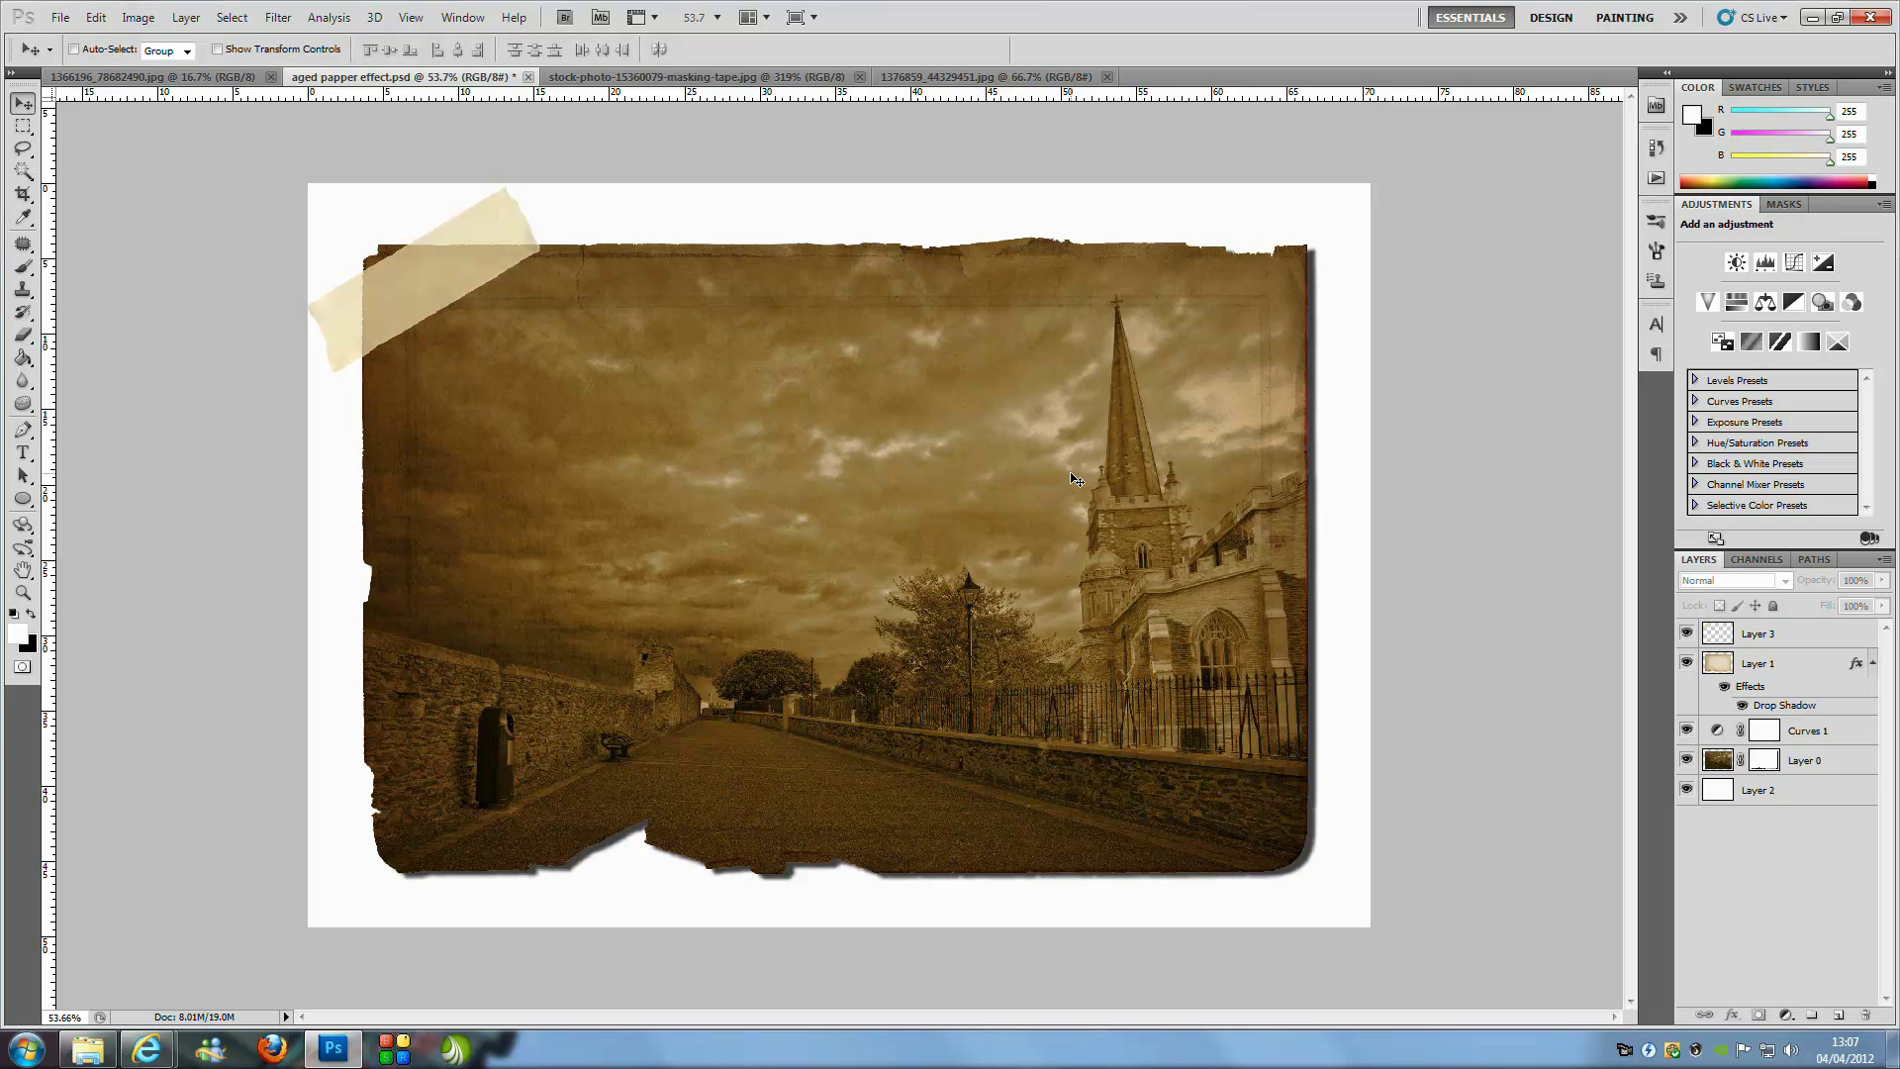
Convert the church photo with a Black & White adjustment using Reds 8, Yellows 10, Greens 138, Cyans 6, Blues -22 and Magentas 99
left_click(177, 77)
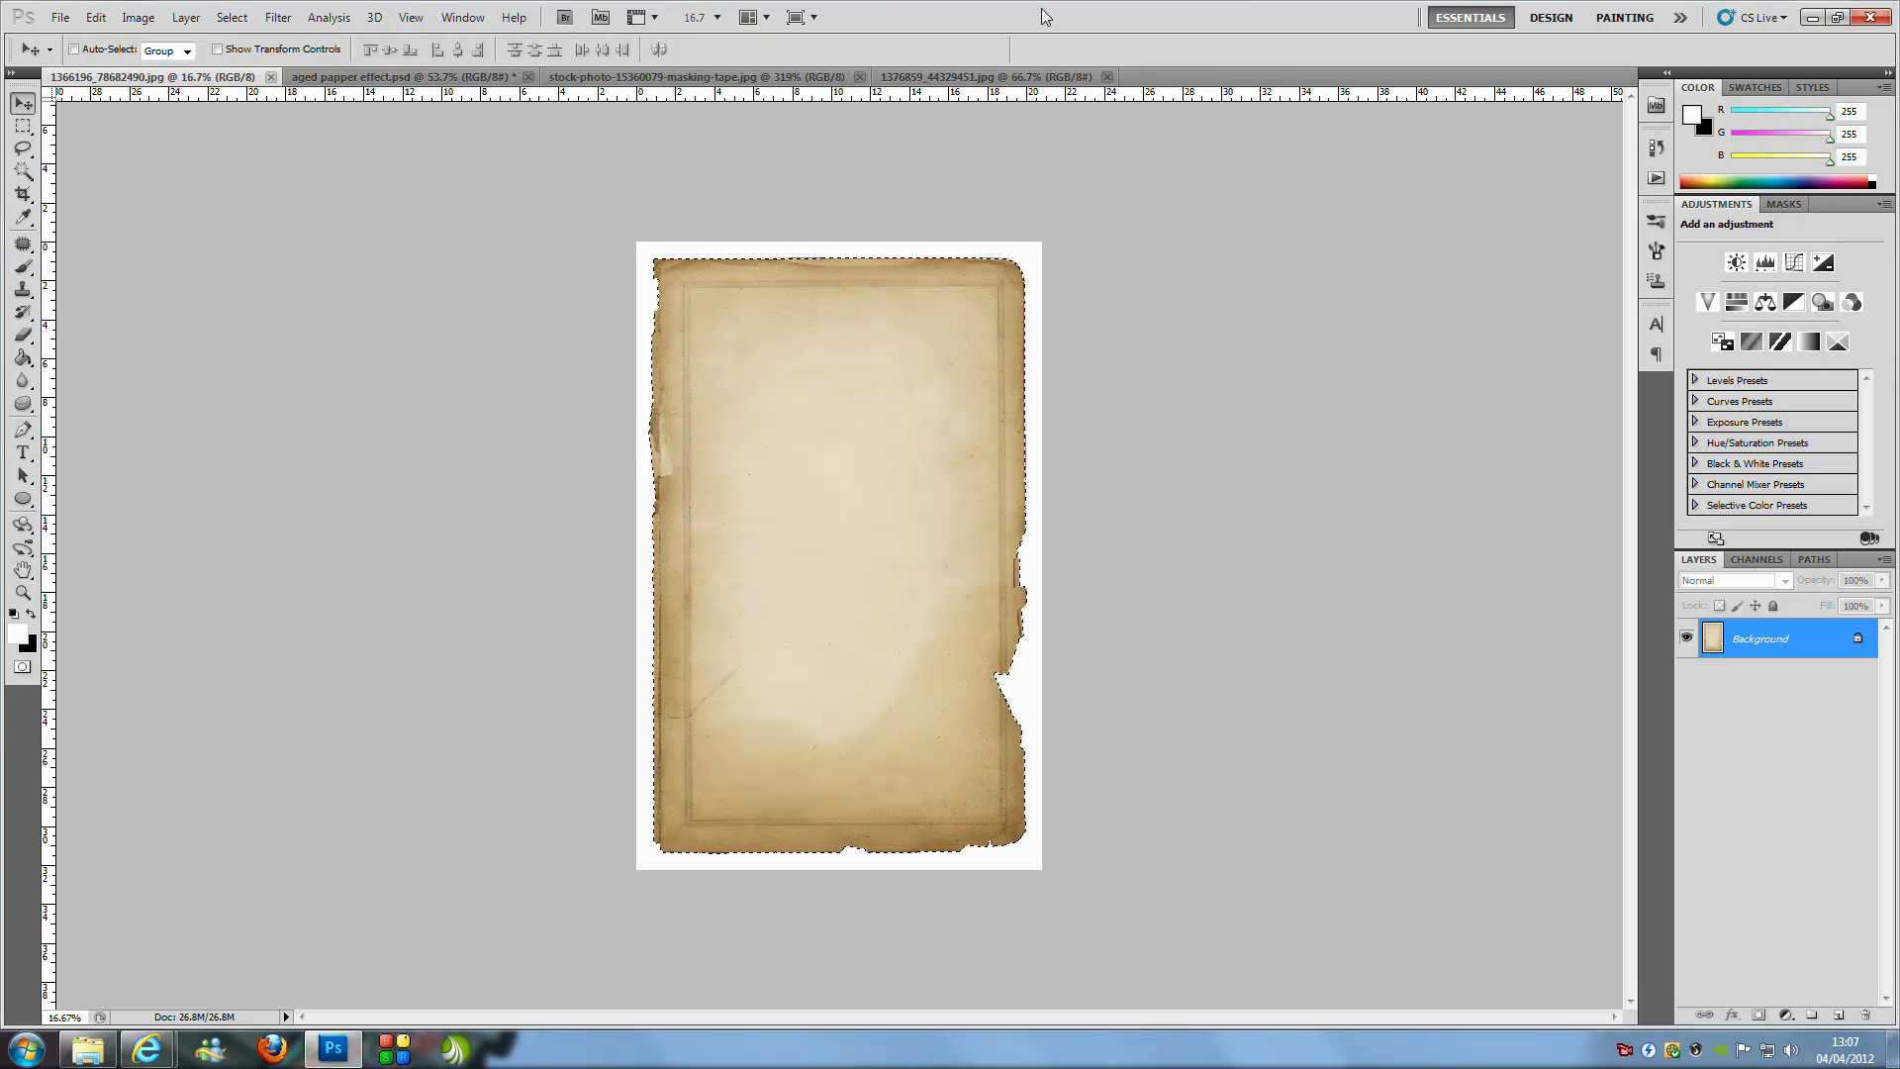
left_click(965, 77)
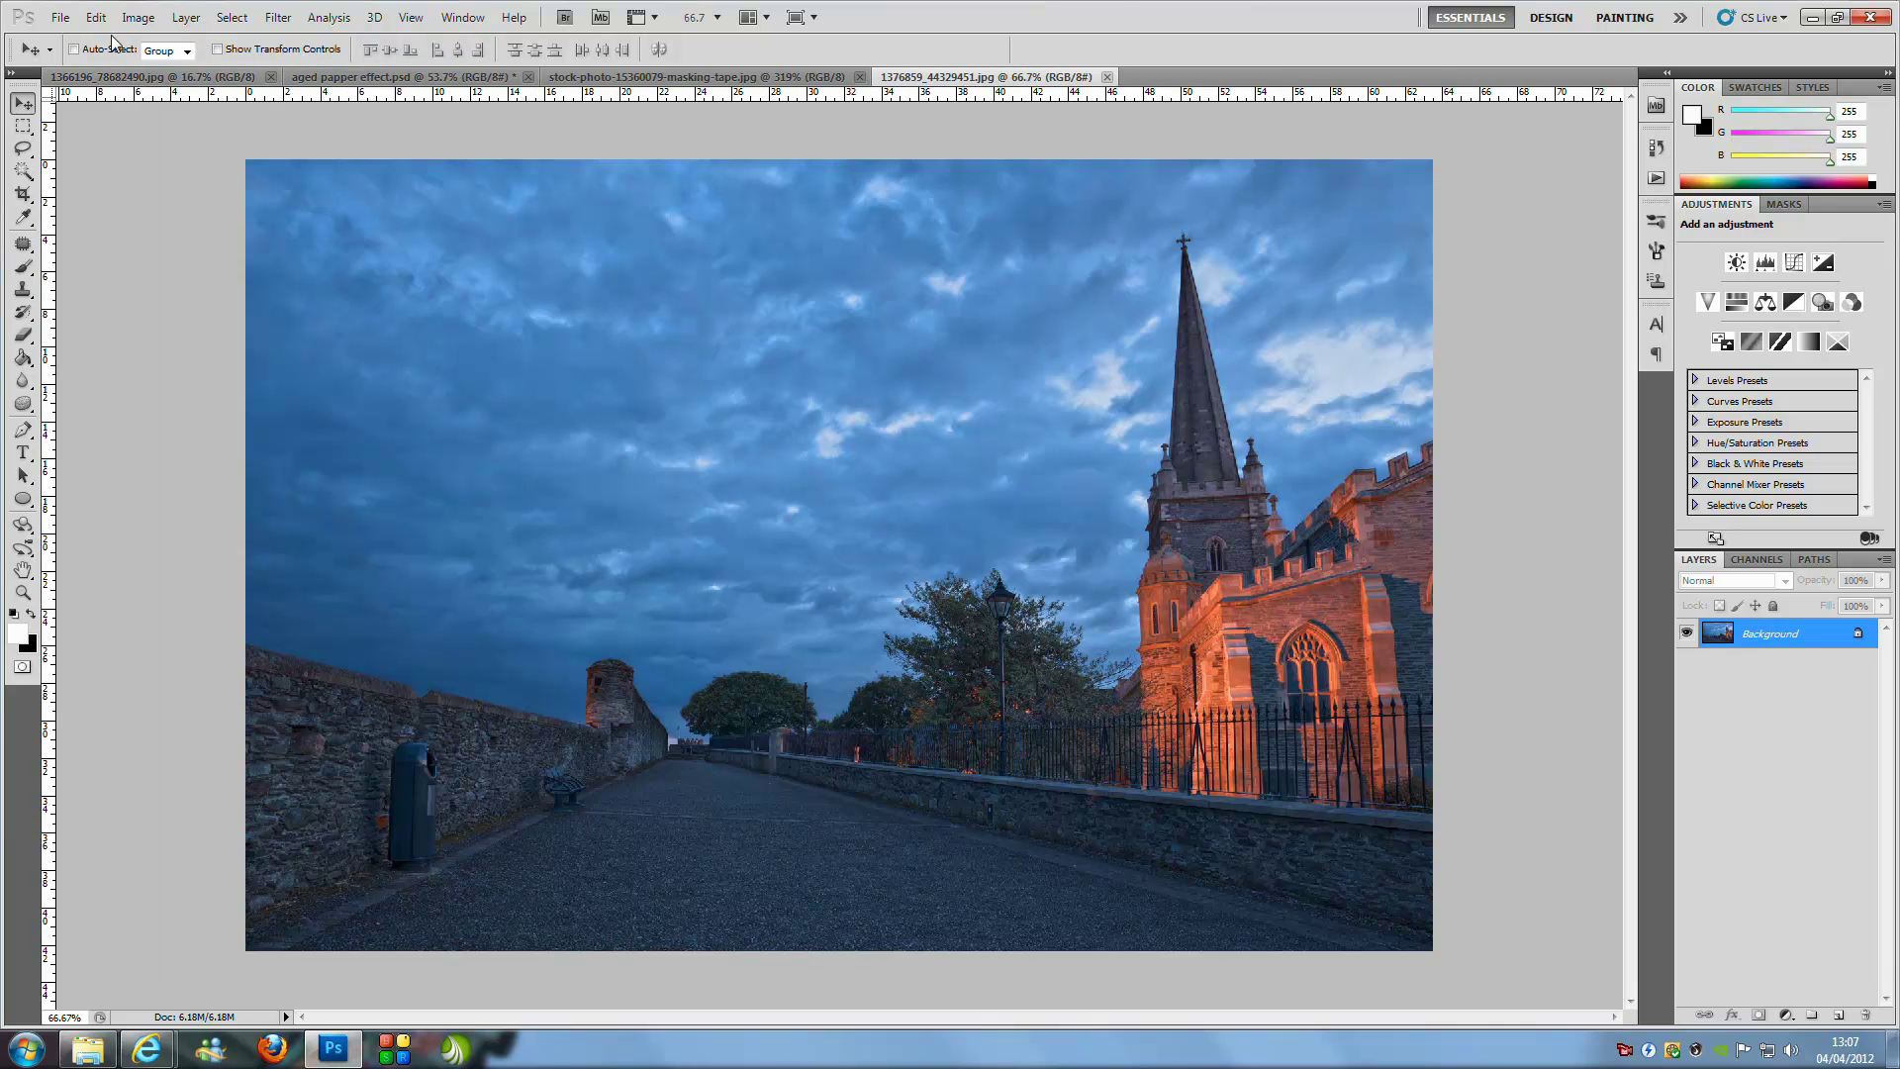
left_click(137, 17)
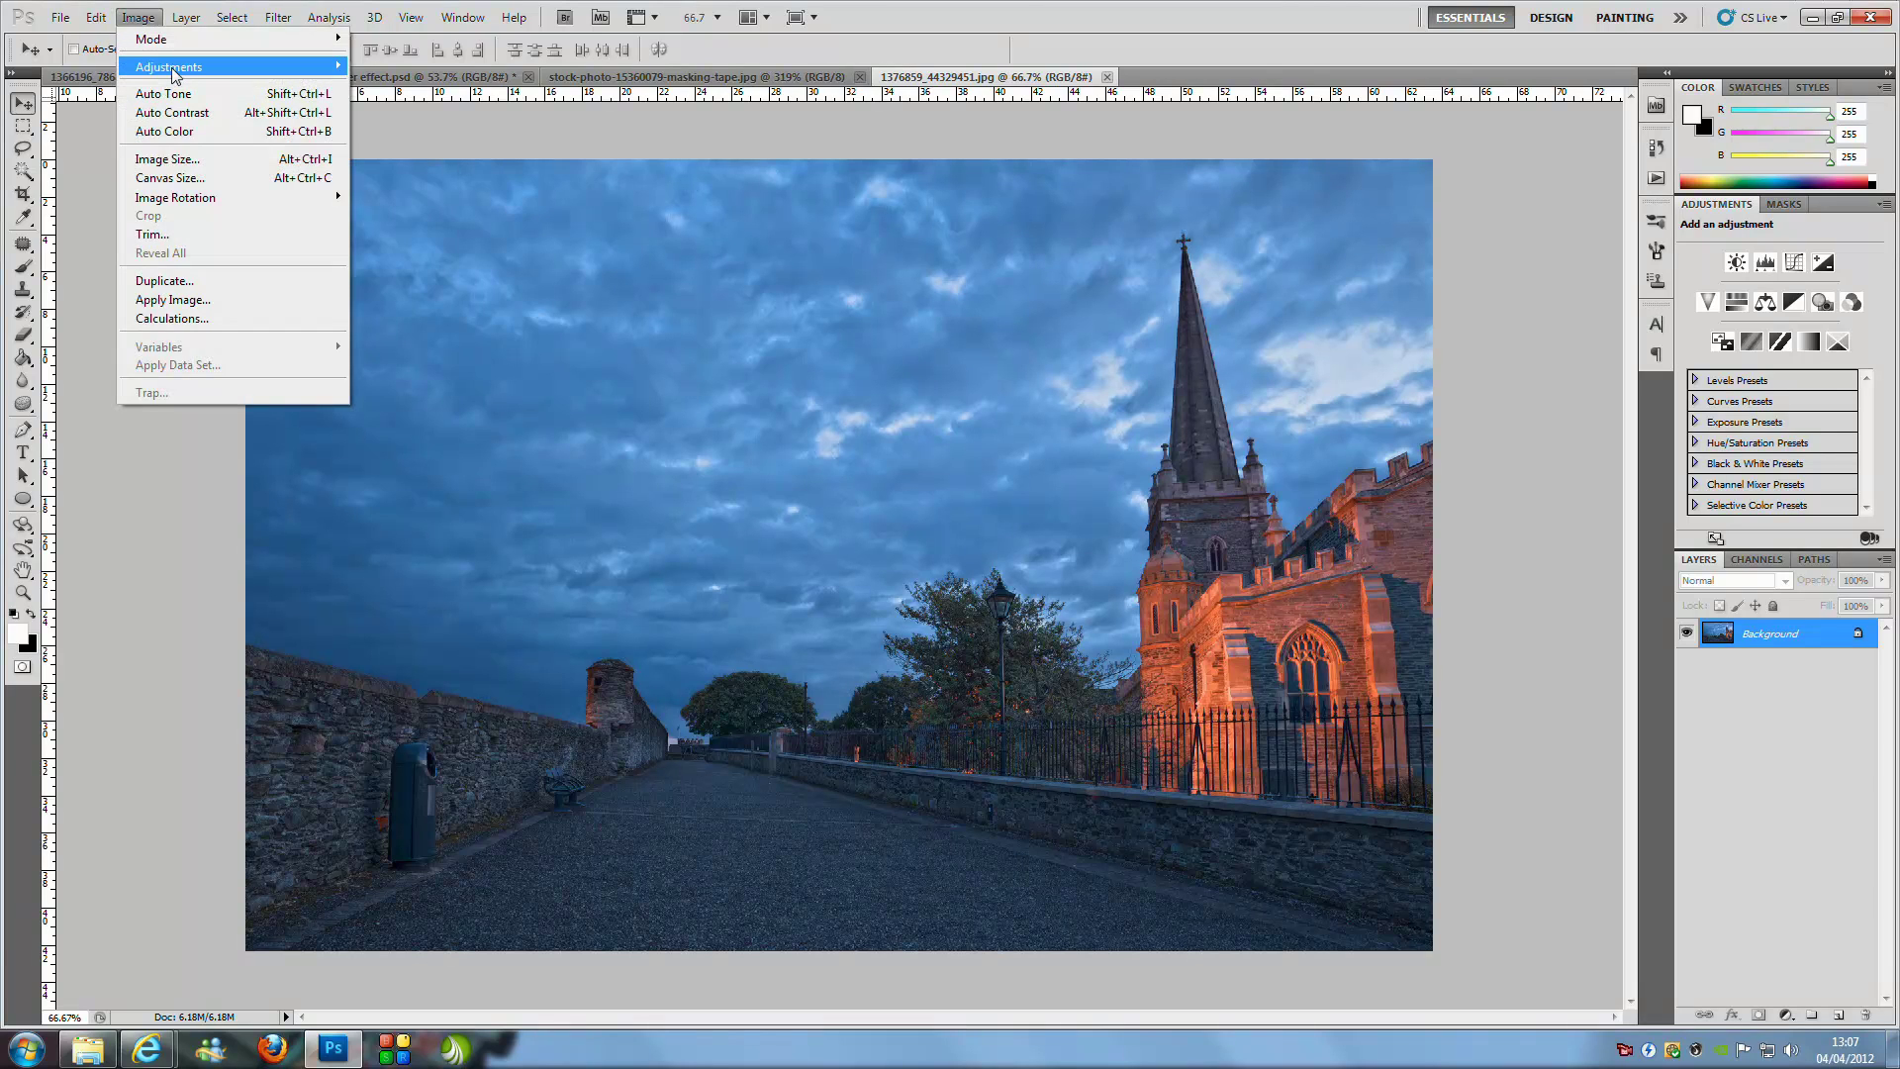
mouse_move(173, 75)
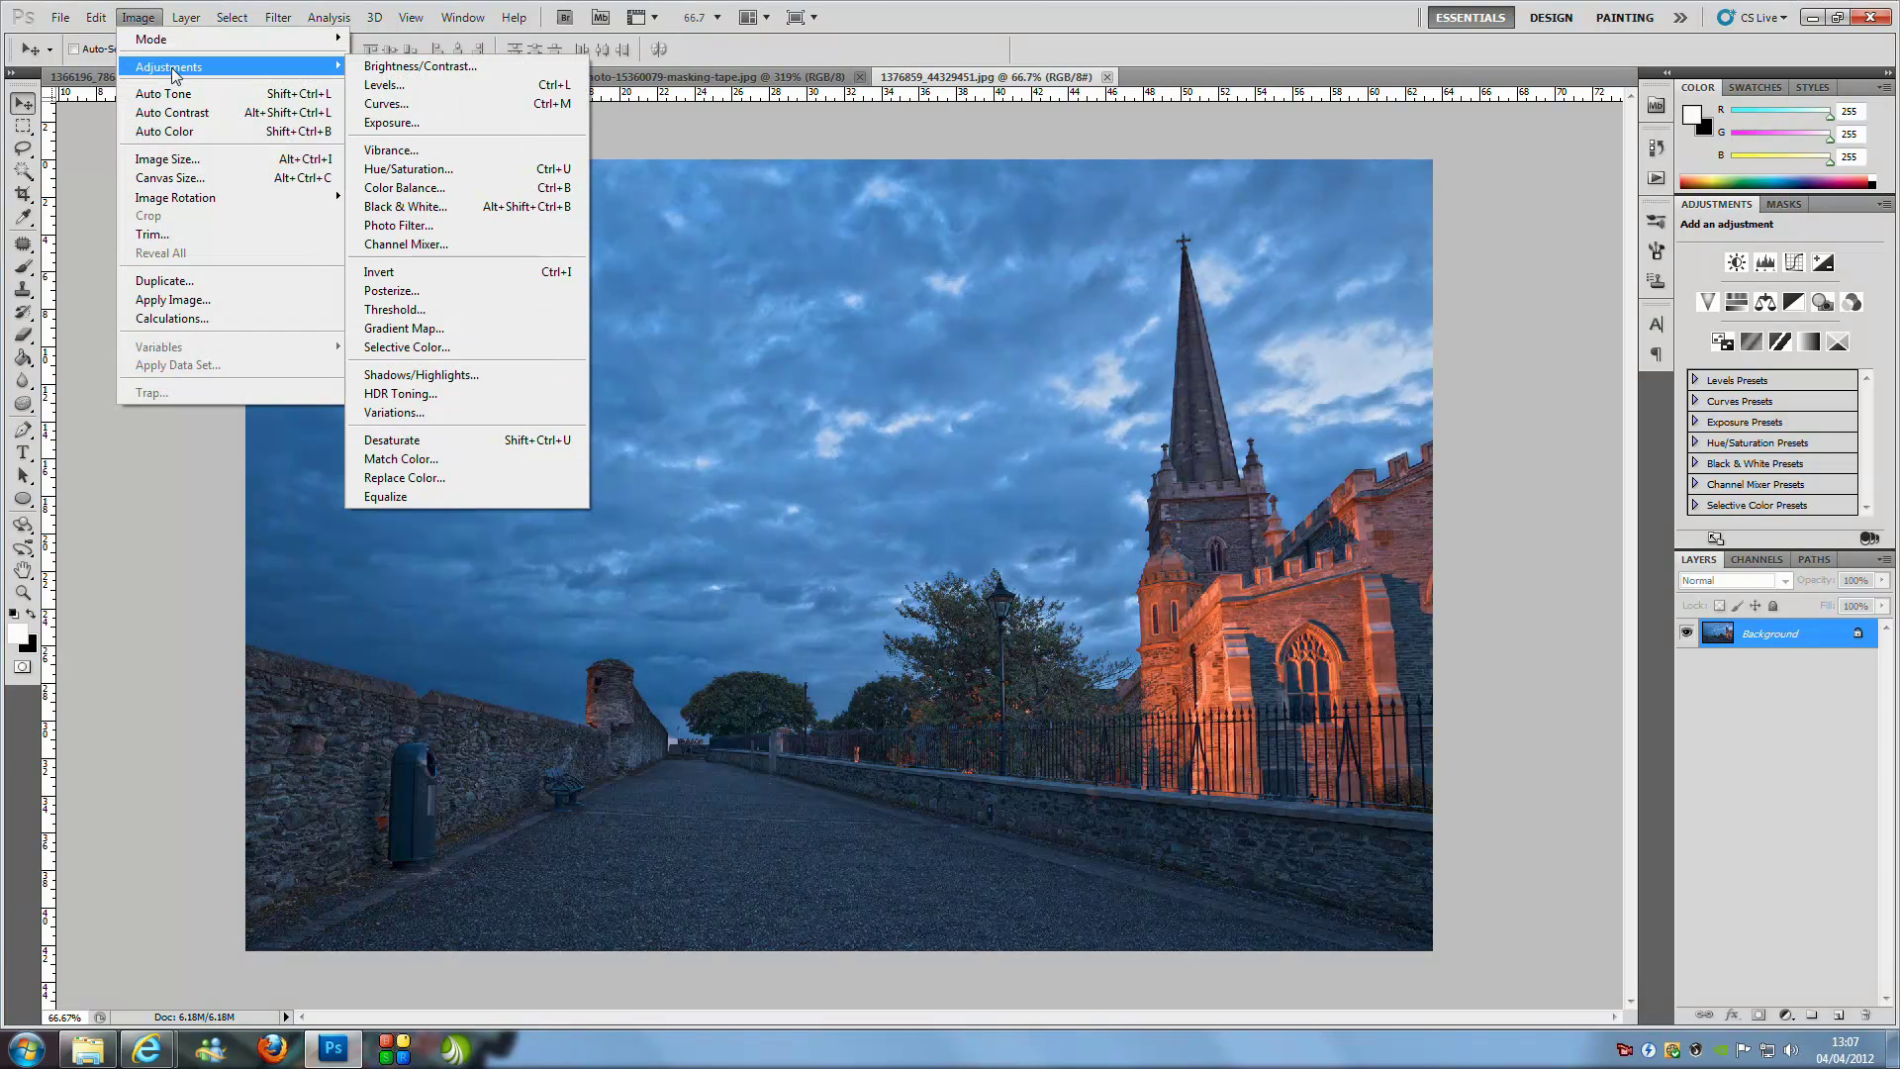
left_click(493, 213)
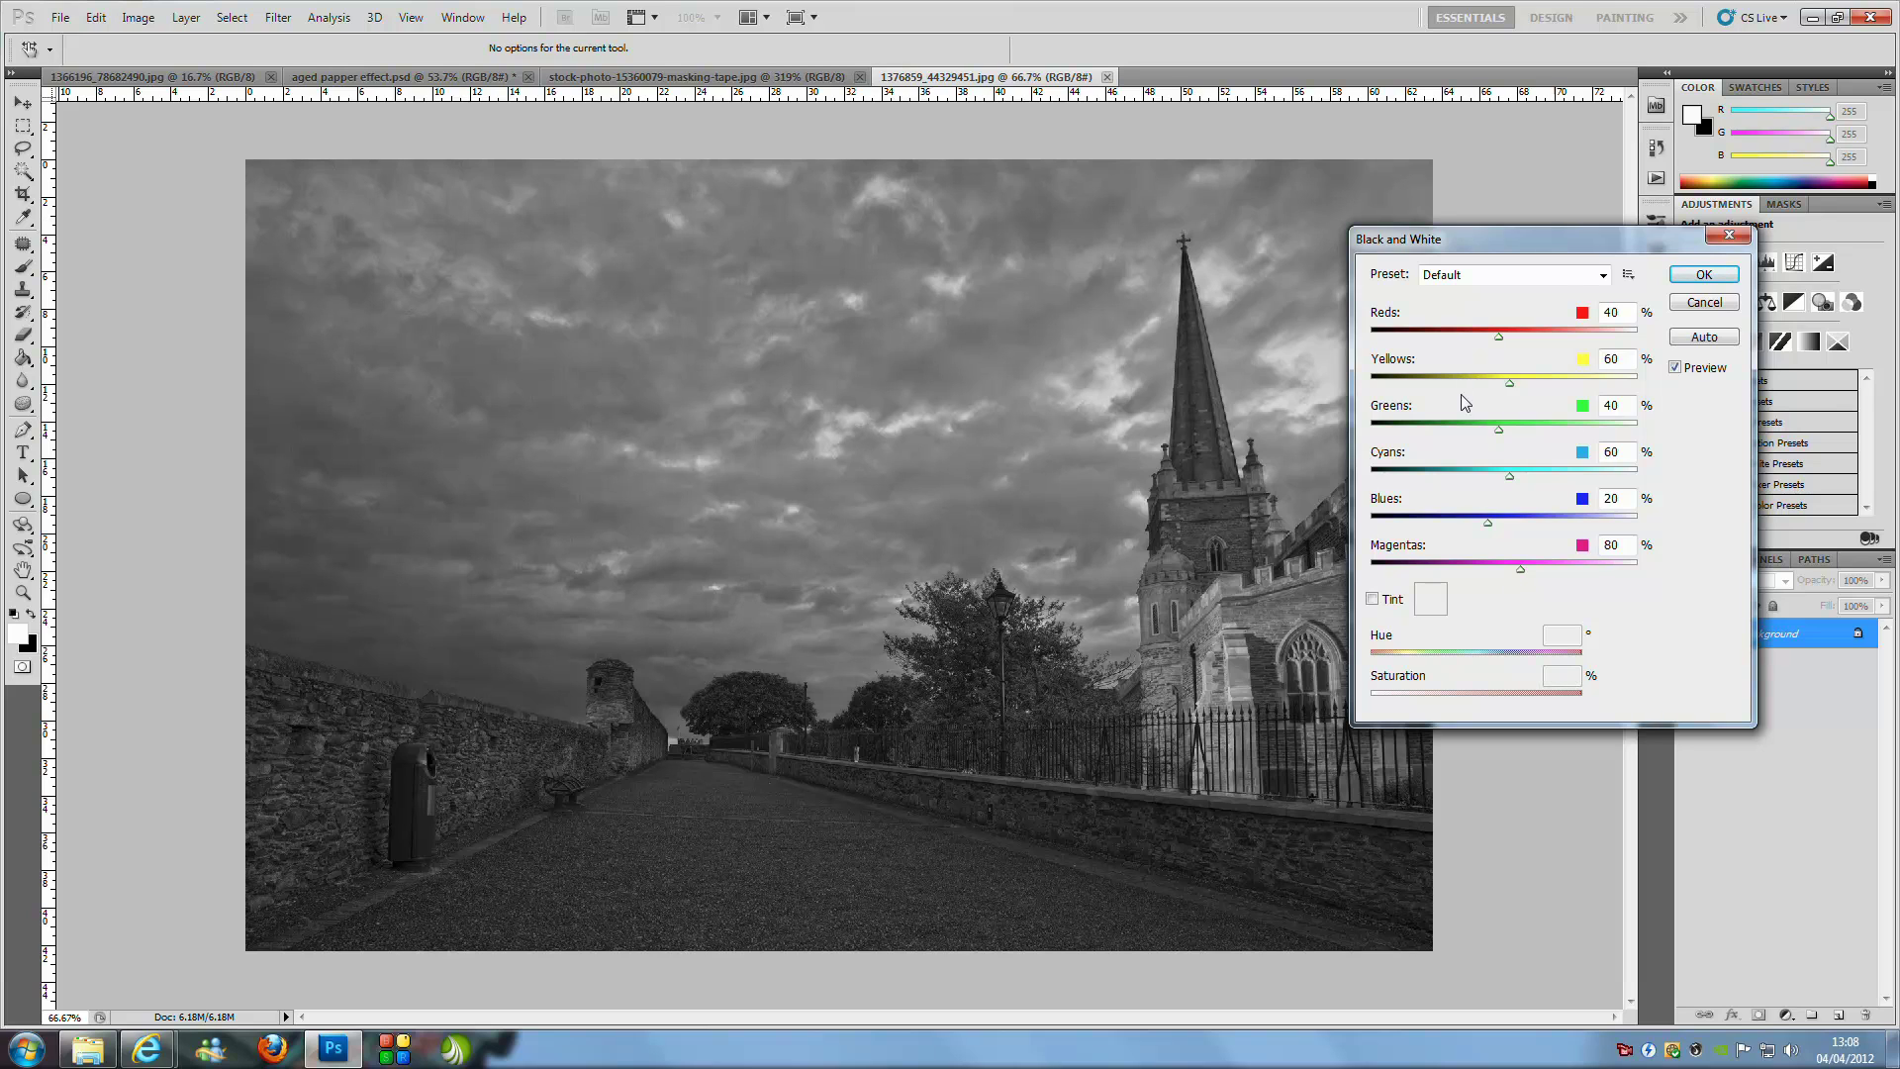
left_click_drag(1500, 336, 1482, 376)
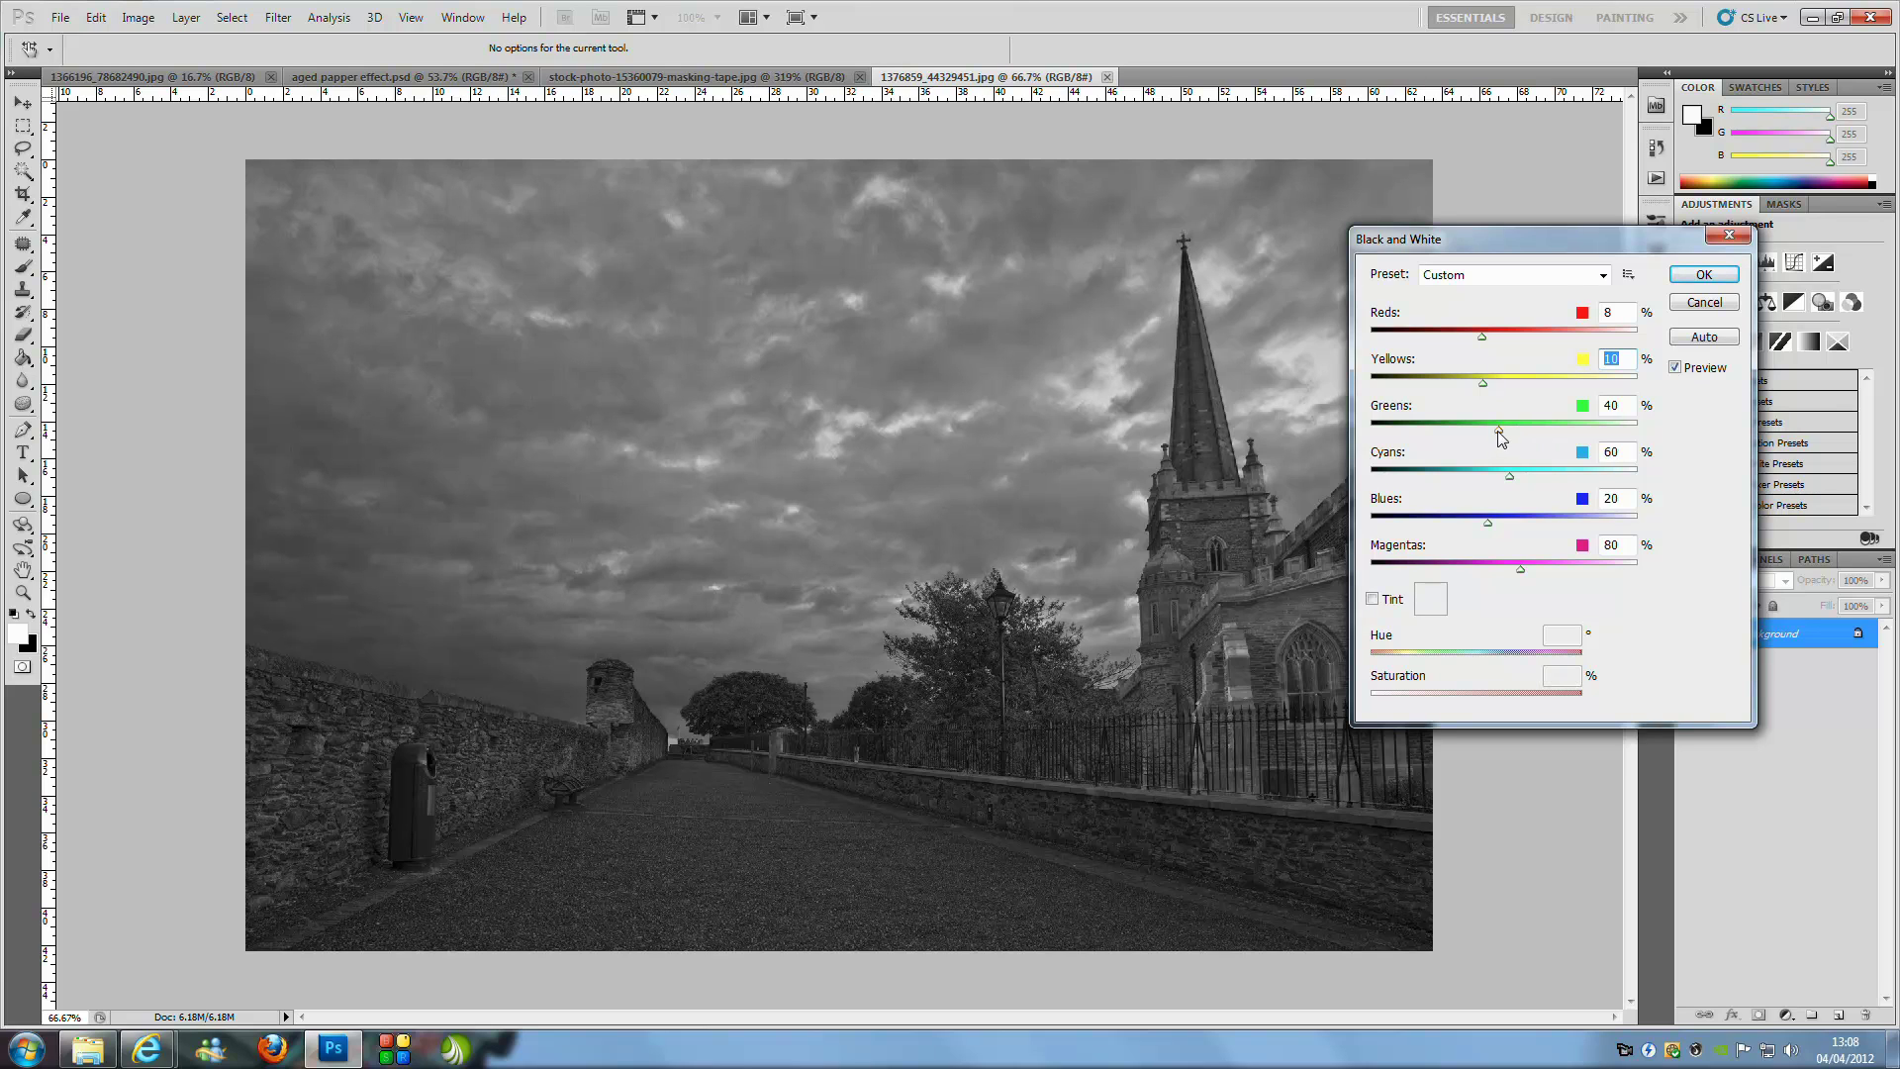
left_click_drag(1530, 433, 1552, 432)
left_click_drag(1512, 478, 1481, 464)
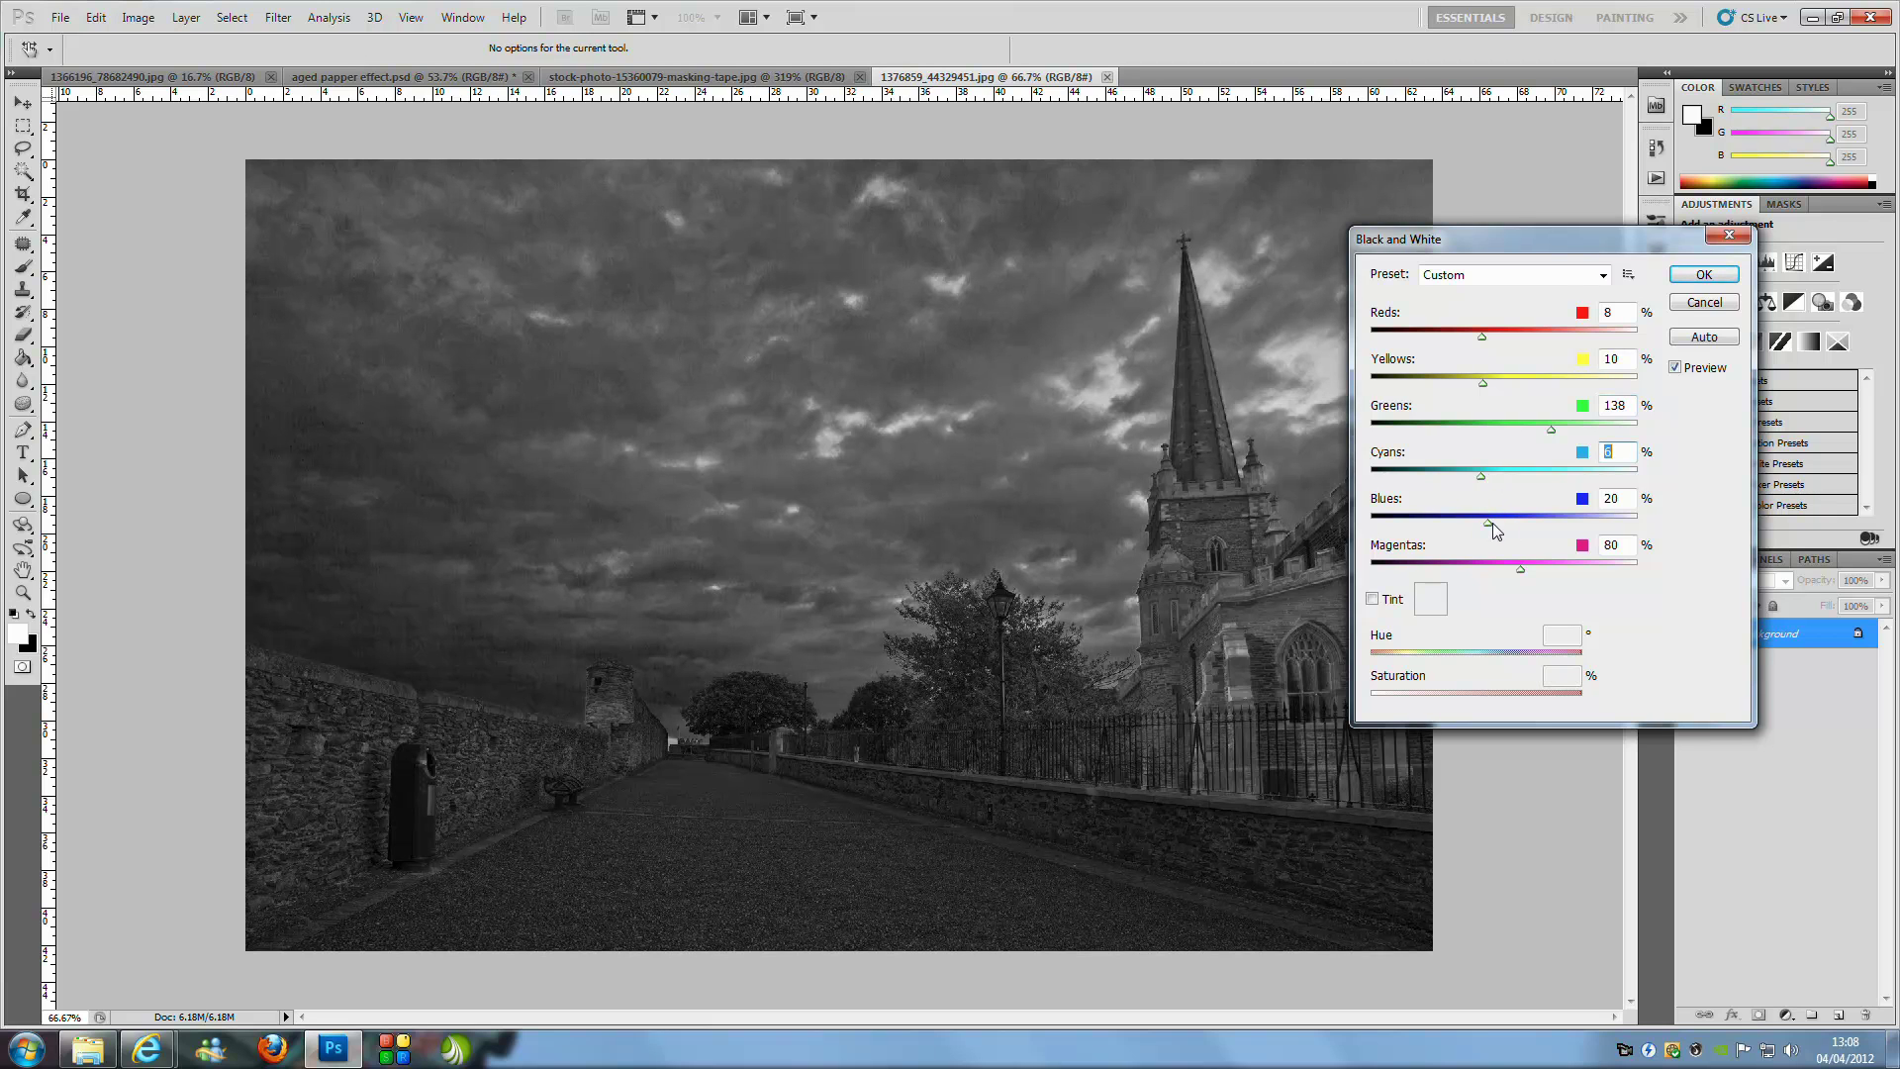
left_click_drag(1492, 524, 1467, 524)
left_click(1466, 525)
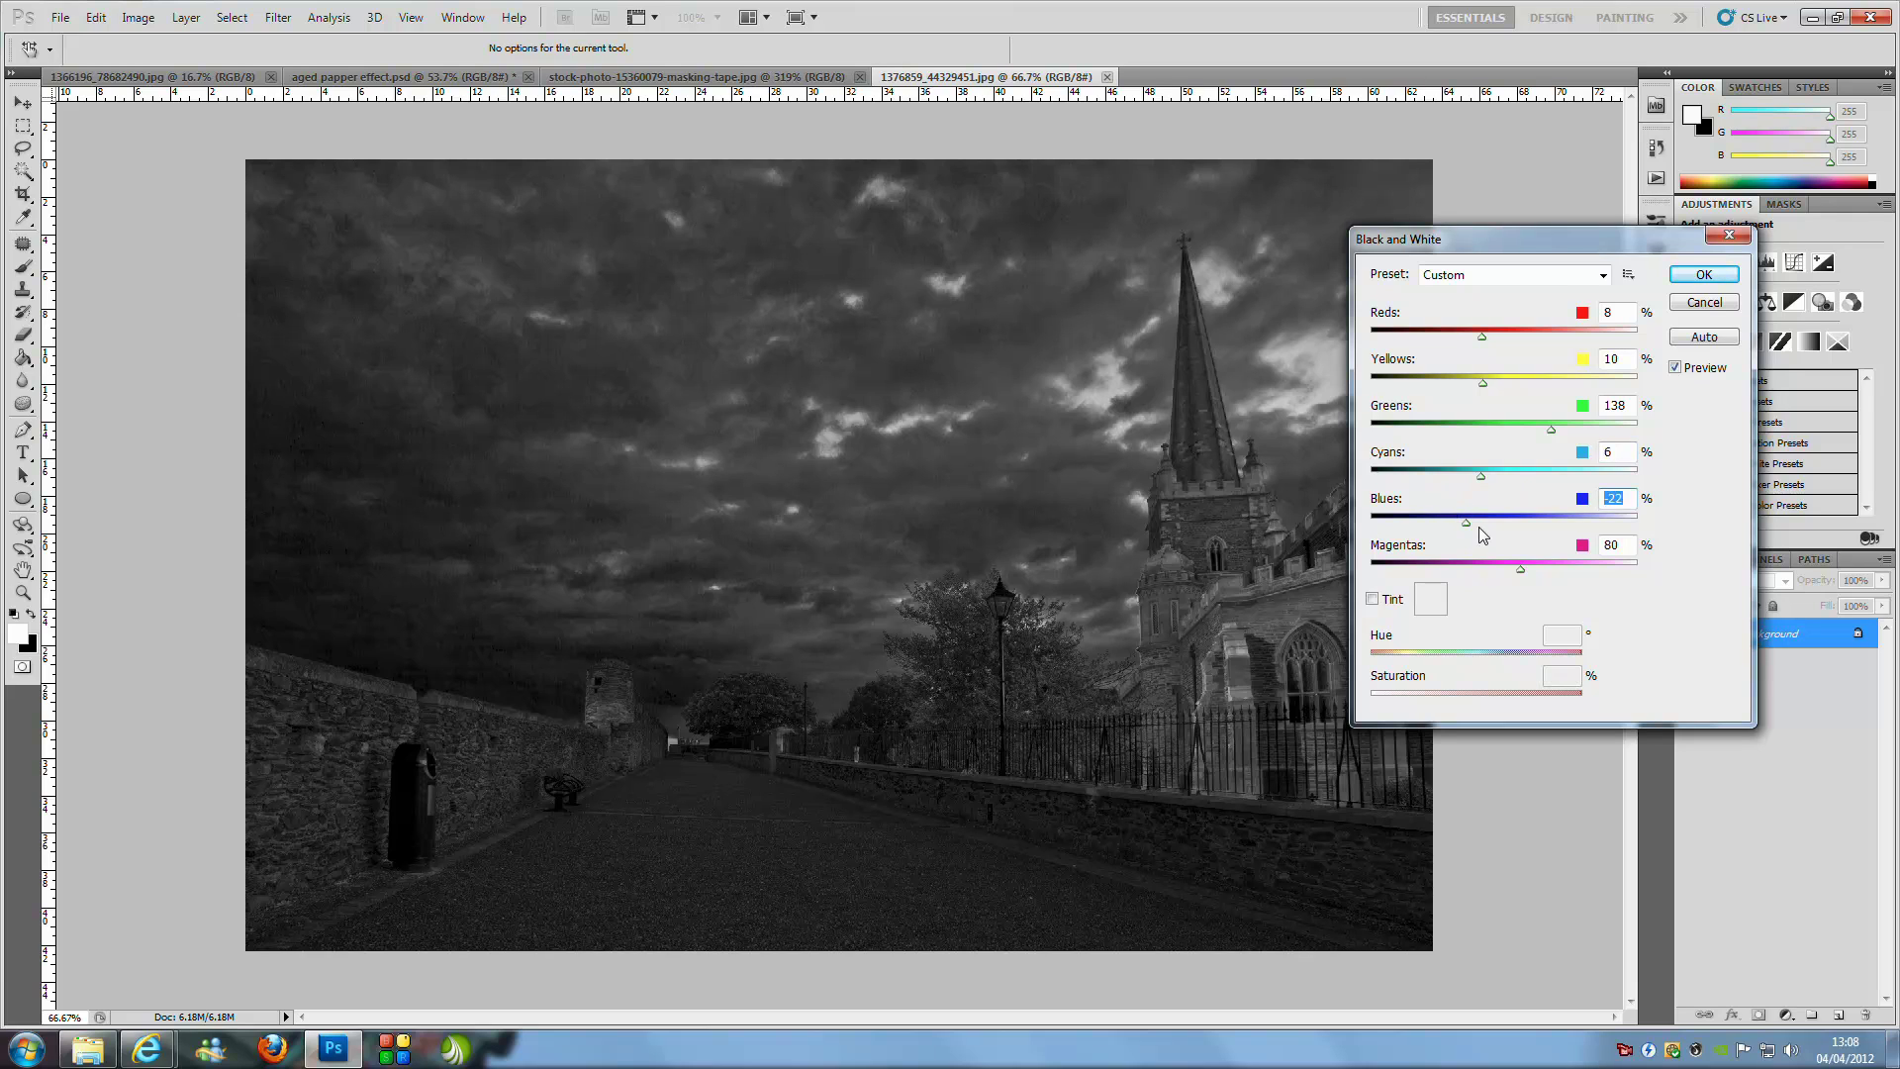
left_click_drag(1525, 574, 1533, 572)
Add a sepia tint at hue 42 to the black-and-white conversion, raise its saturation slightly above 20%, and apply the adjustment
left_click(1374, 598)
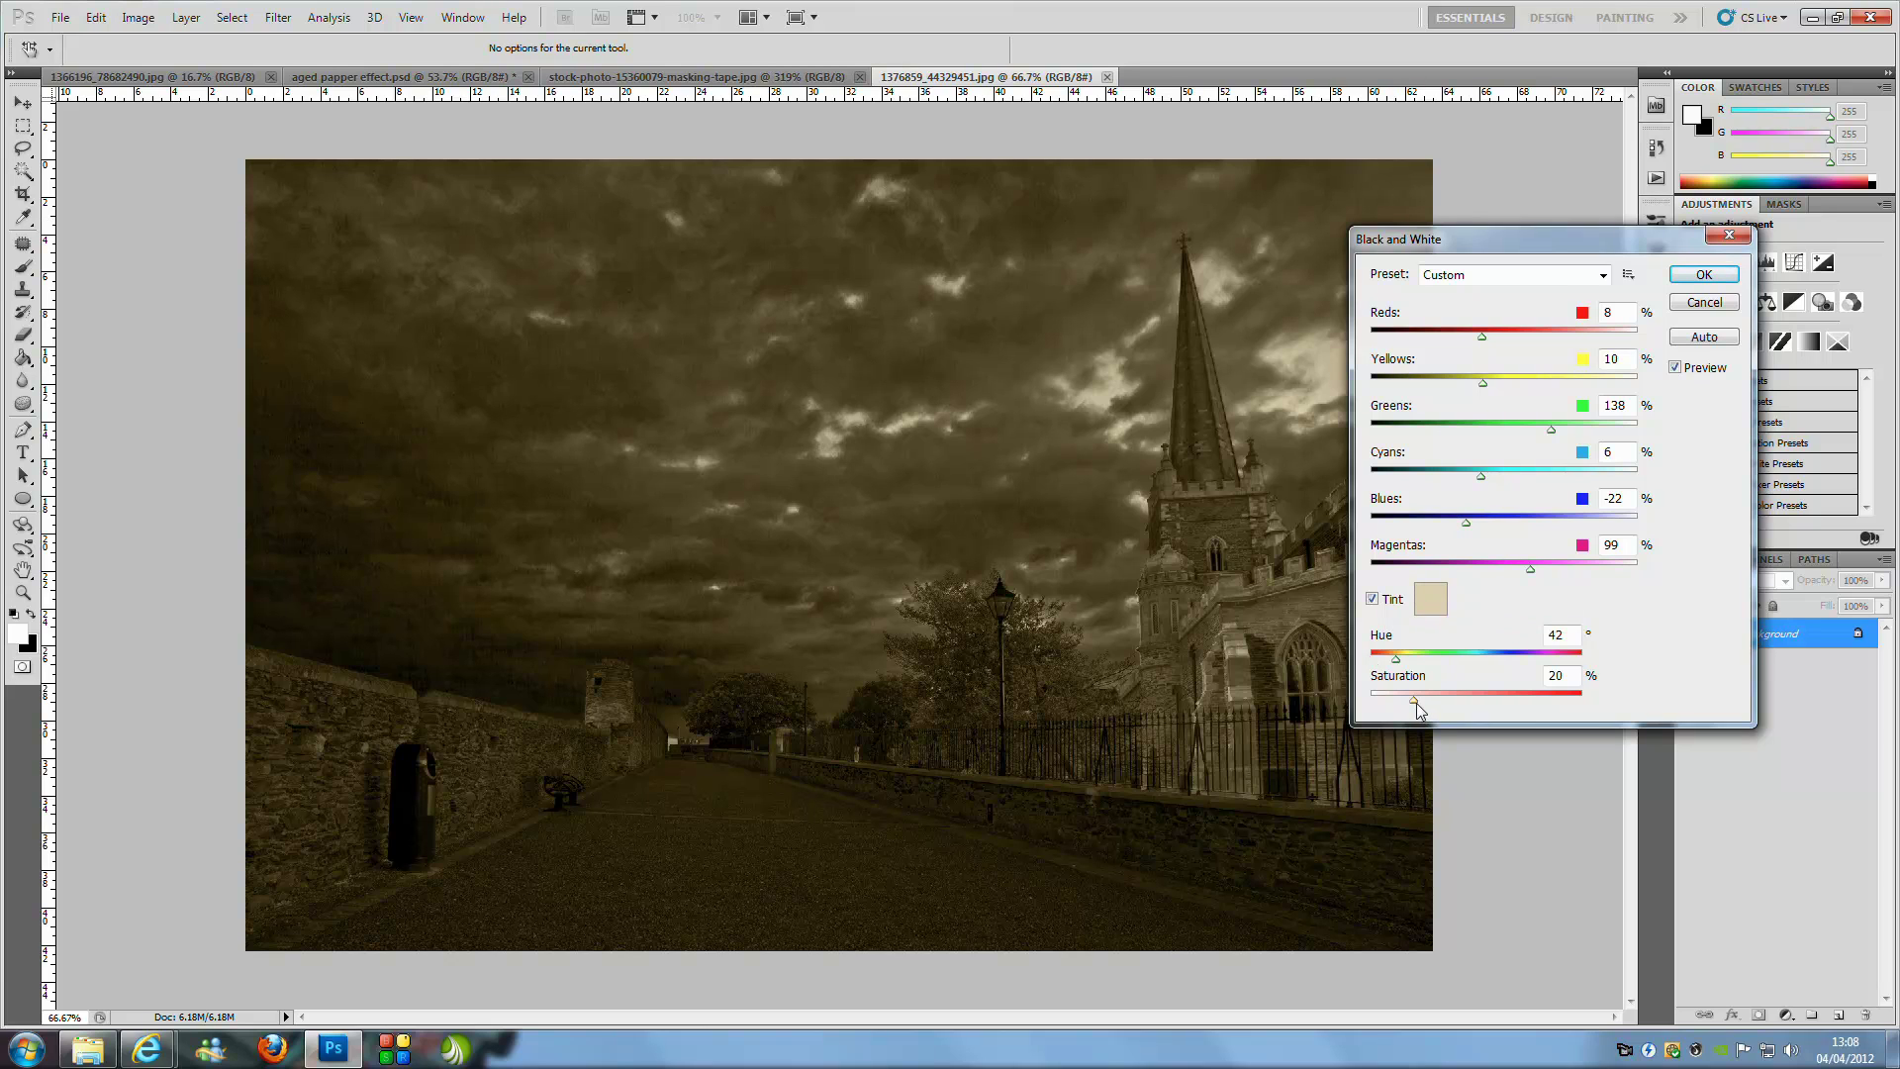
left_click_drag(1416, 702, 1427, 700)
left_click(1693, 279)
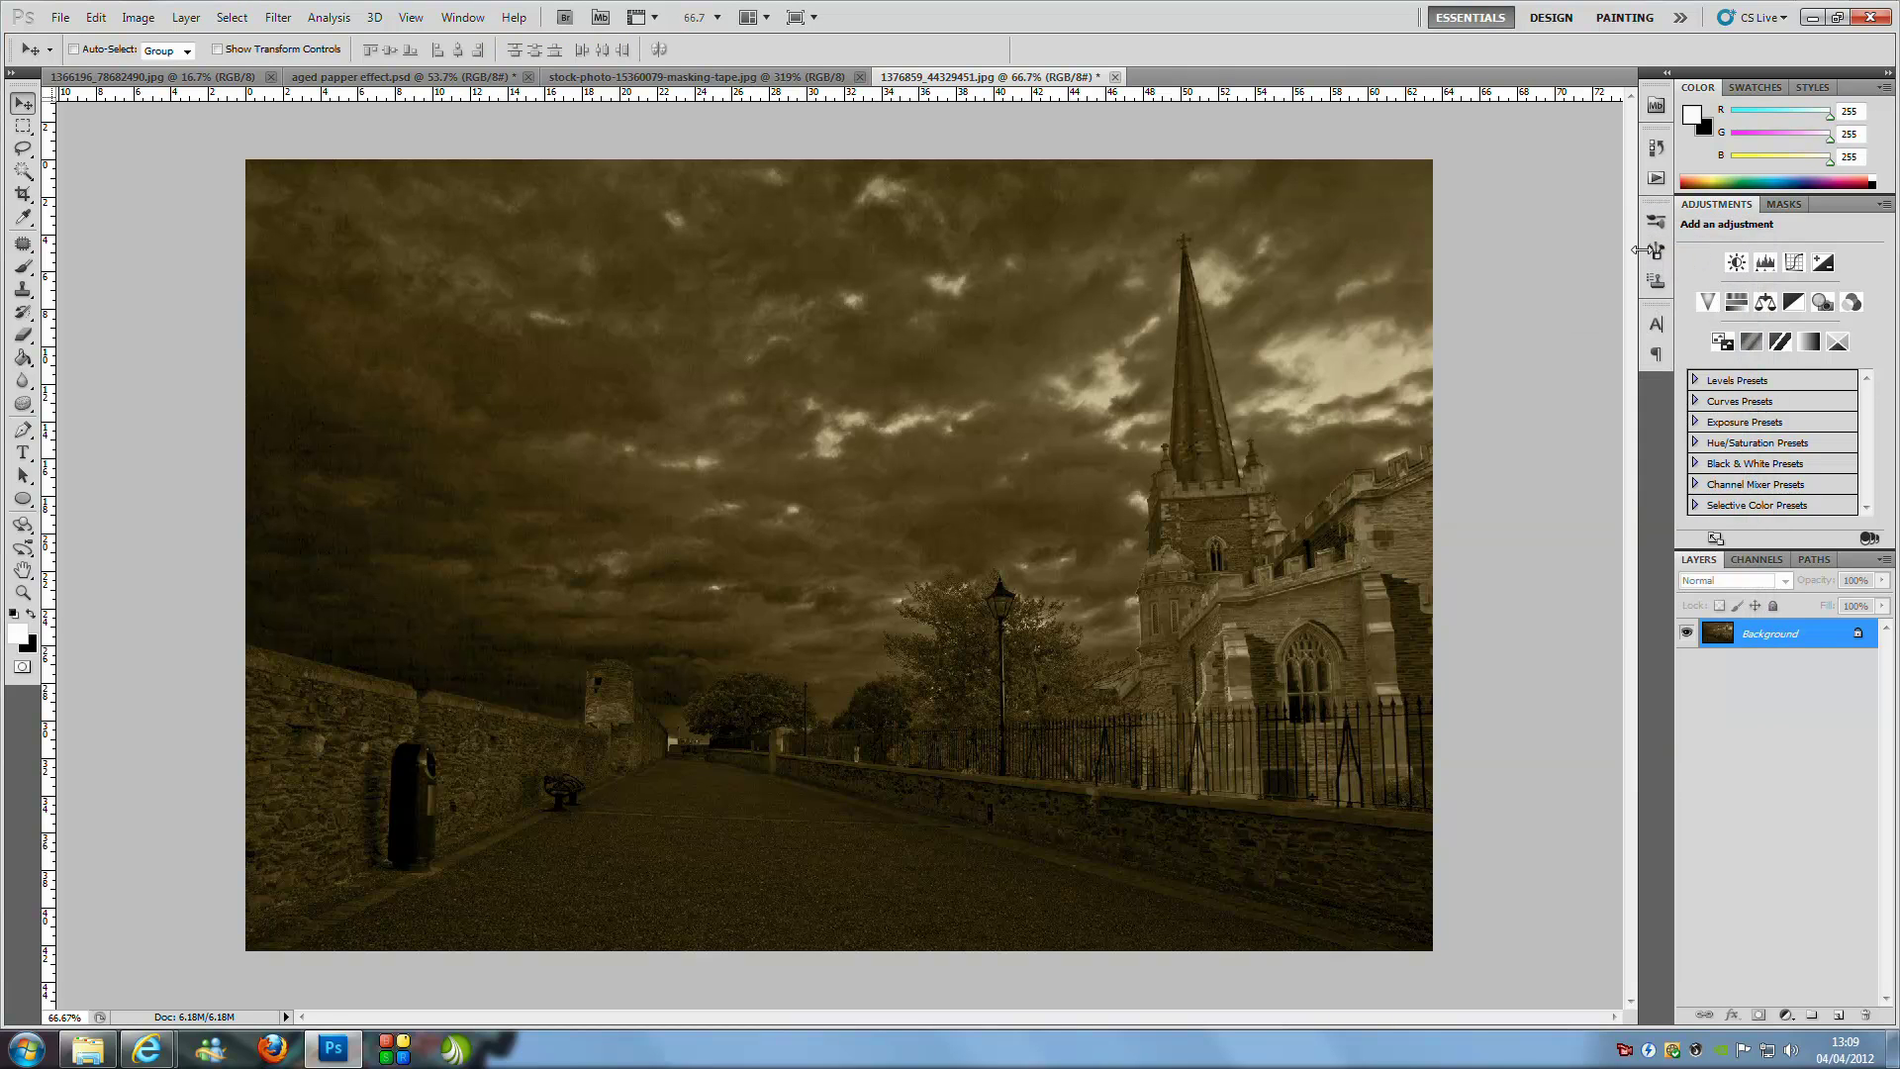
In the old paper image, select the whole sheet by inverting a Magic Wand selection of its white background, and copy it into the church photo
left_click(188, 77)
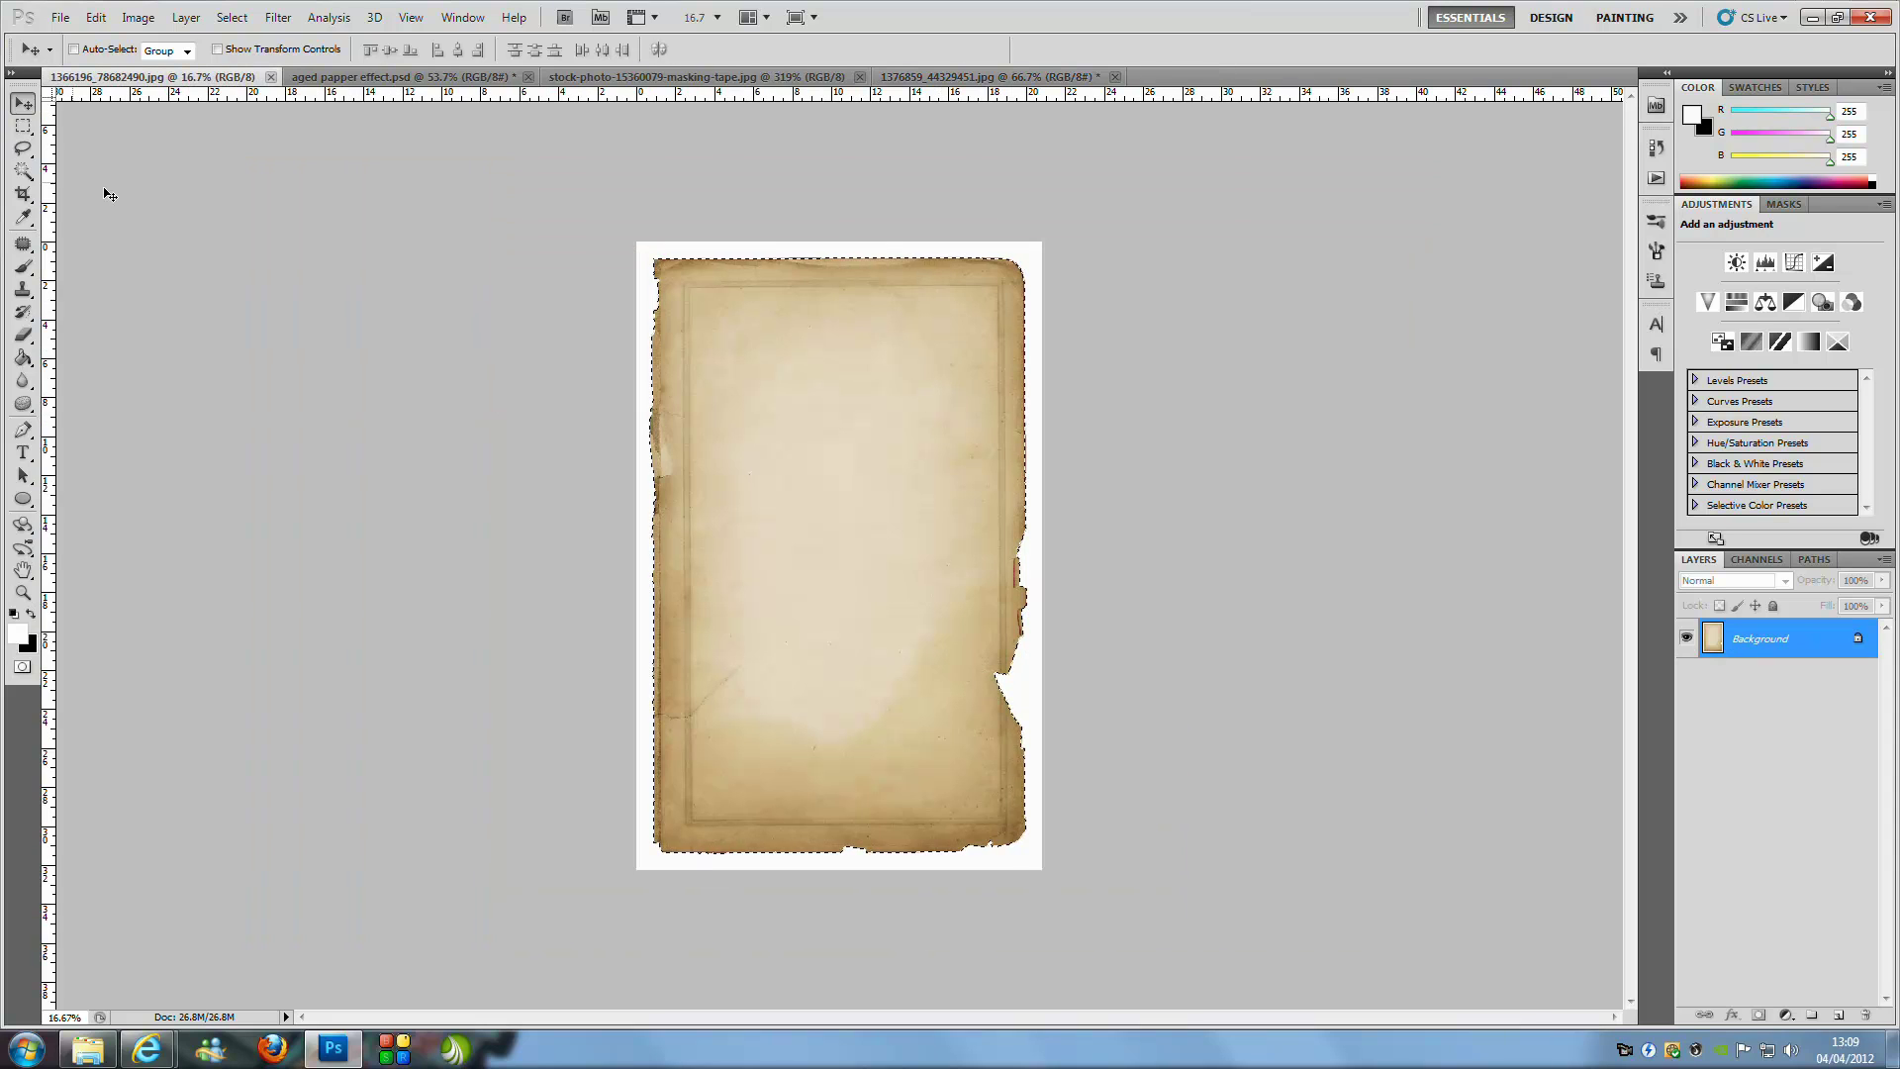
key("ctrl+d")
left_click(29, 176)
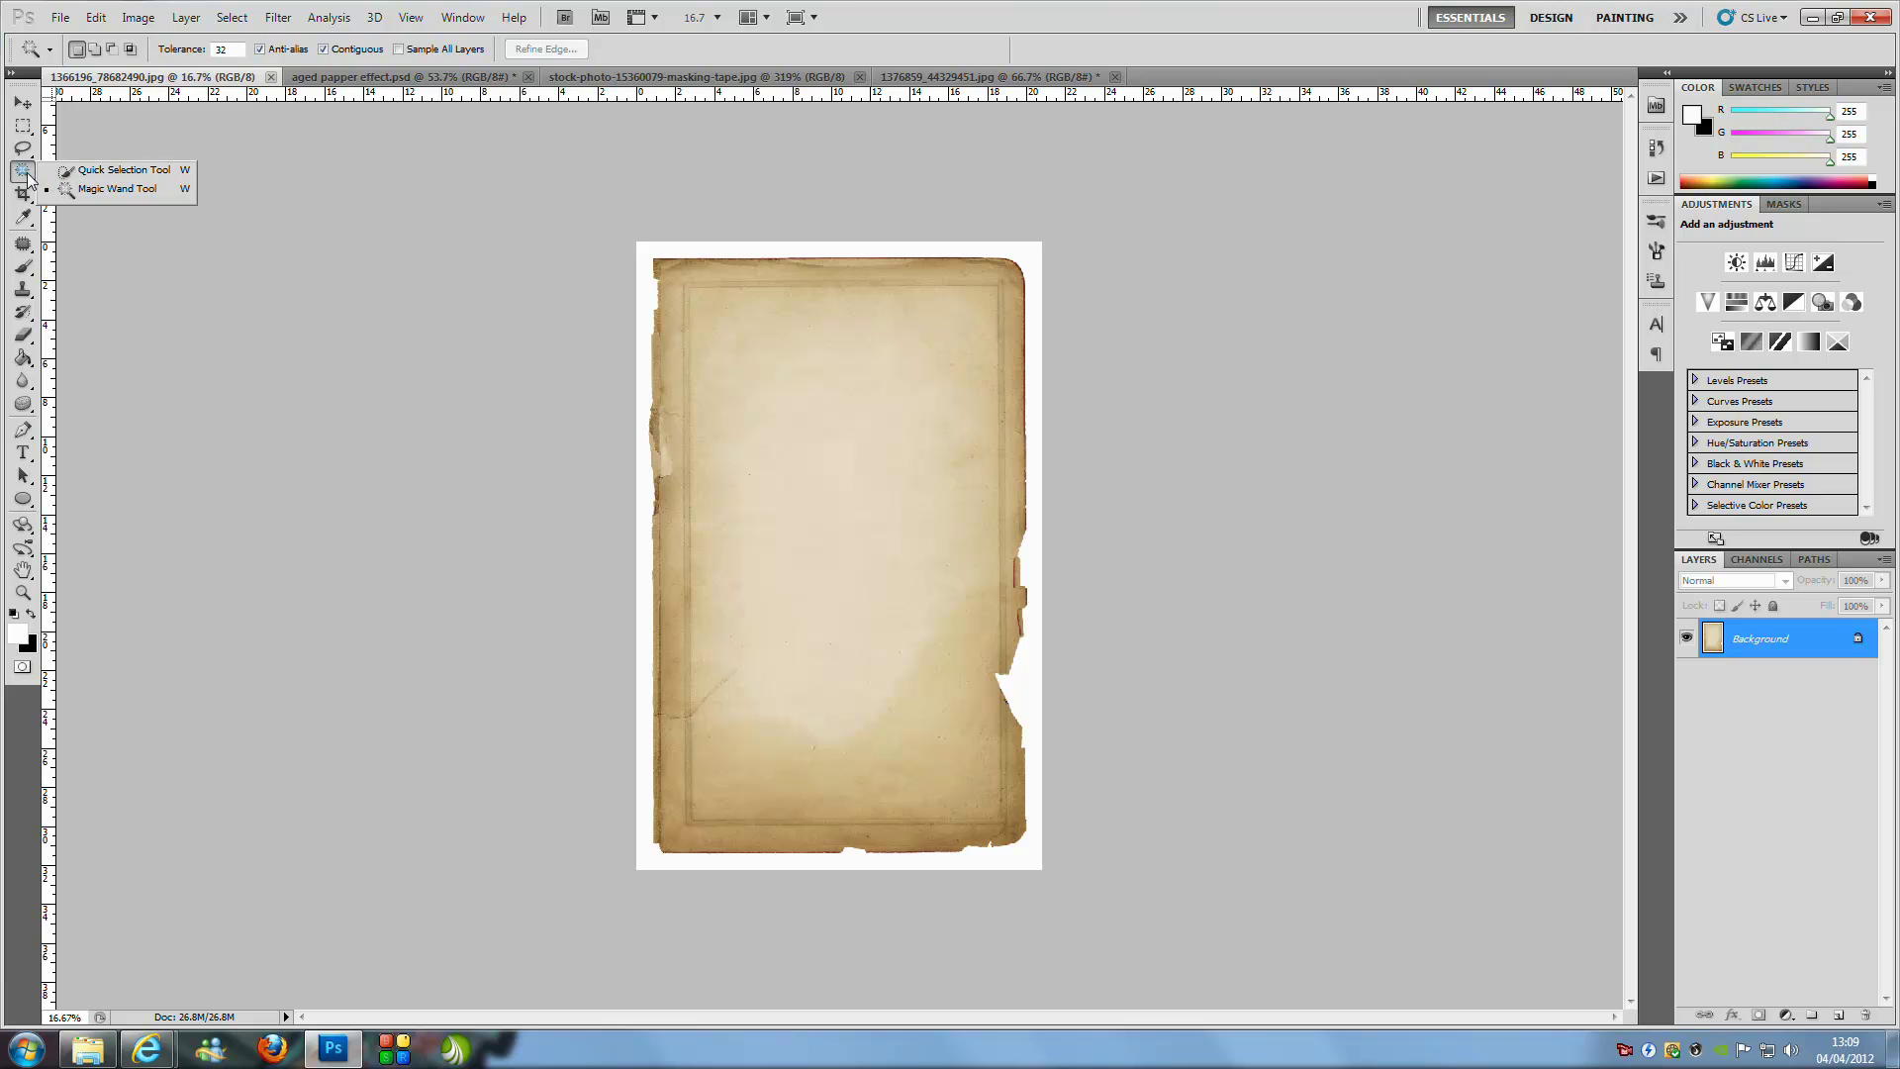
left_click(28, 179)
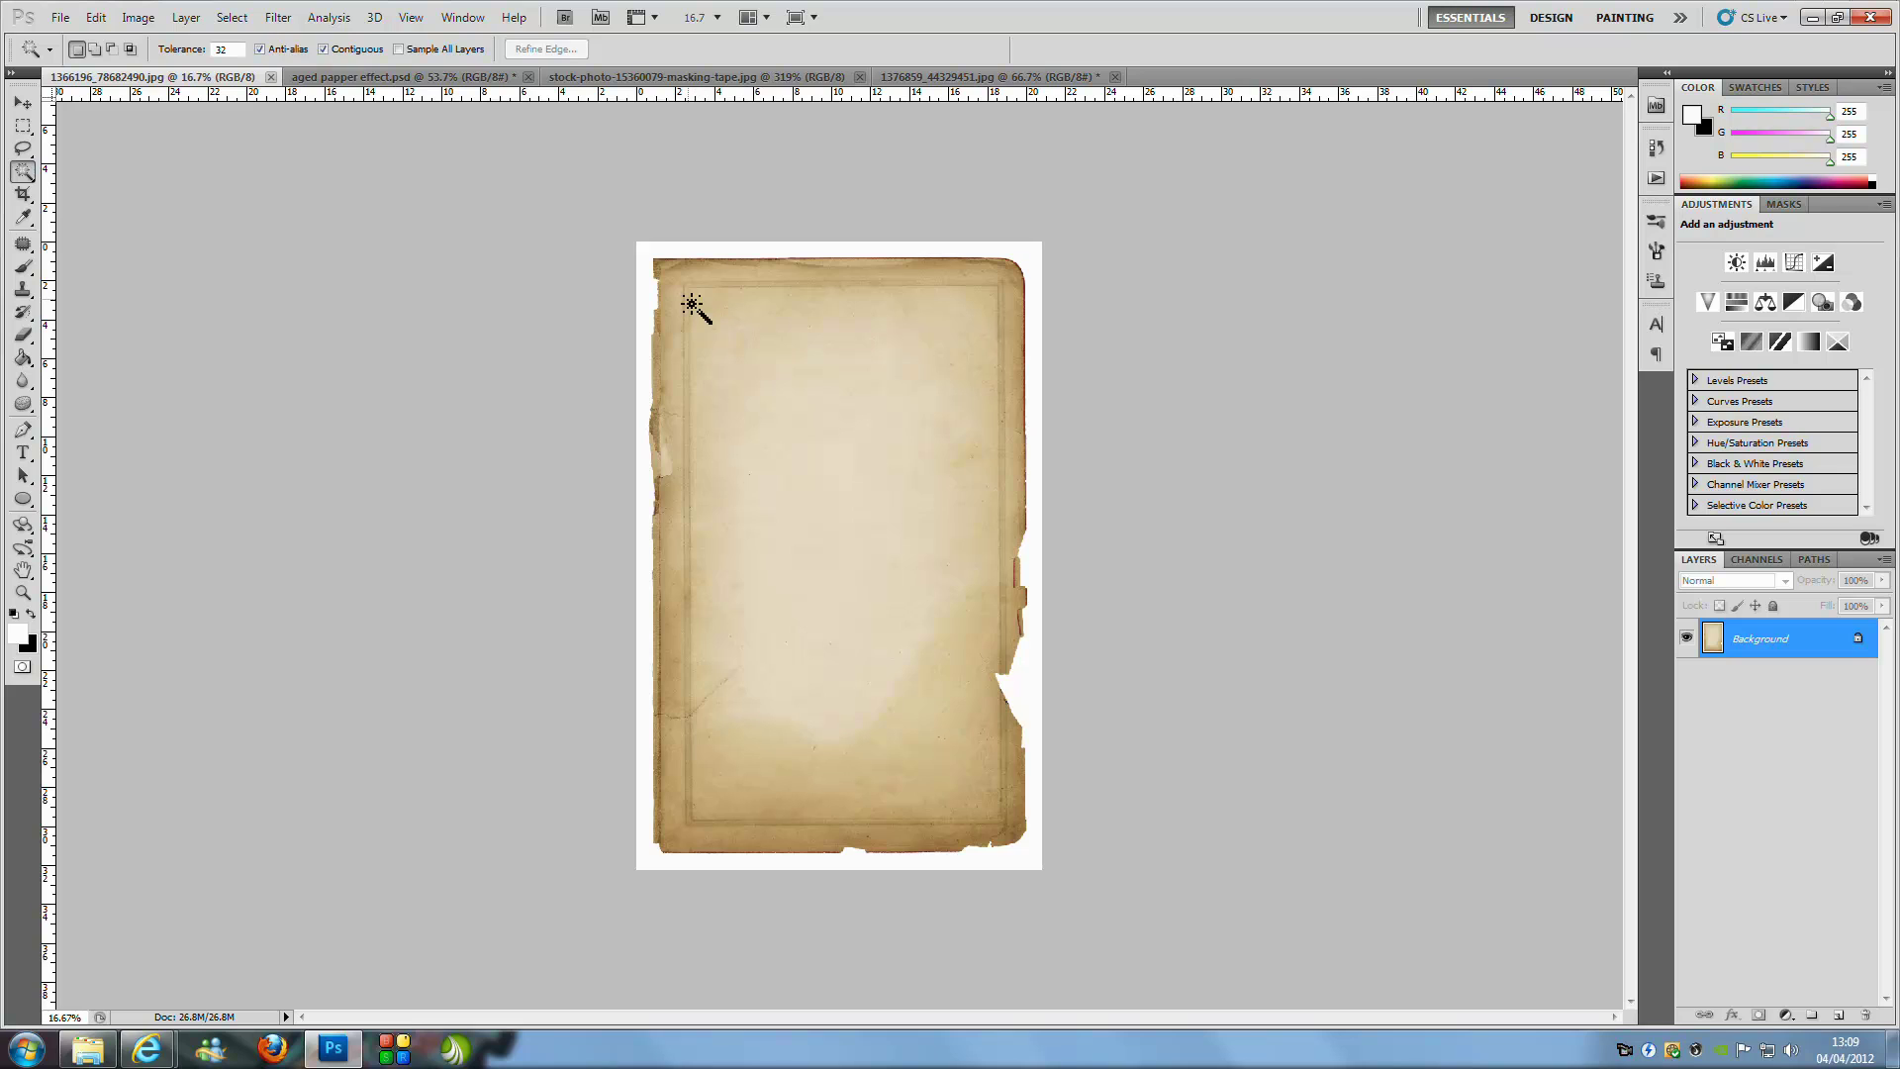
left_click(659, 257)
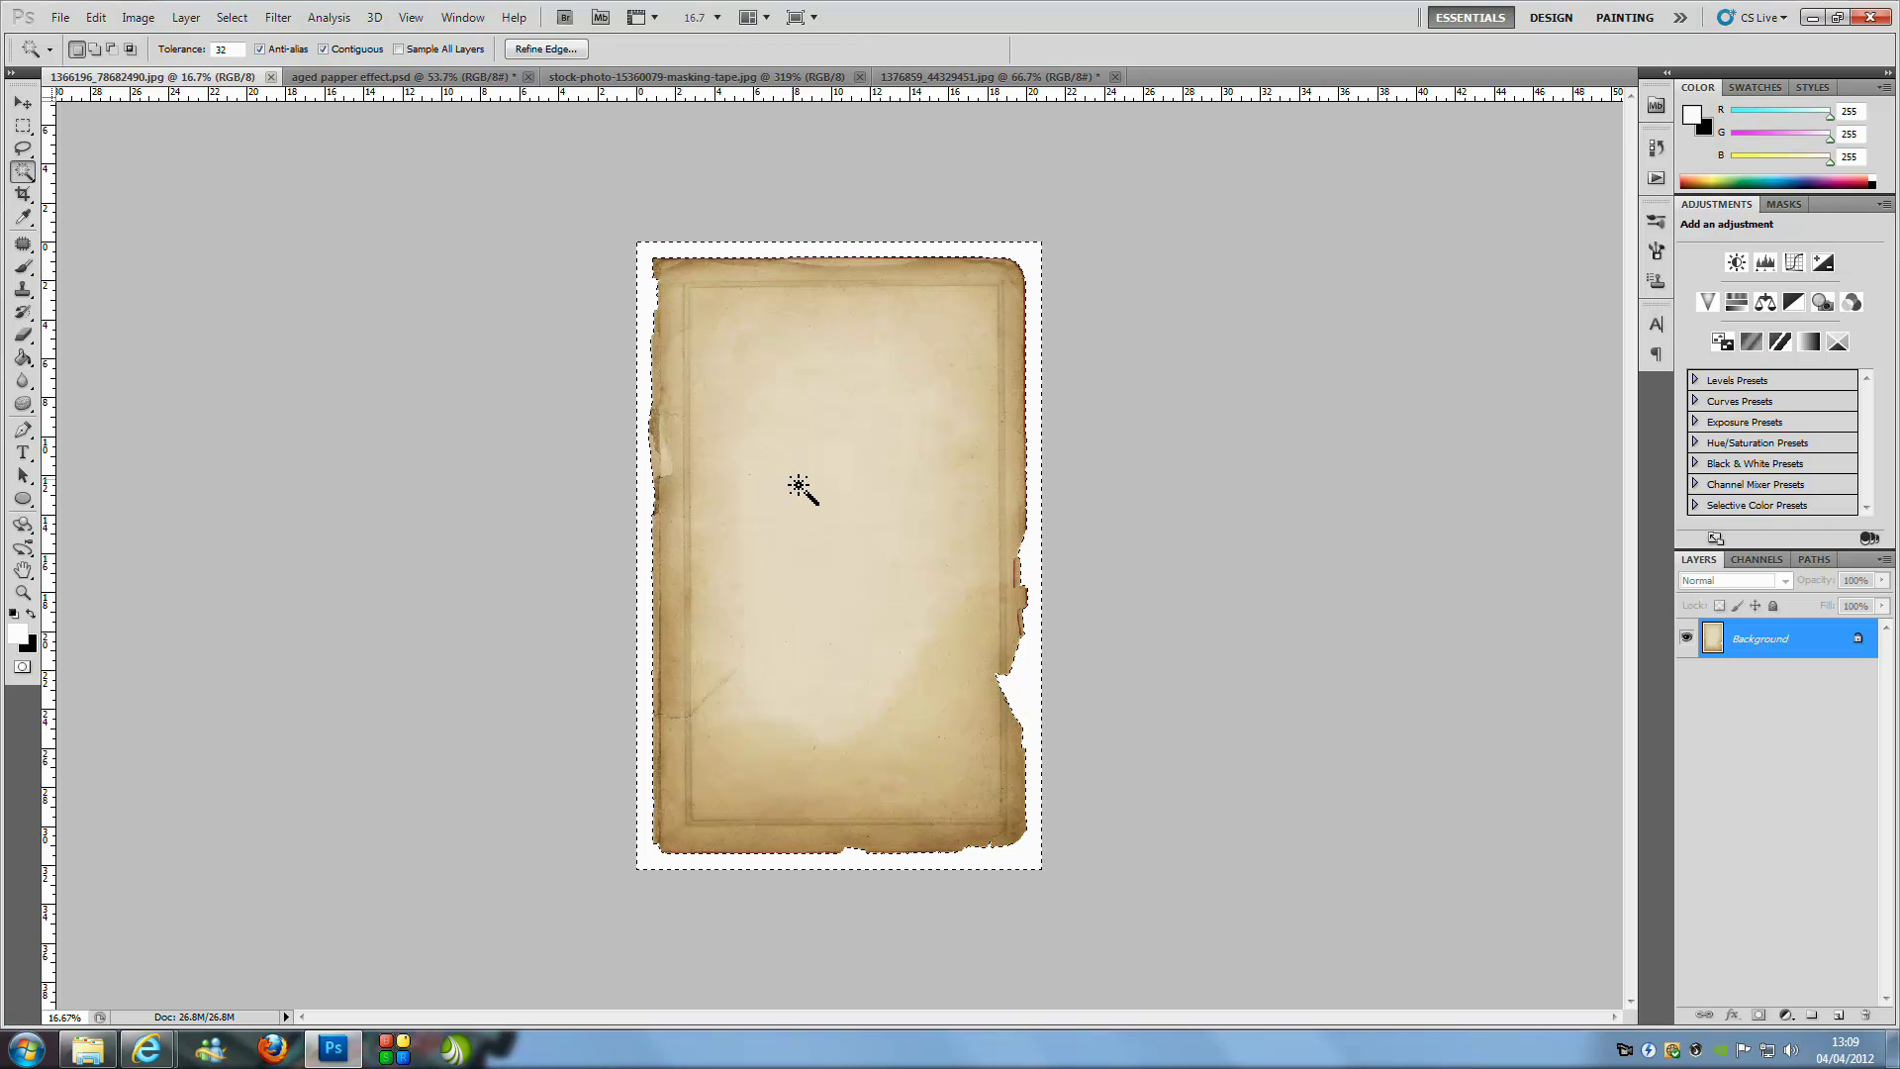
key("ctrl+shift+i")
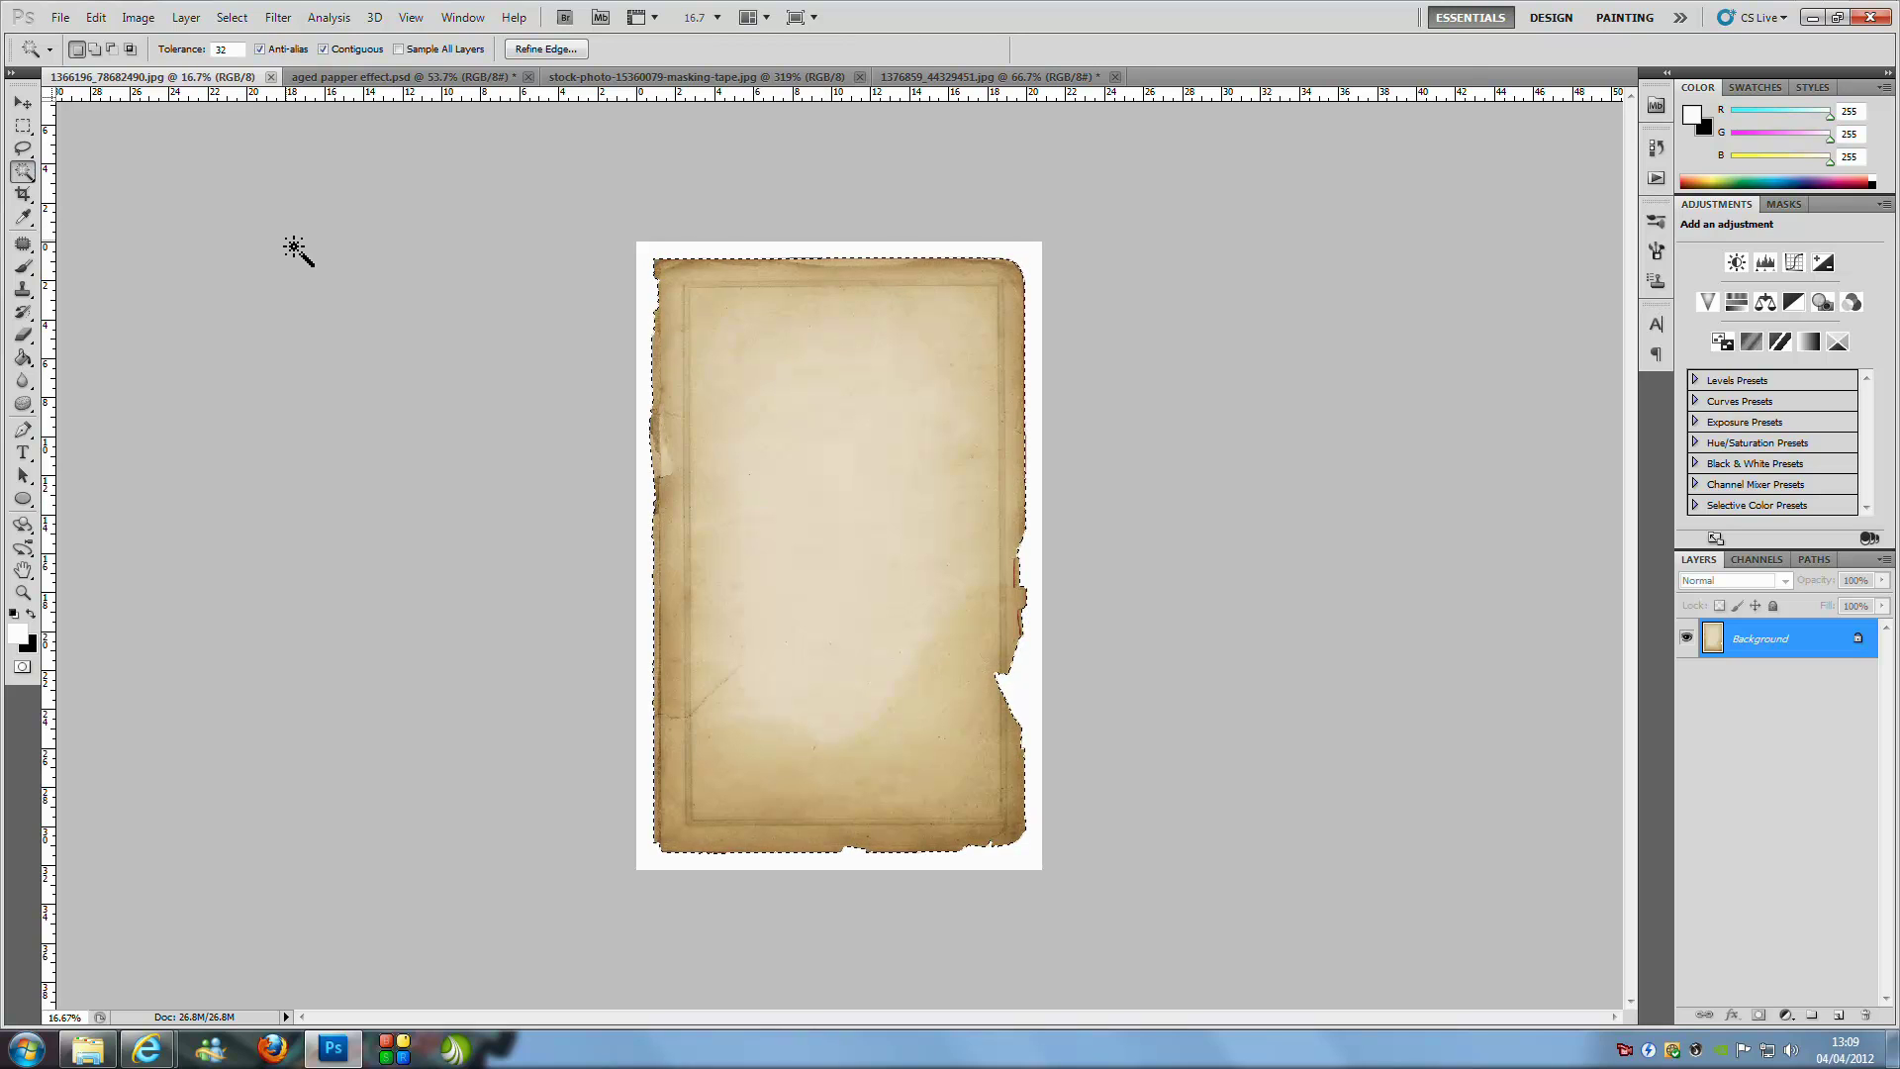
left_click(22, 102)
left_click_drag(798, 479, 757, 511)
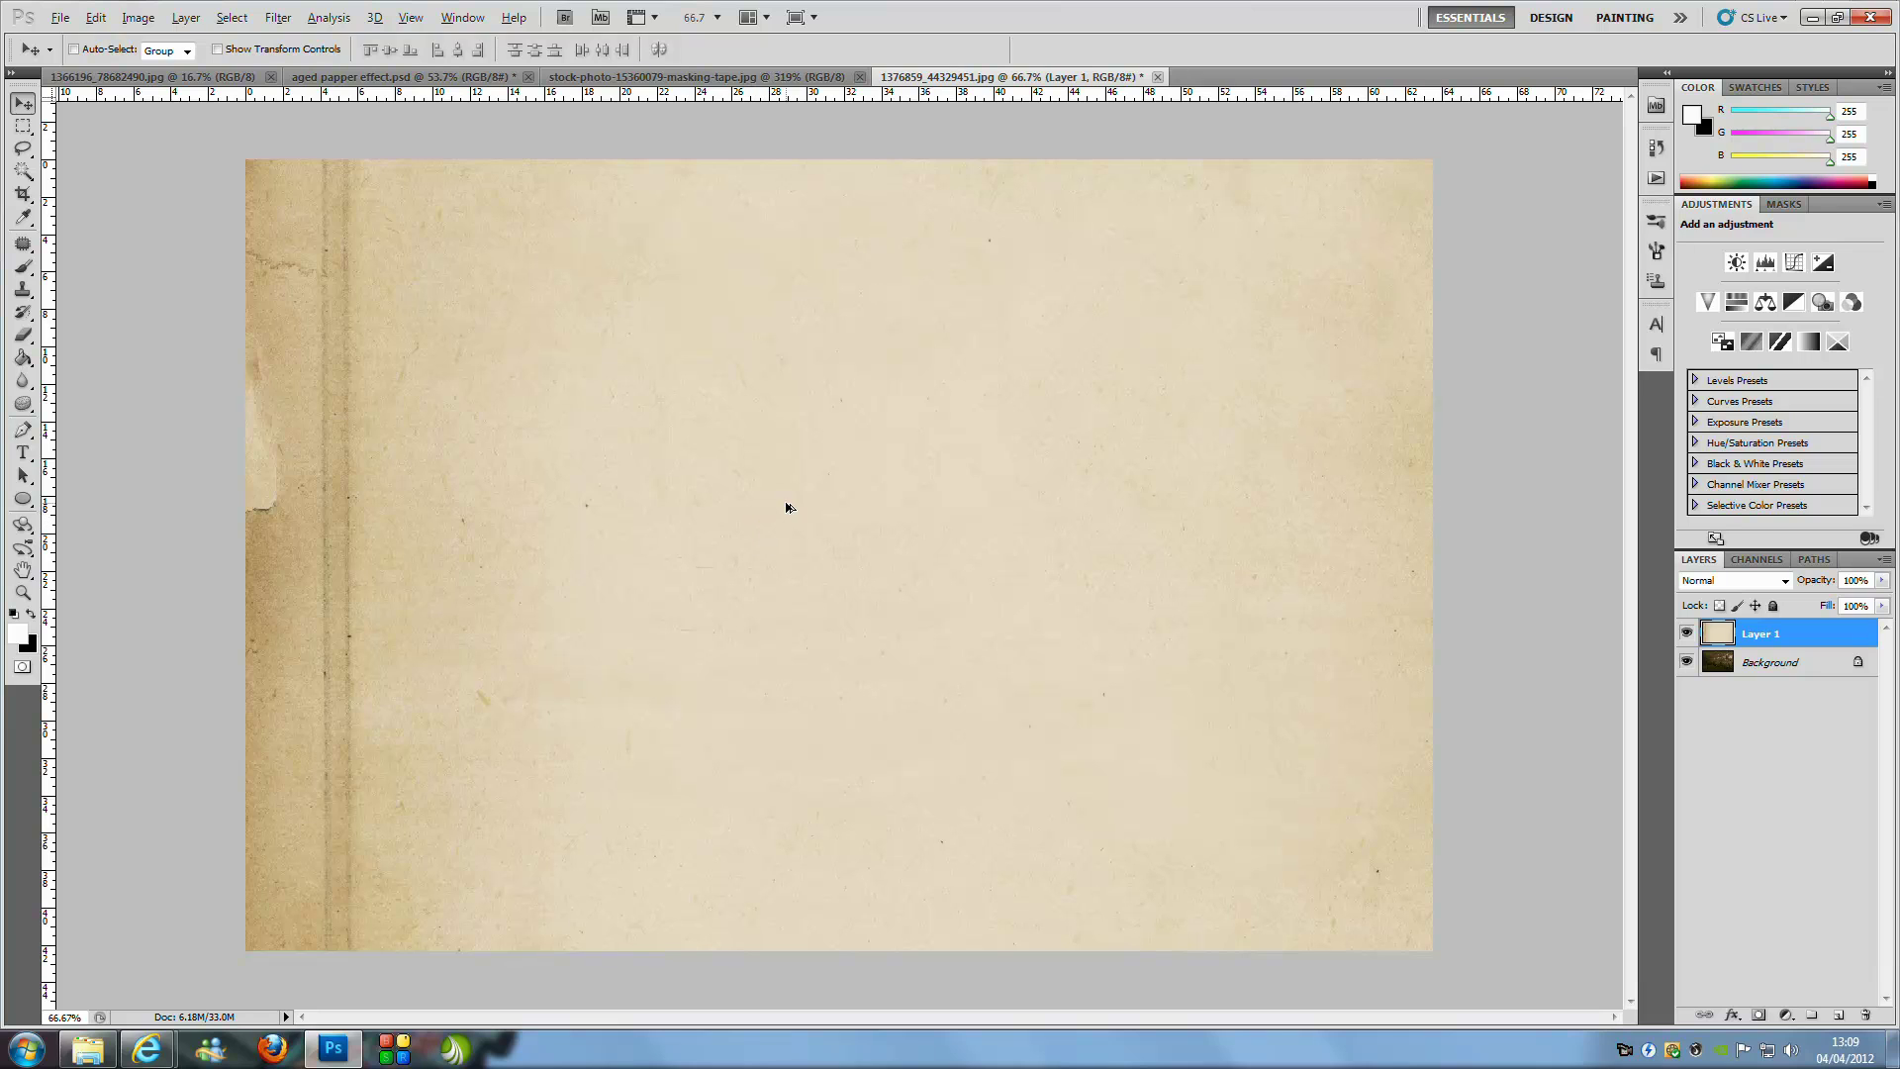
Free-transform the paper layer: rotate it about -90° to landscape and scale it to about 52% so that it covers the photo
scroll(788, 511, "down", 2)
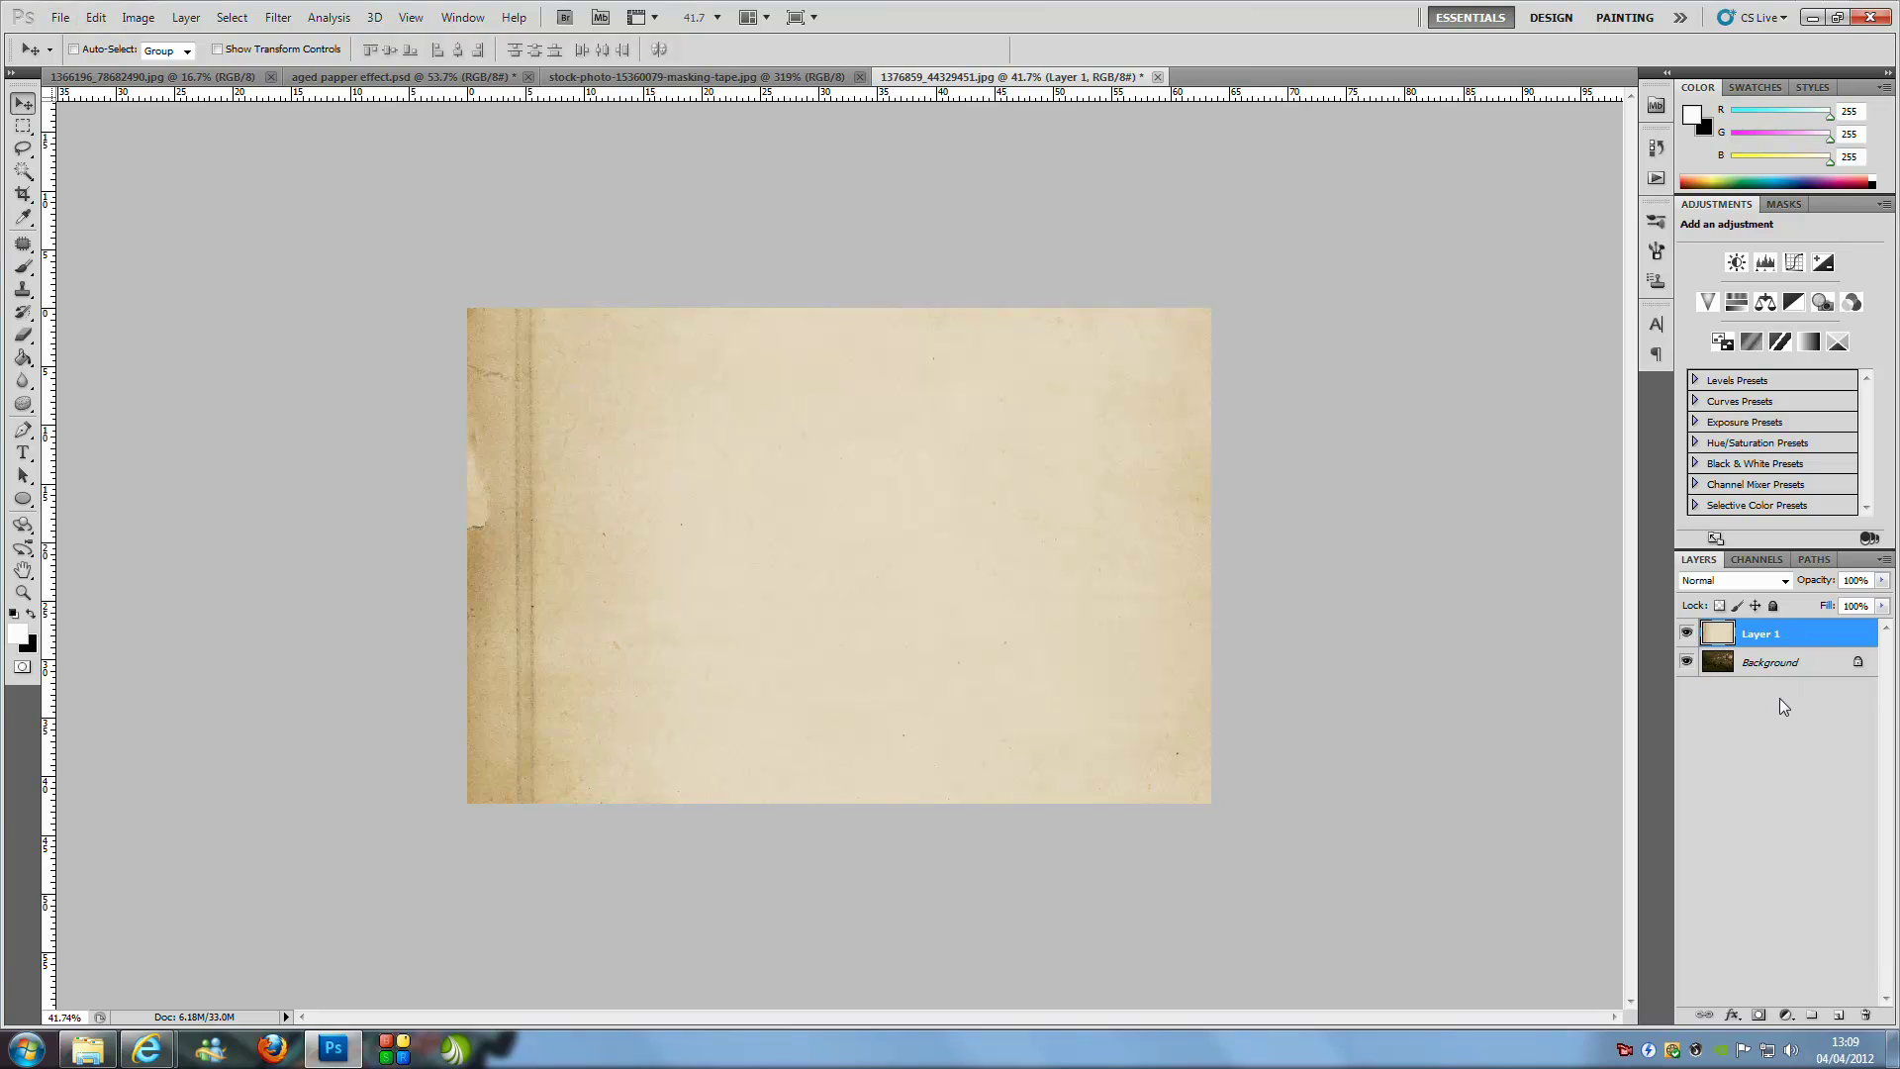
key("ctrl+t")
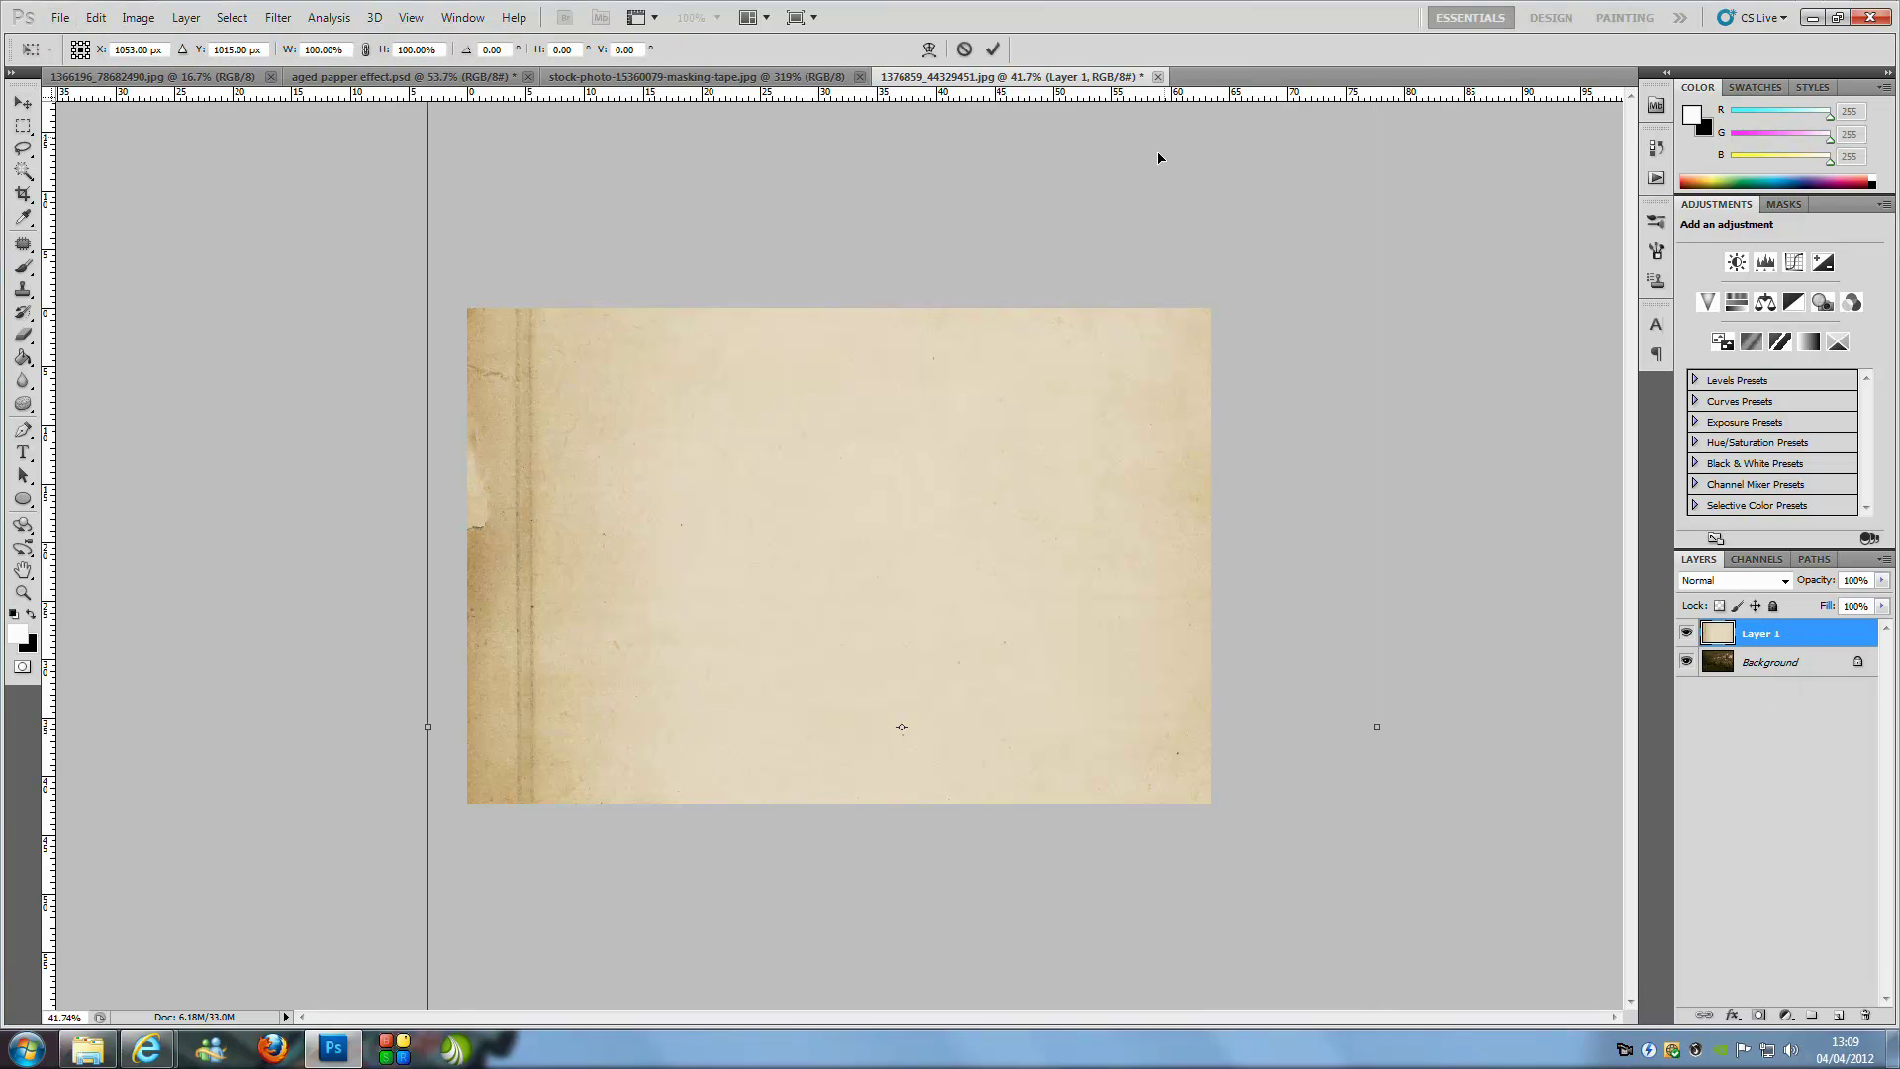
scroll(1161, 154, "down", 3)
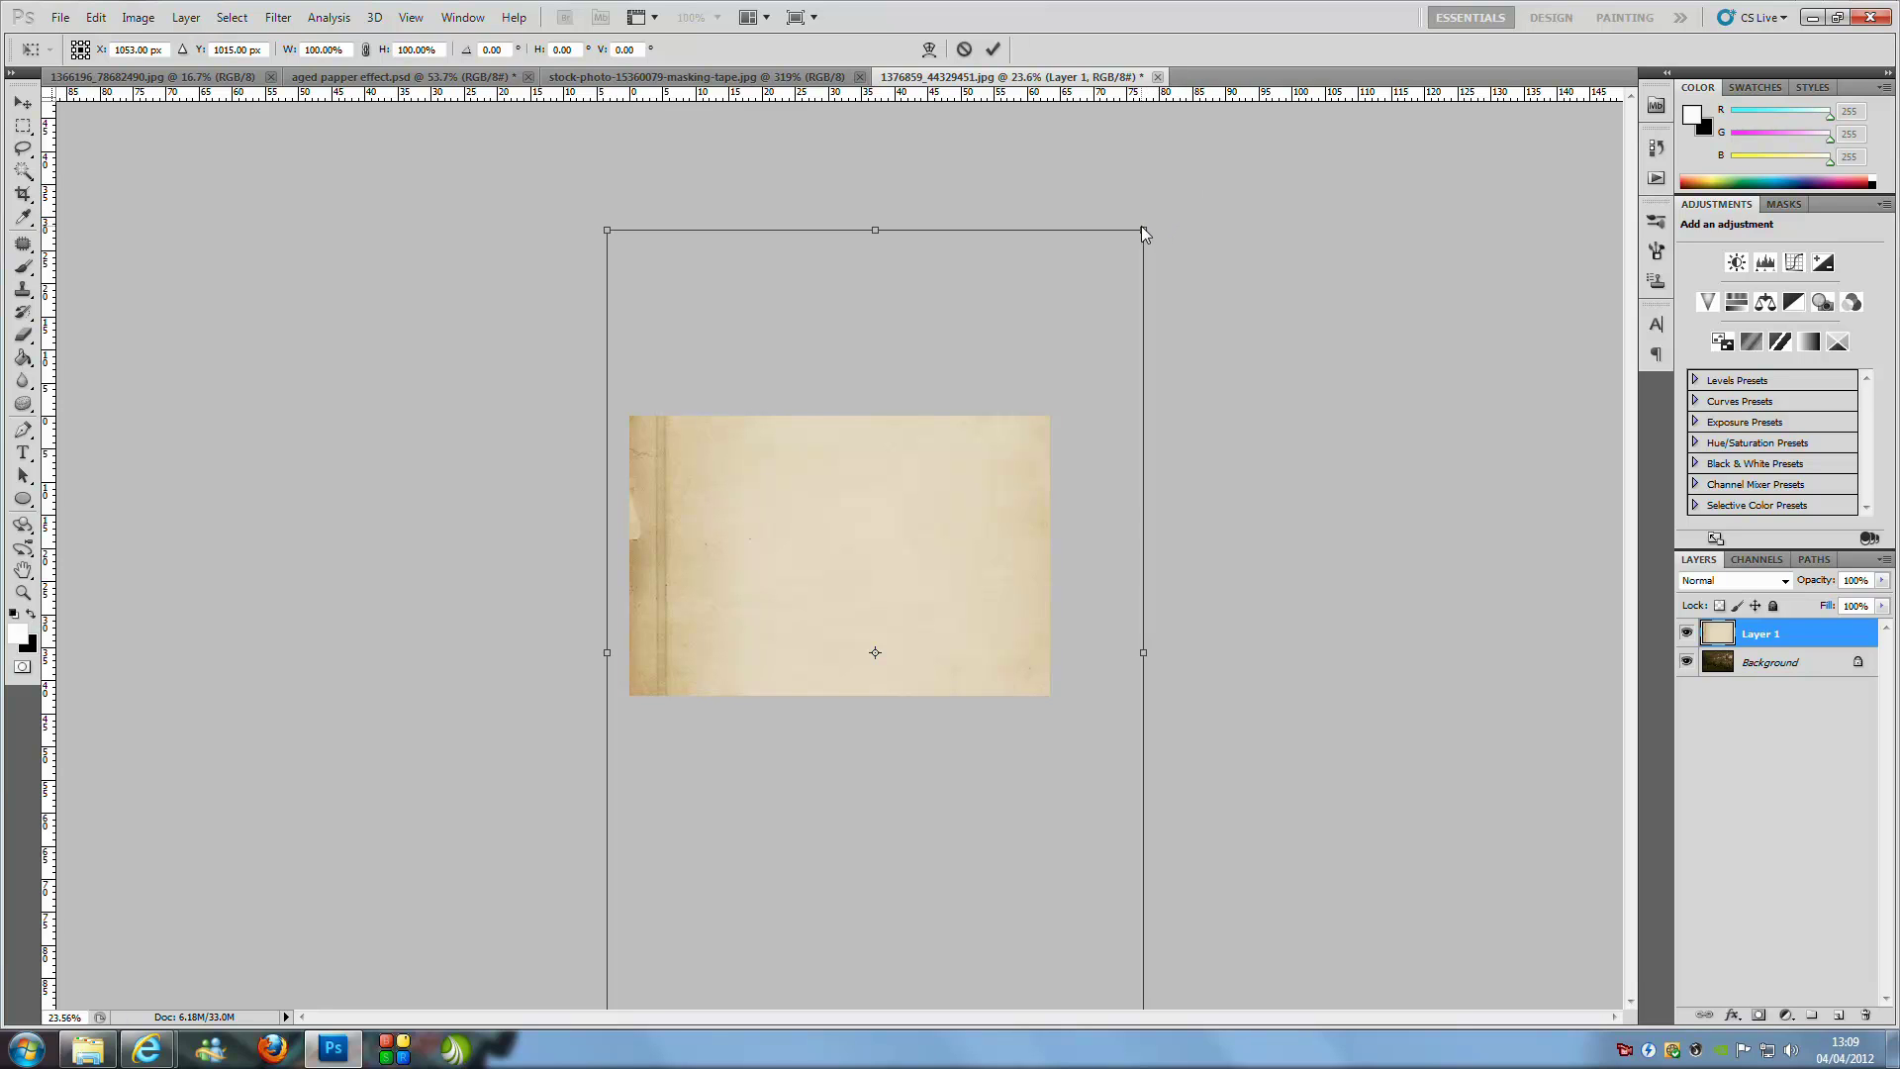
left_click_drag(1149, 217, 444, 383)
left_click_drag(1310, 899, 1019, 643)
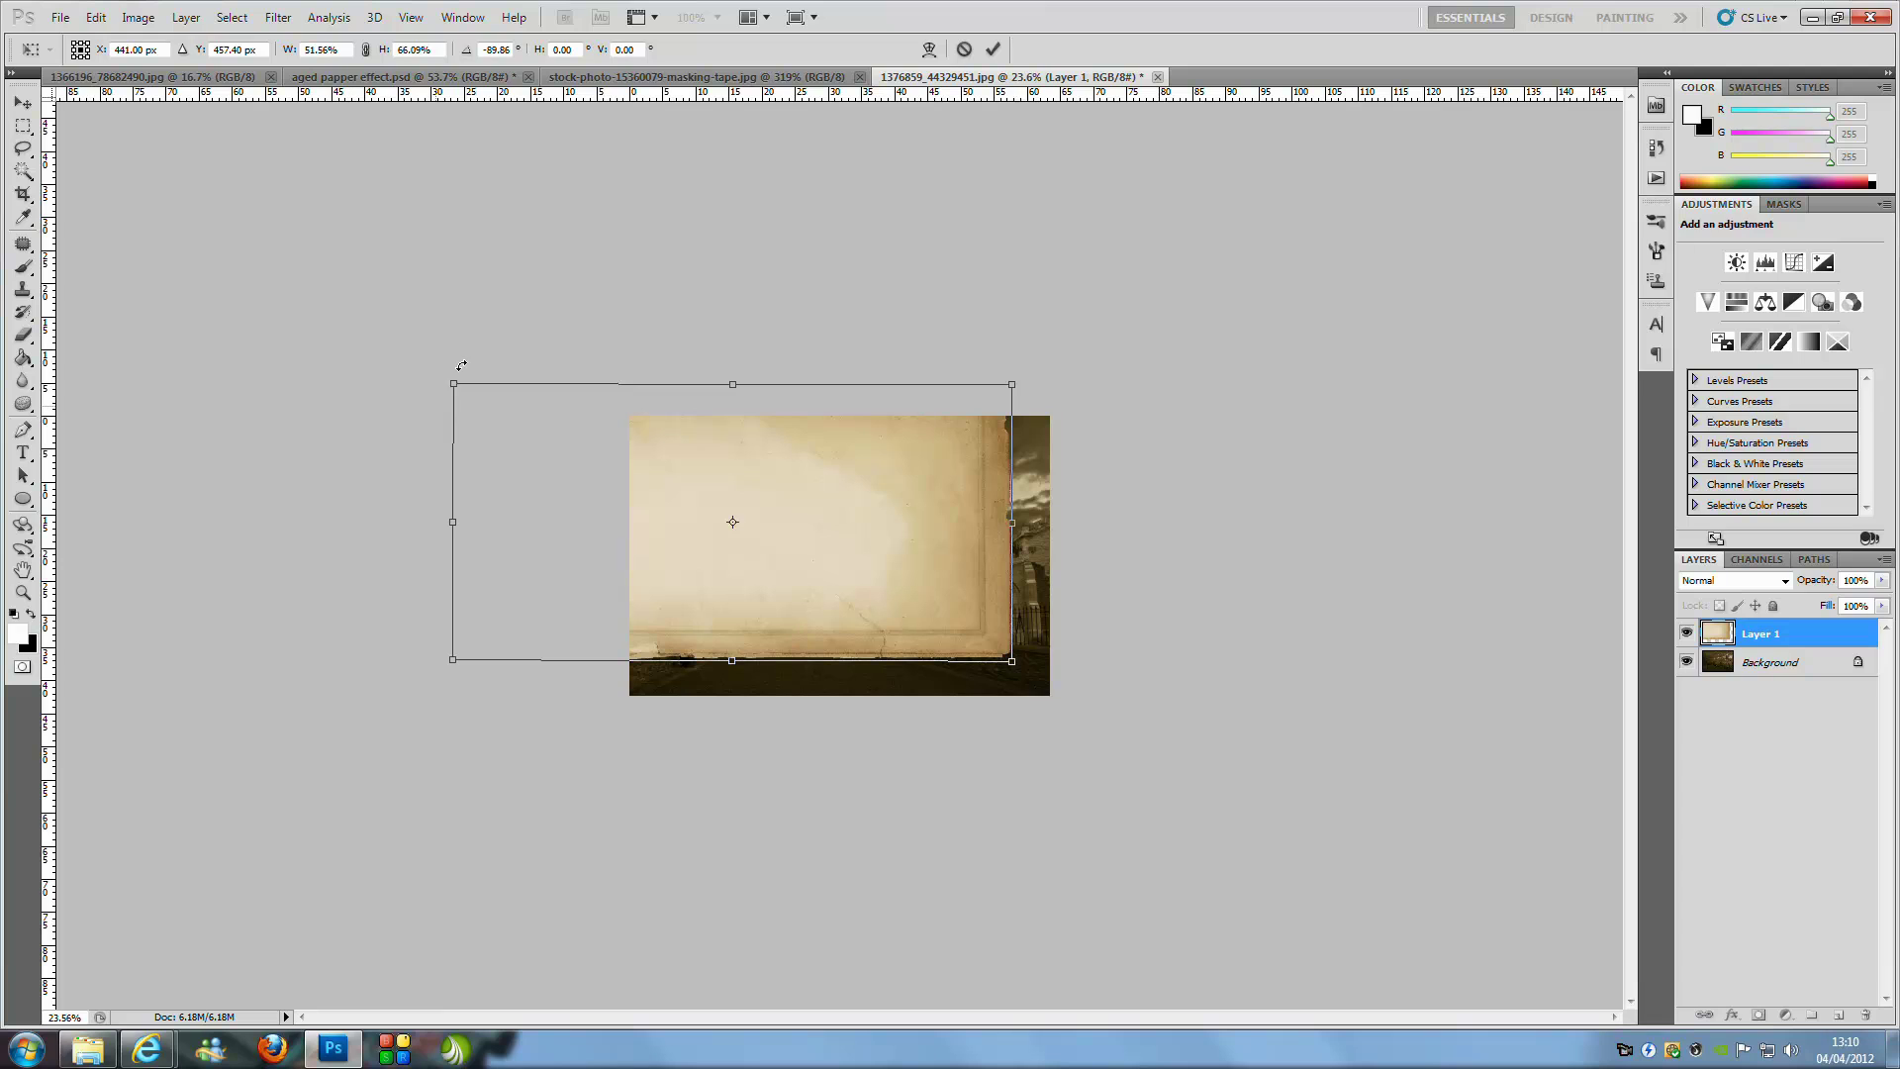
left_click_drag(452, 383, 576, 458)
left_click_drag(841, 606, 888, 556)
left_click_drag(848, 616, 849, 693)
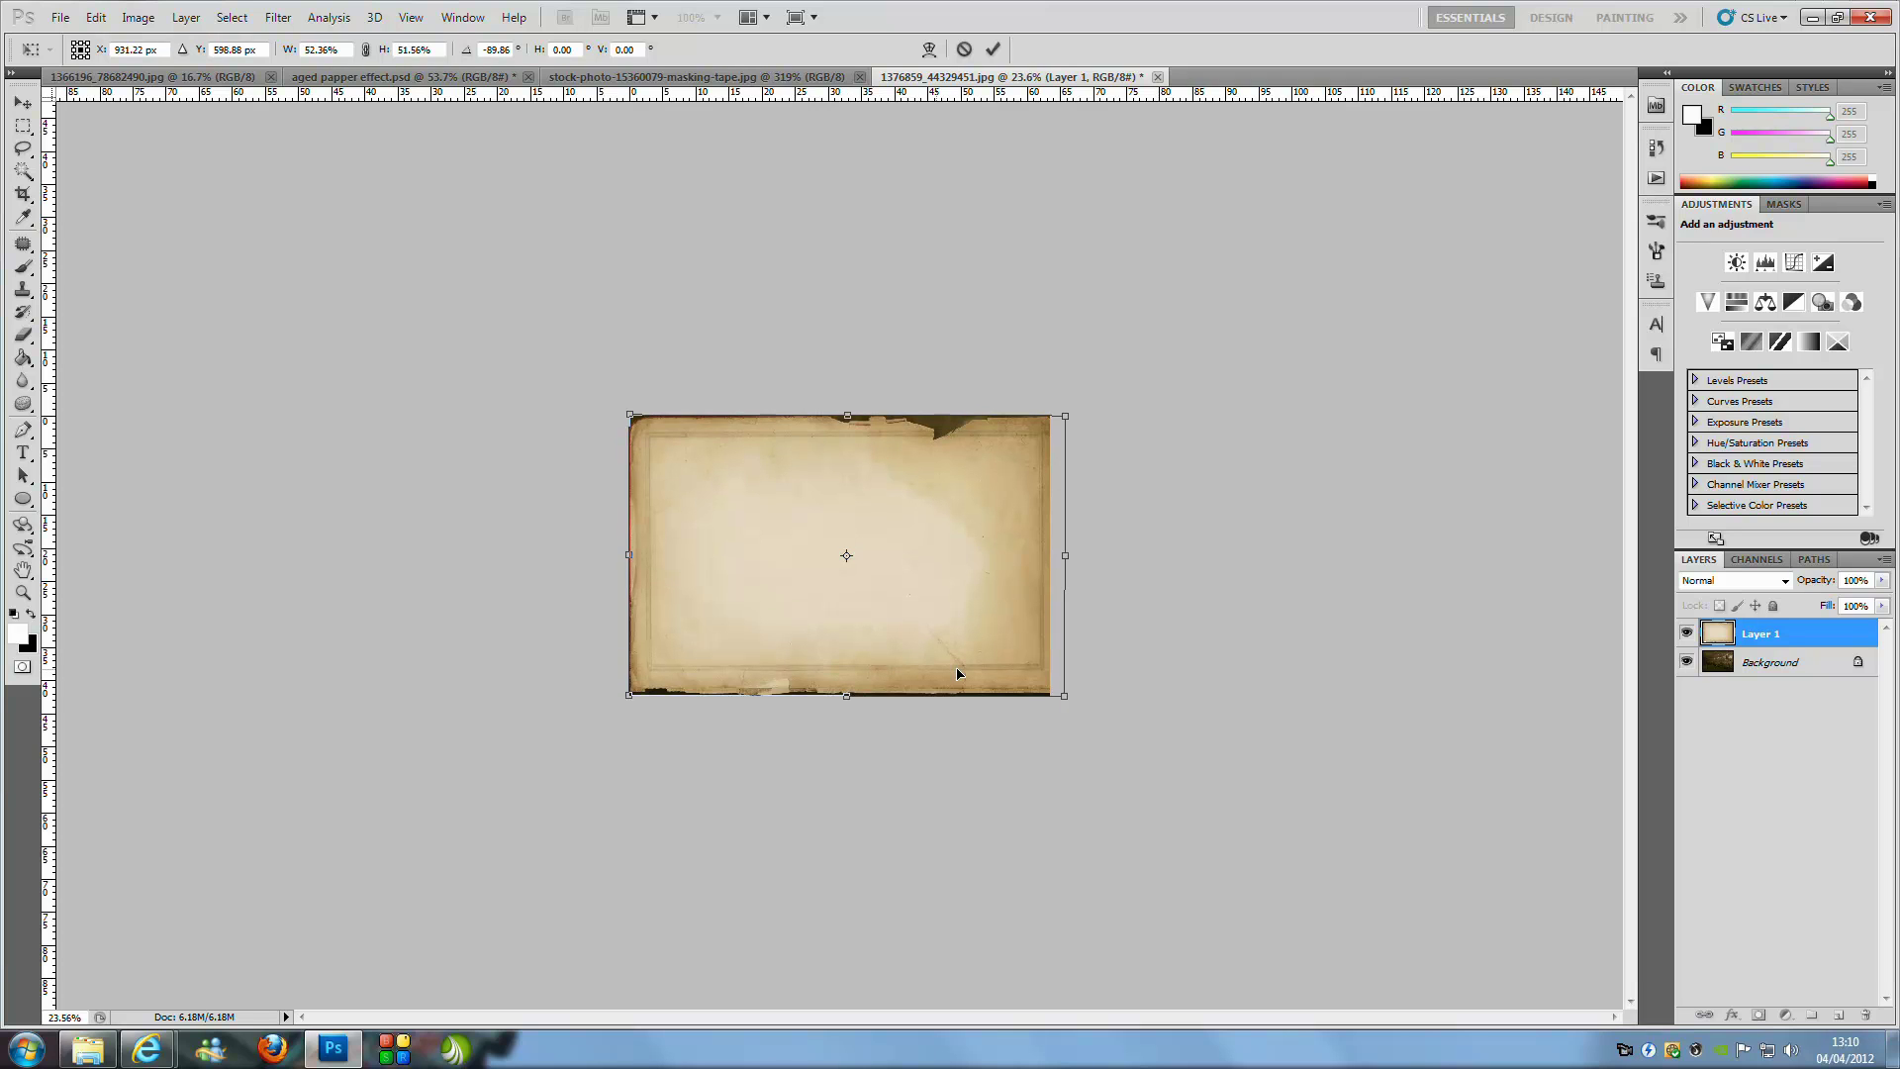
Pull all four paper edges slightly inside the photo's borders, scaling to about 50.7% width and 48.9% height, and apply the transform
key("ctrl+plus")
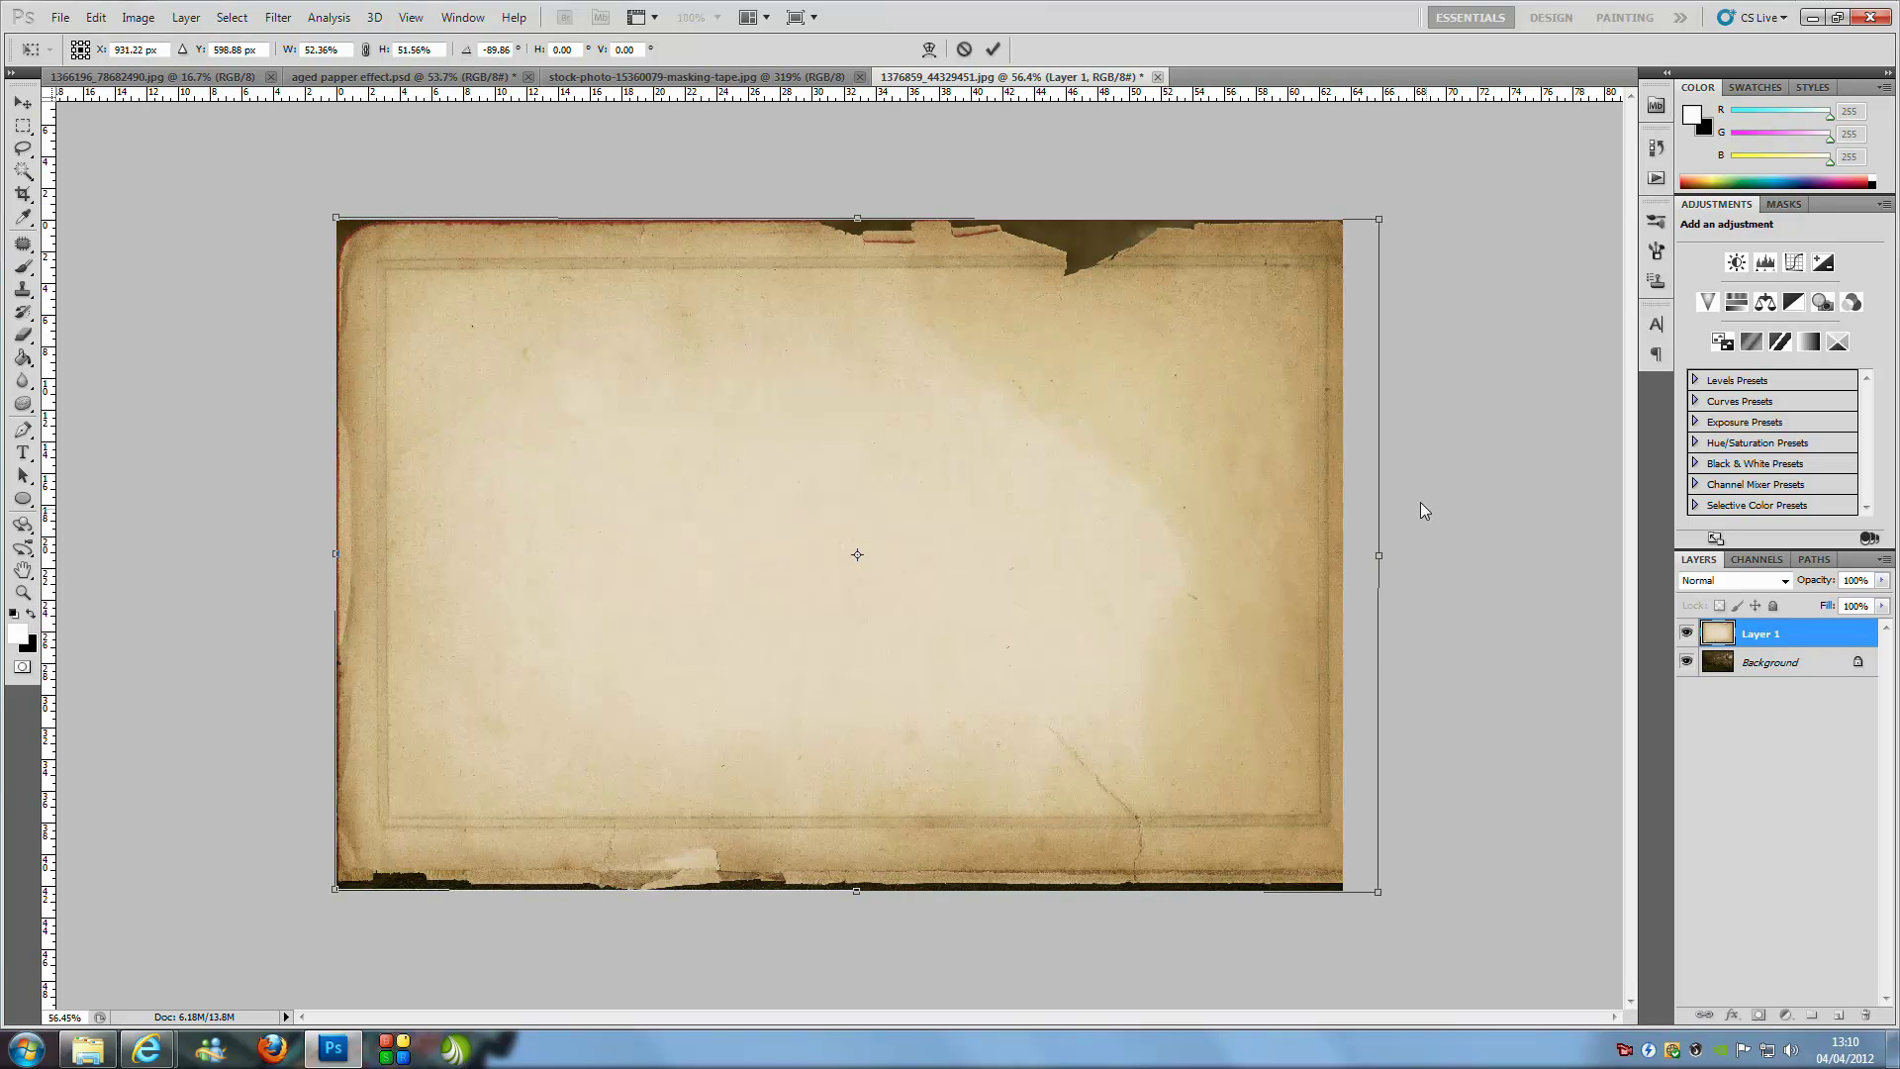
left_click_drag(1352, 555, 1334, 569)
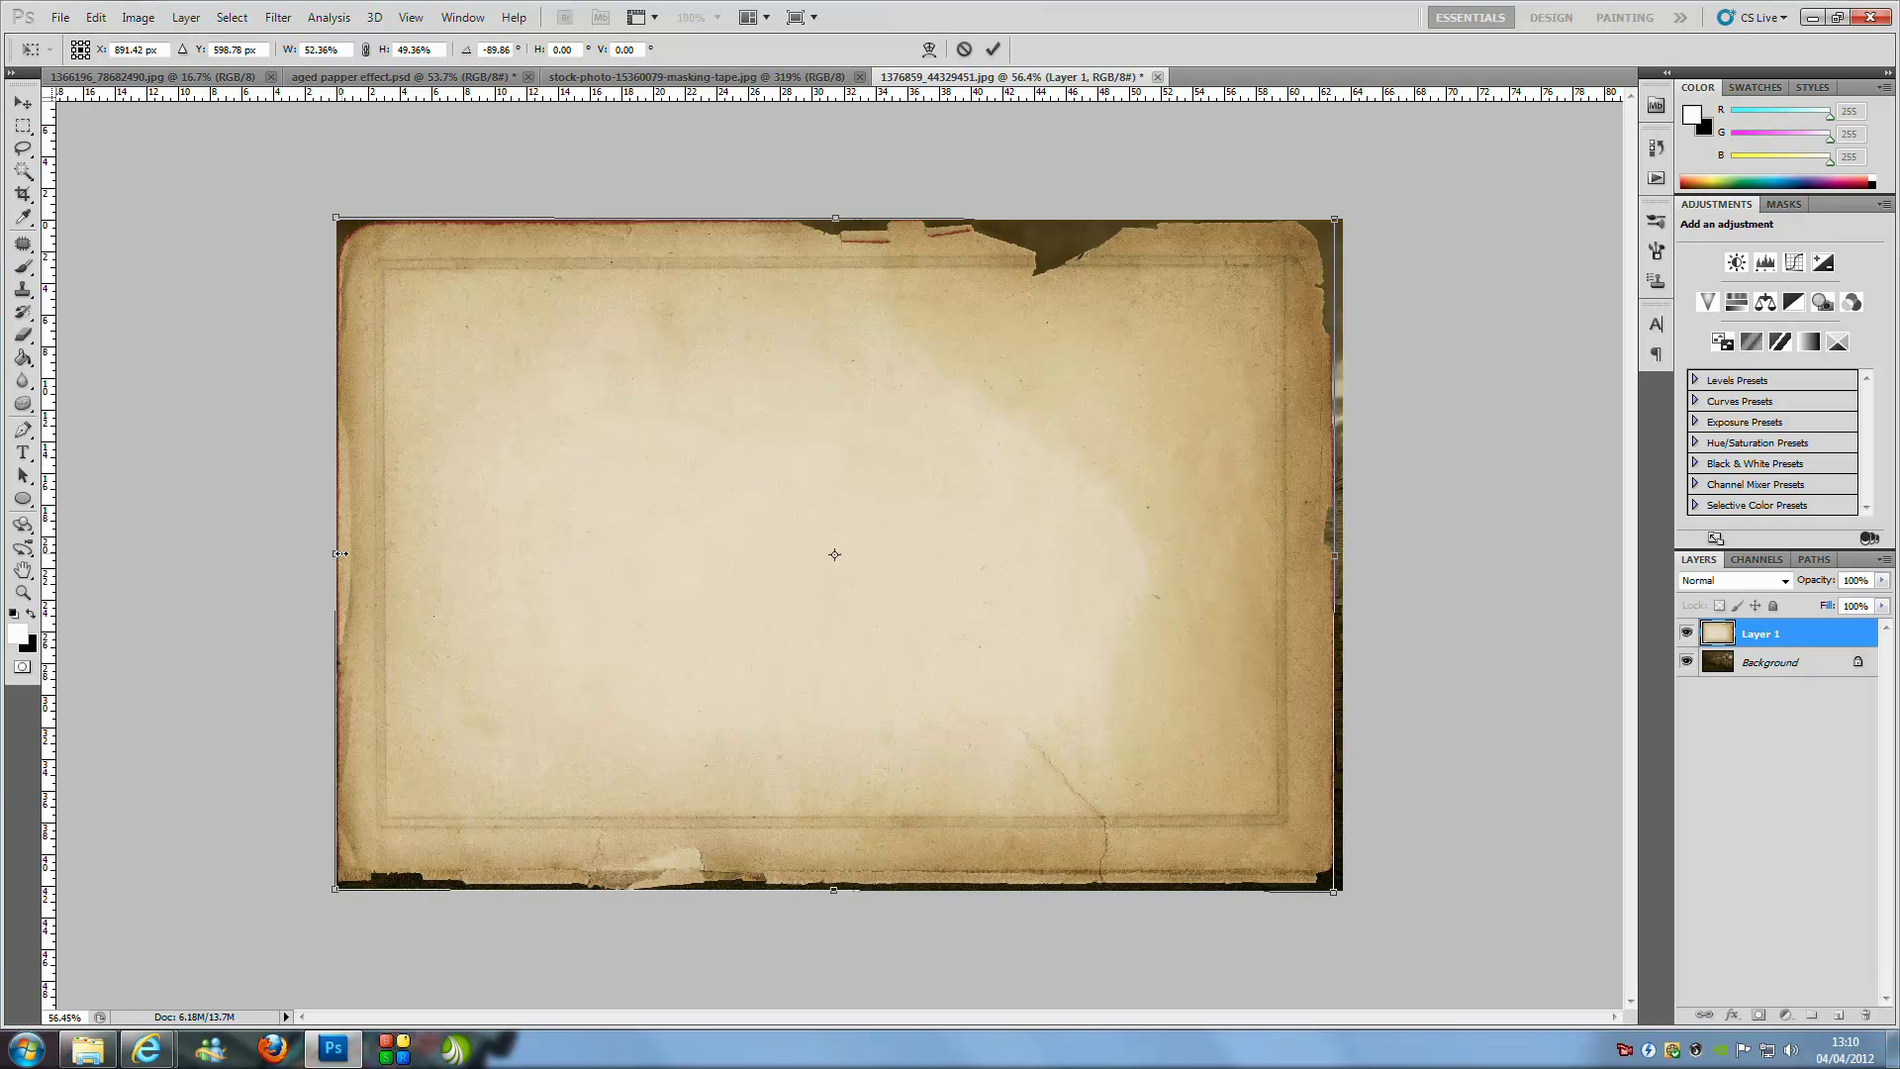
left_click_drag(340, 553, 349, 553)
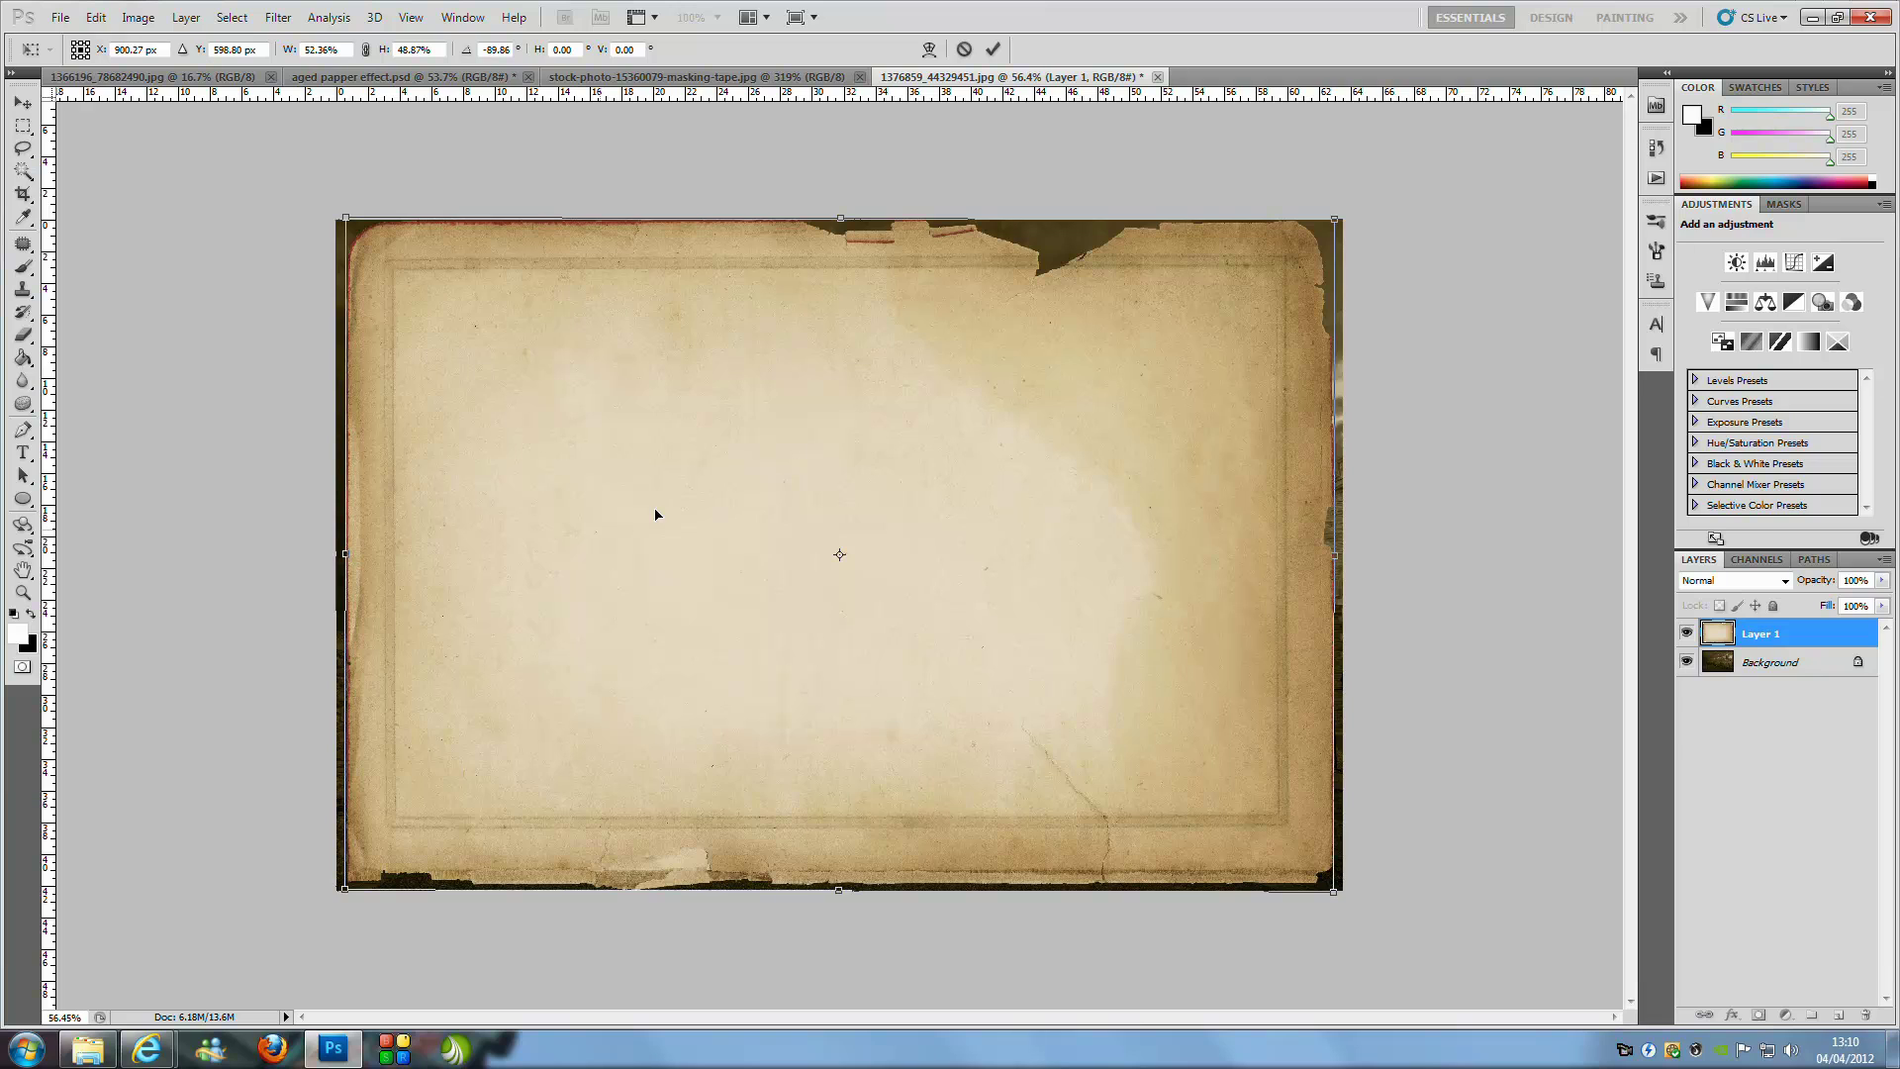
left_click_drag(841, 218, 836, 228)
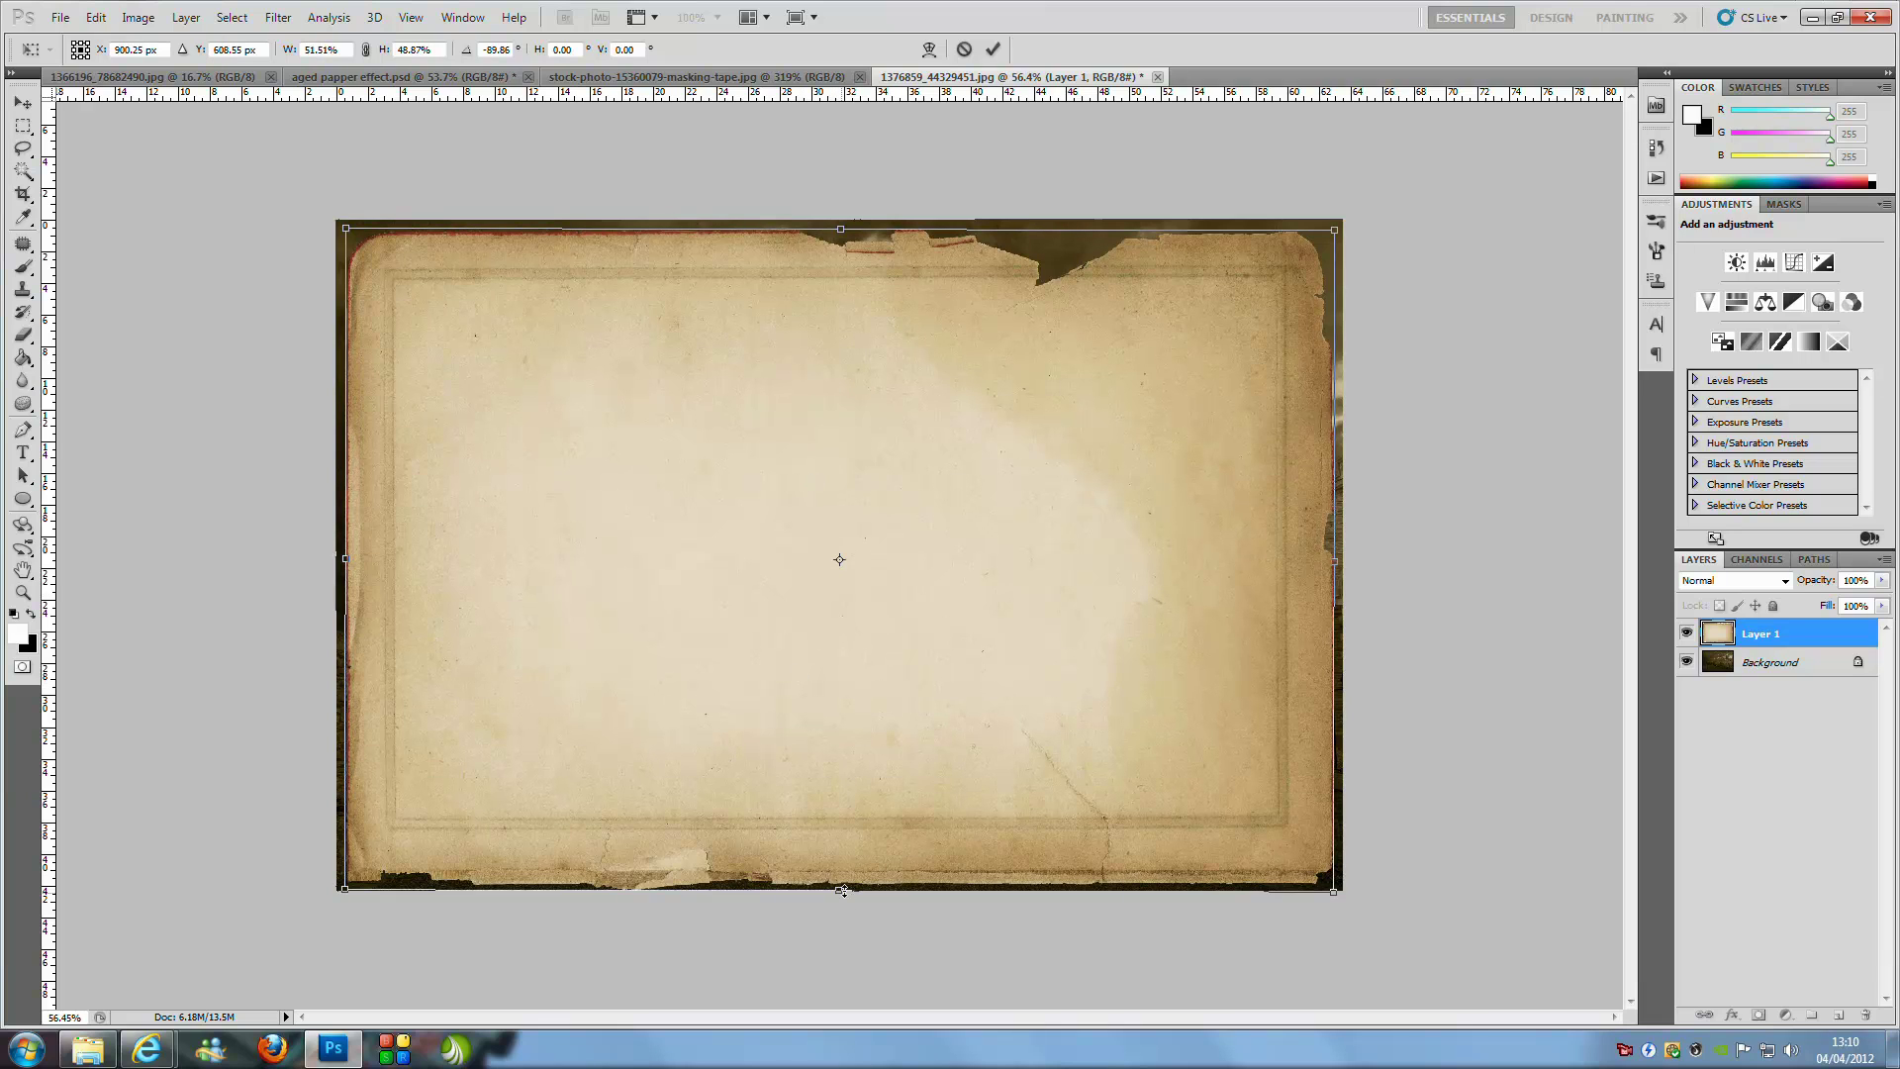
left_click_drag(840, 884, 839, 880)
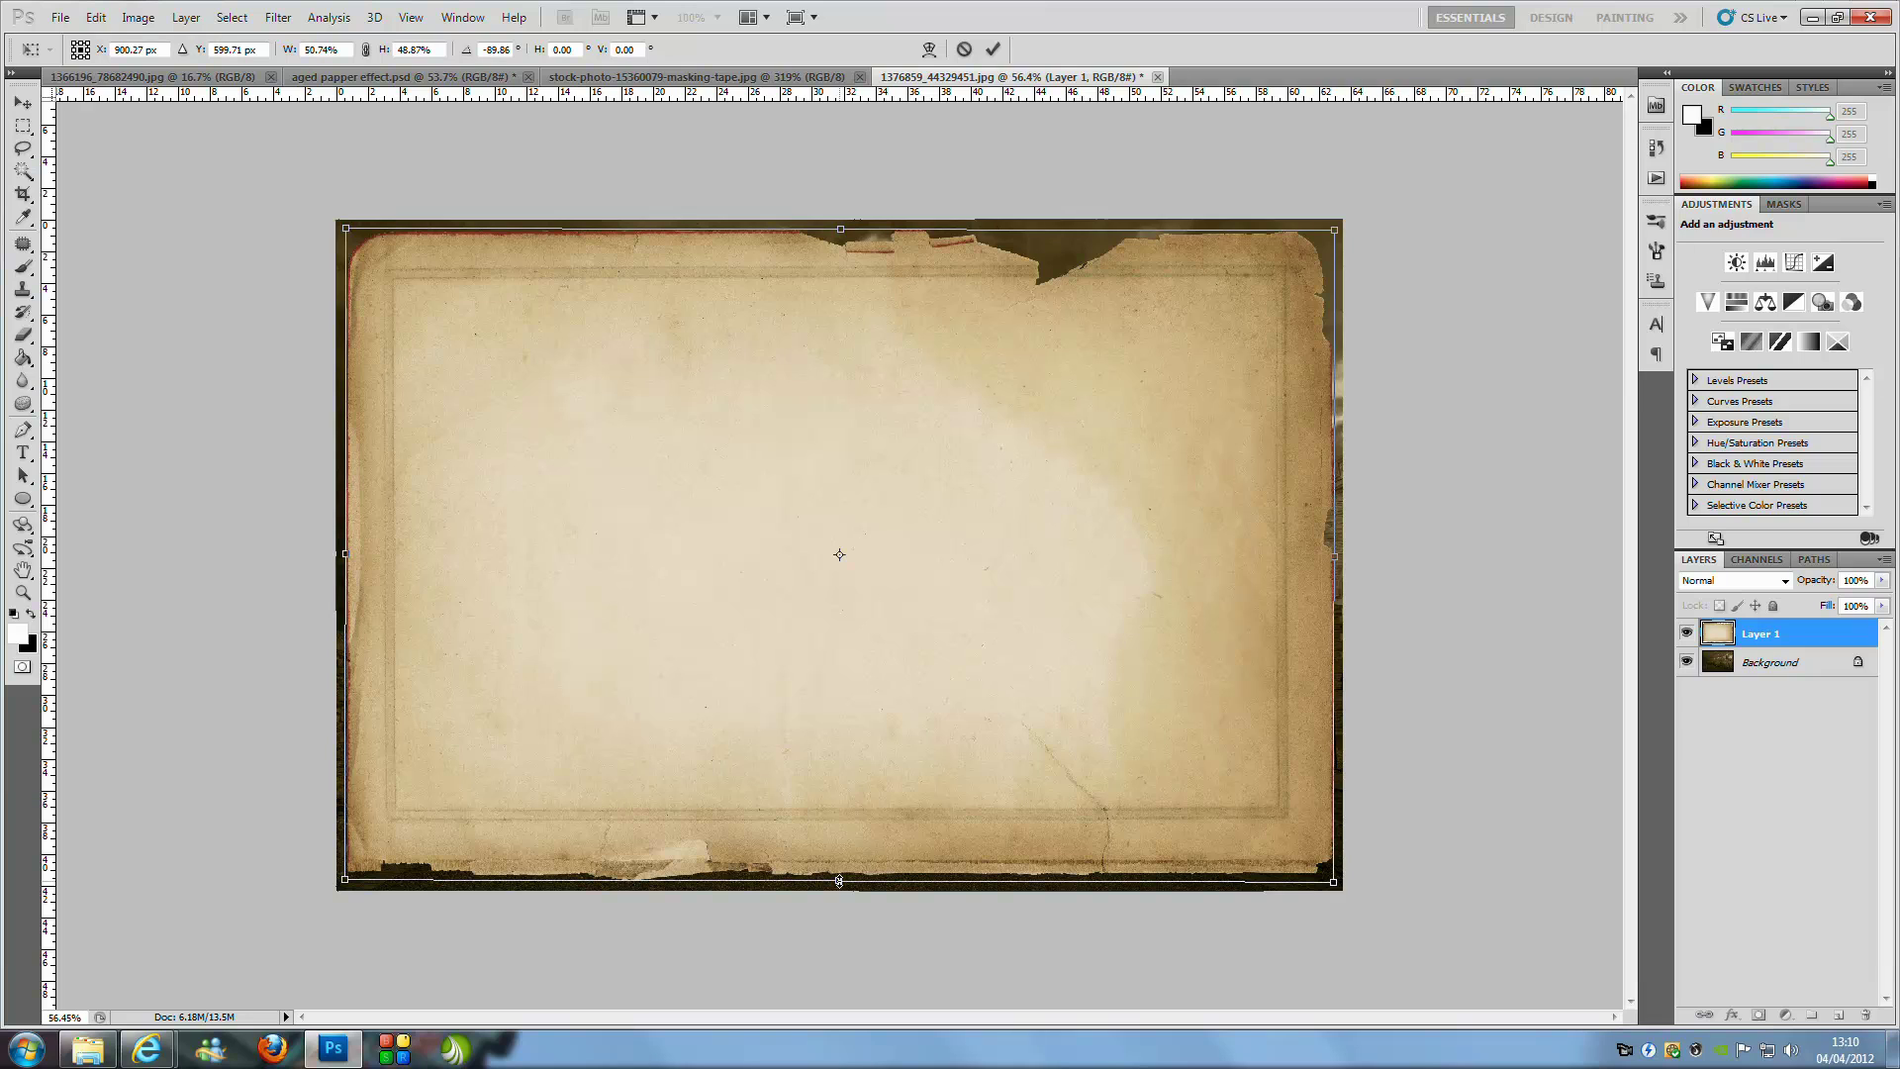
left_click(992, 48)
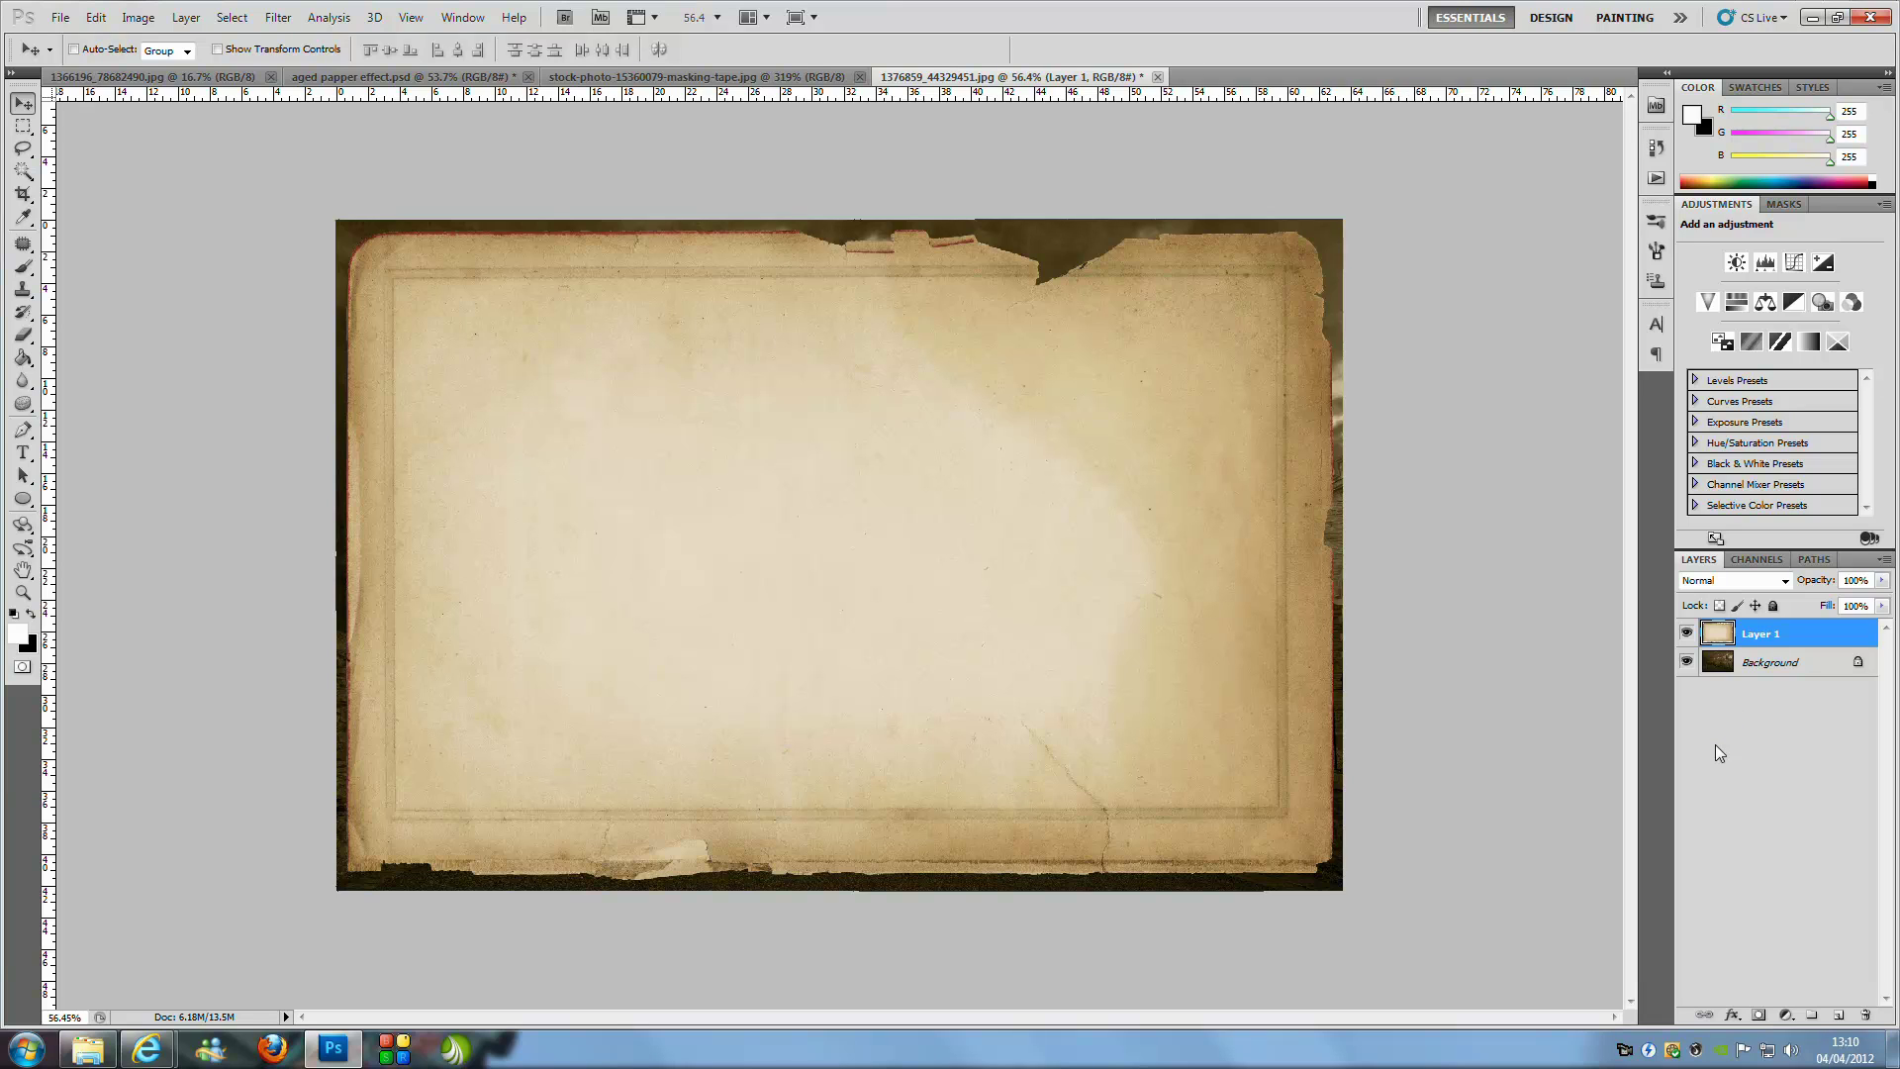
Turn the Background into Layer 0 and delete the photo areas outside the paper's outline, using an inverted selection of Layer 1, then deselect
left_click(1716, 634, "ctrl")
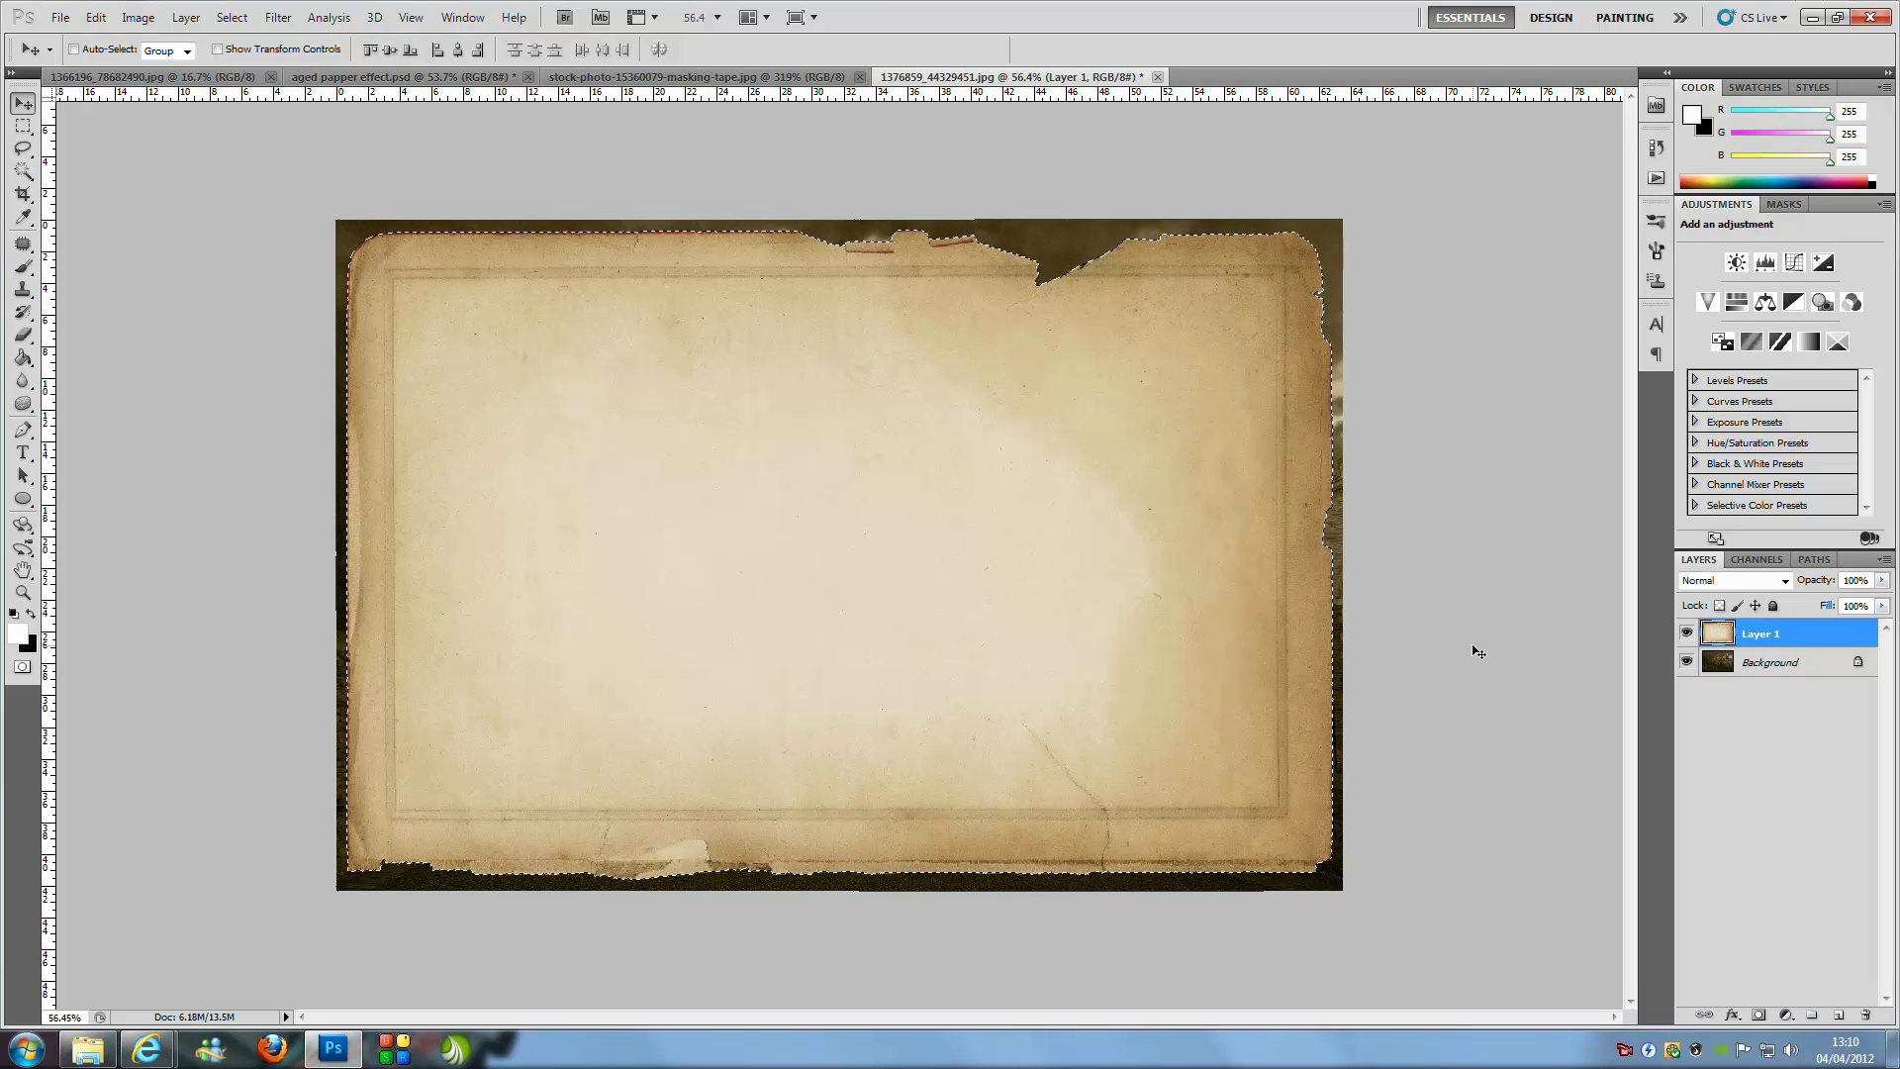
key("ctrl+shift+i")
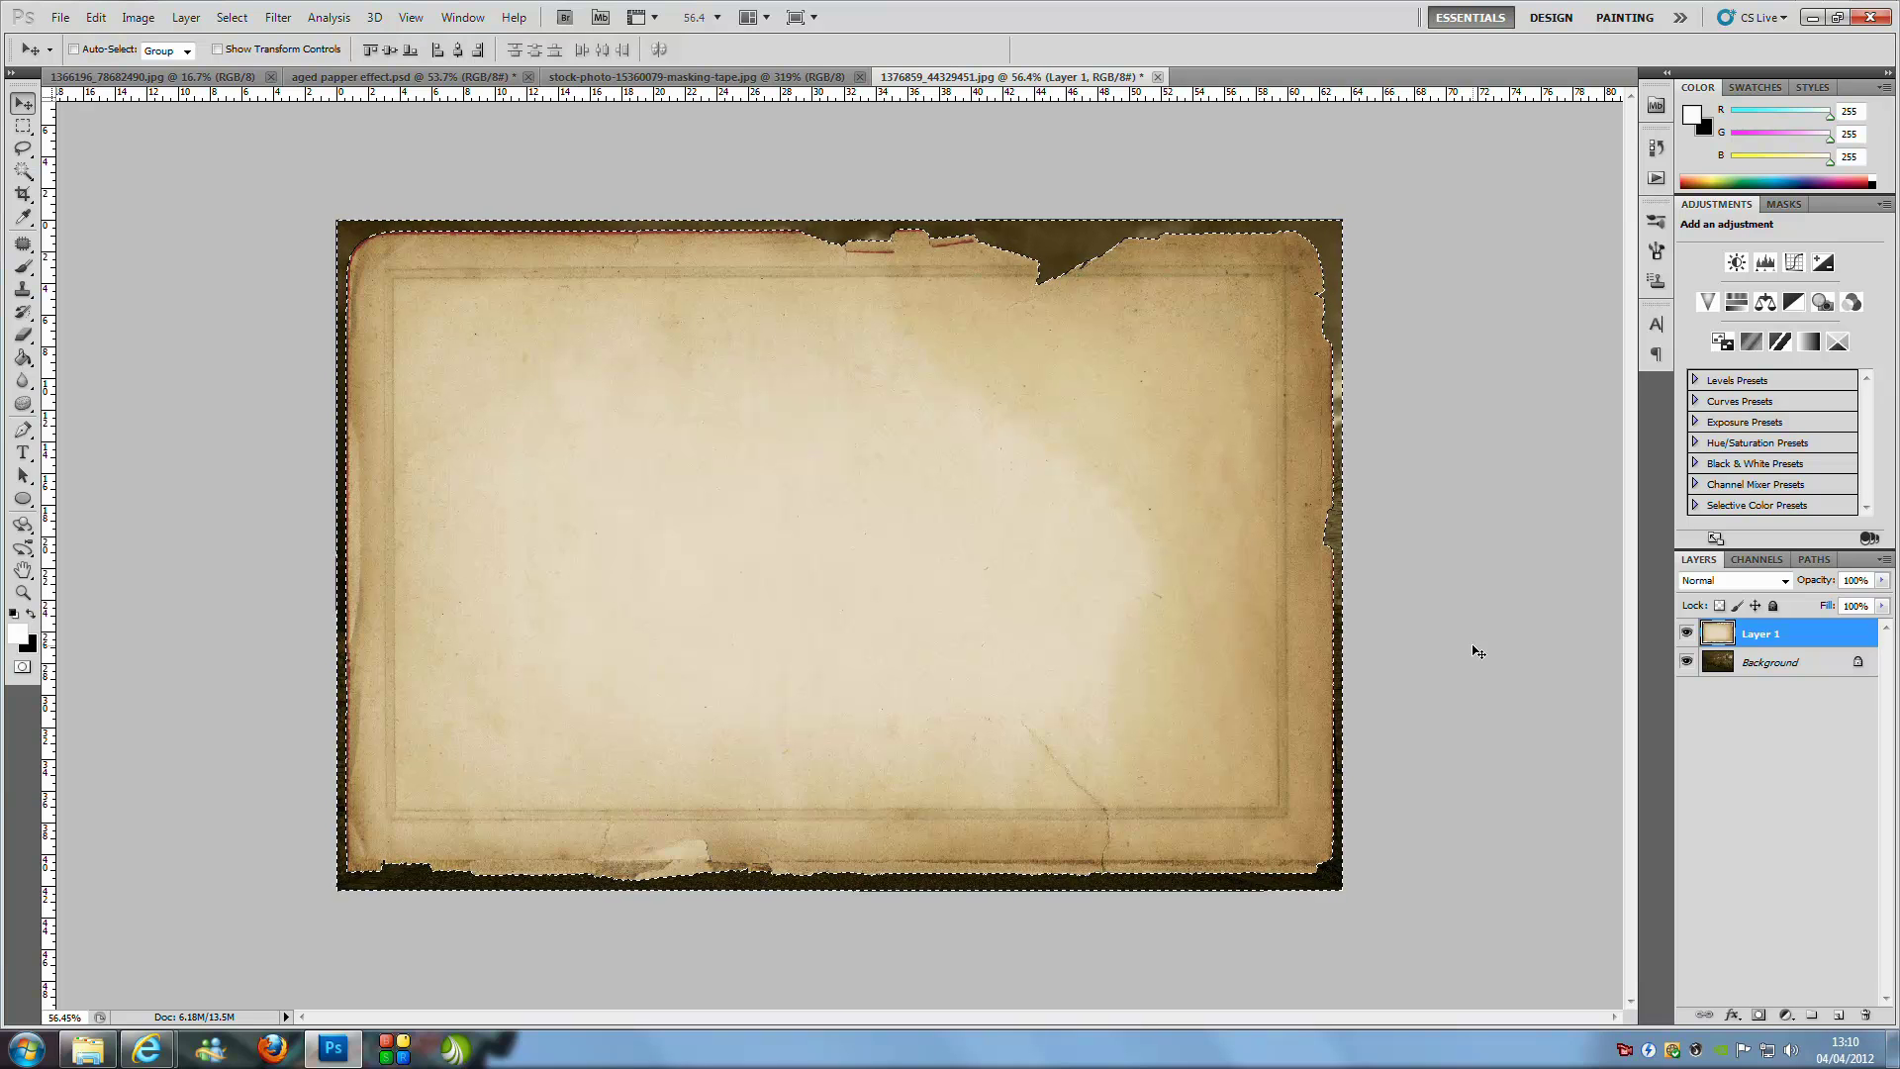
double_click(1797, 663)
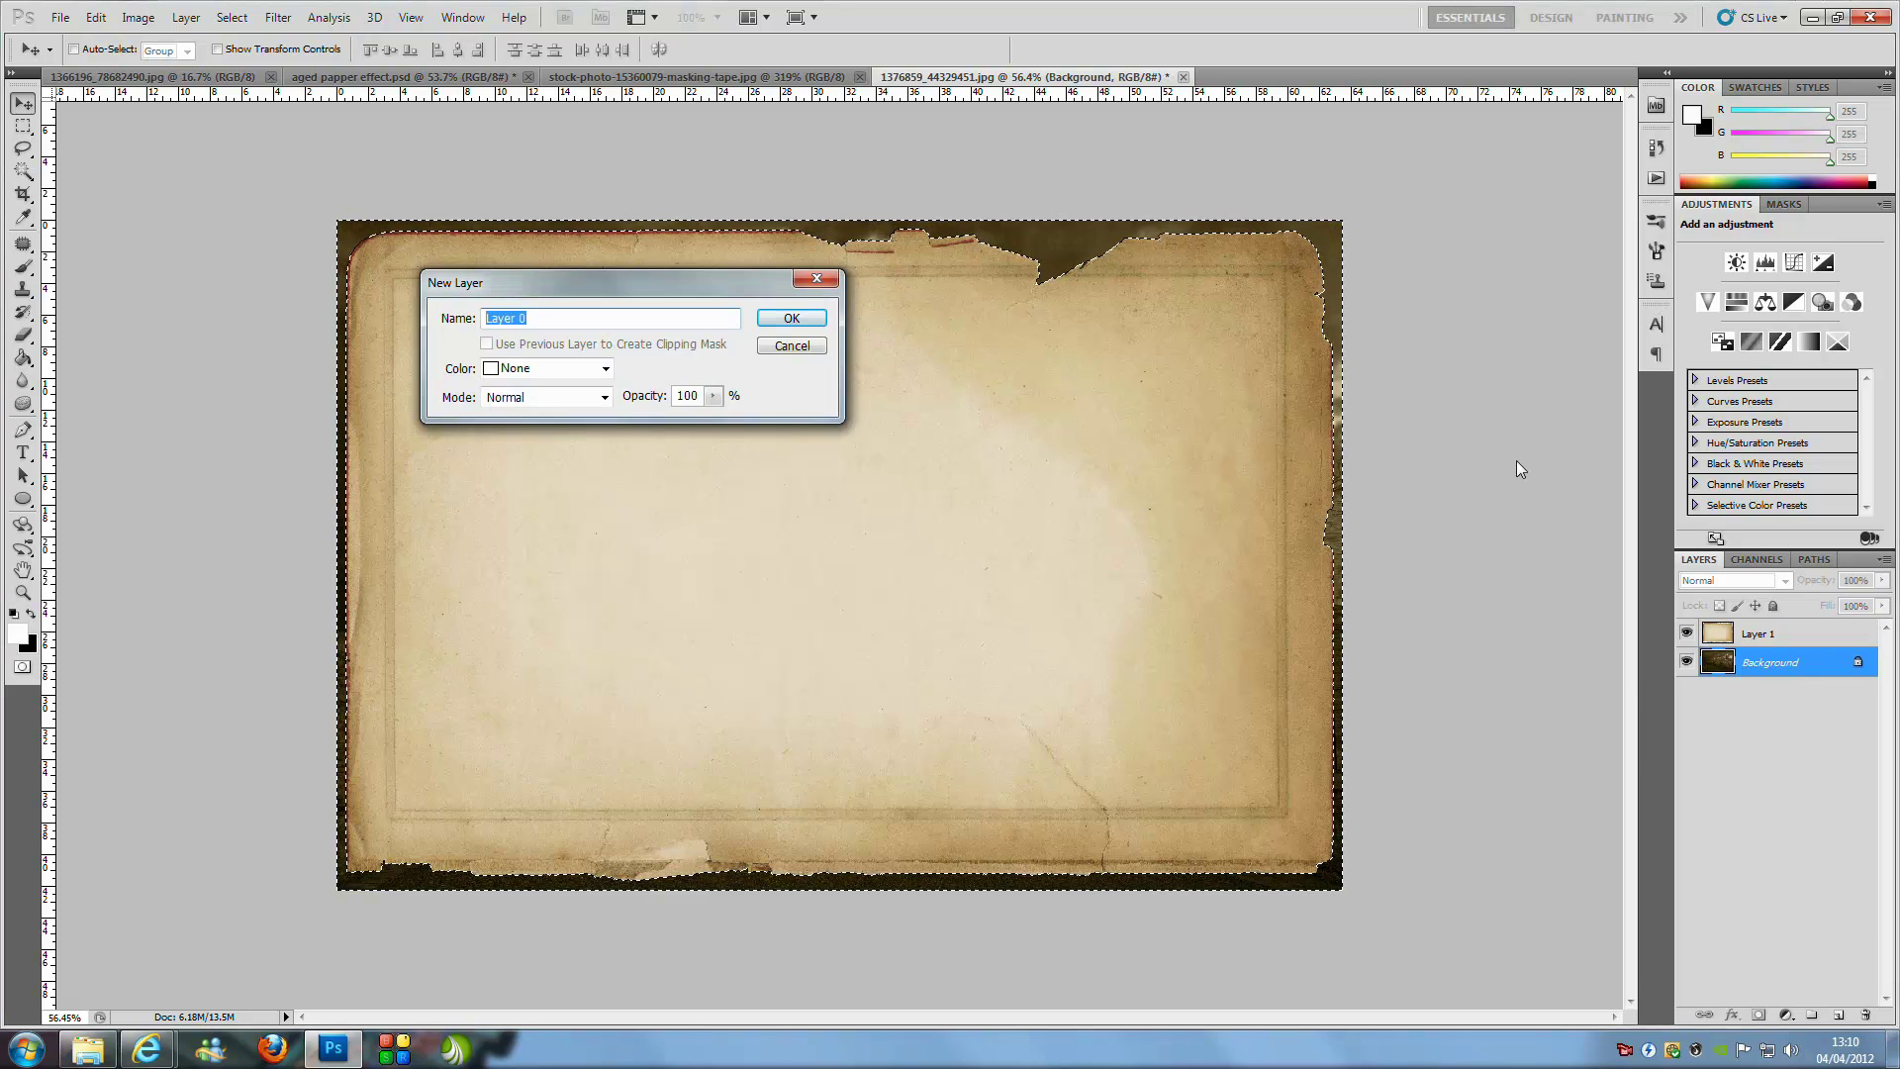
left_click(813, 316)
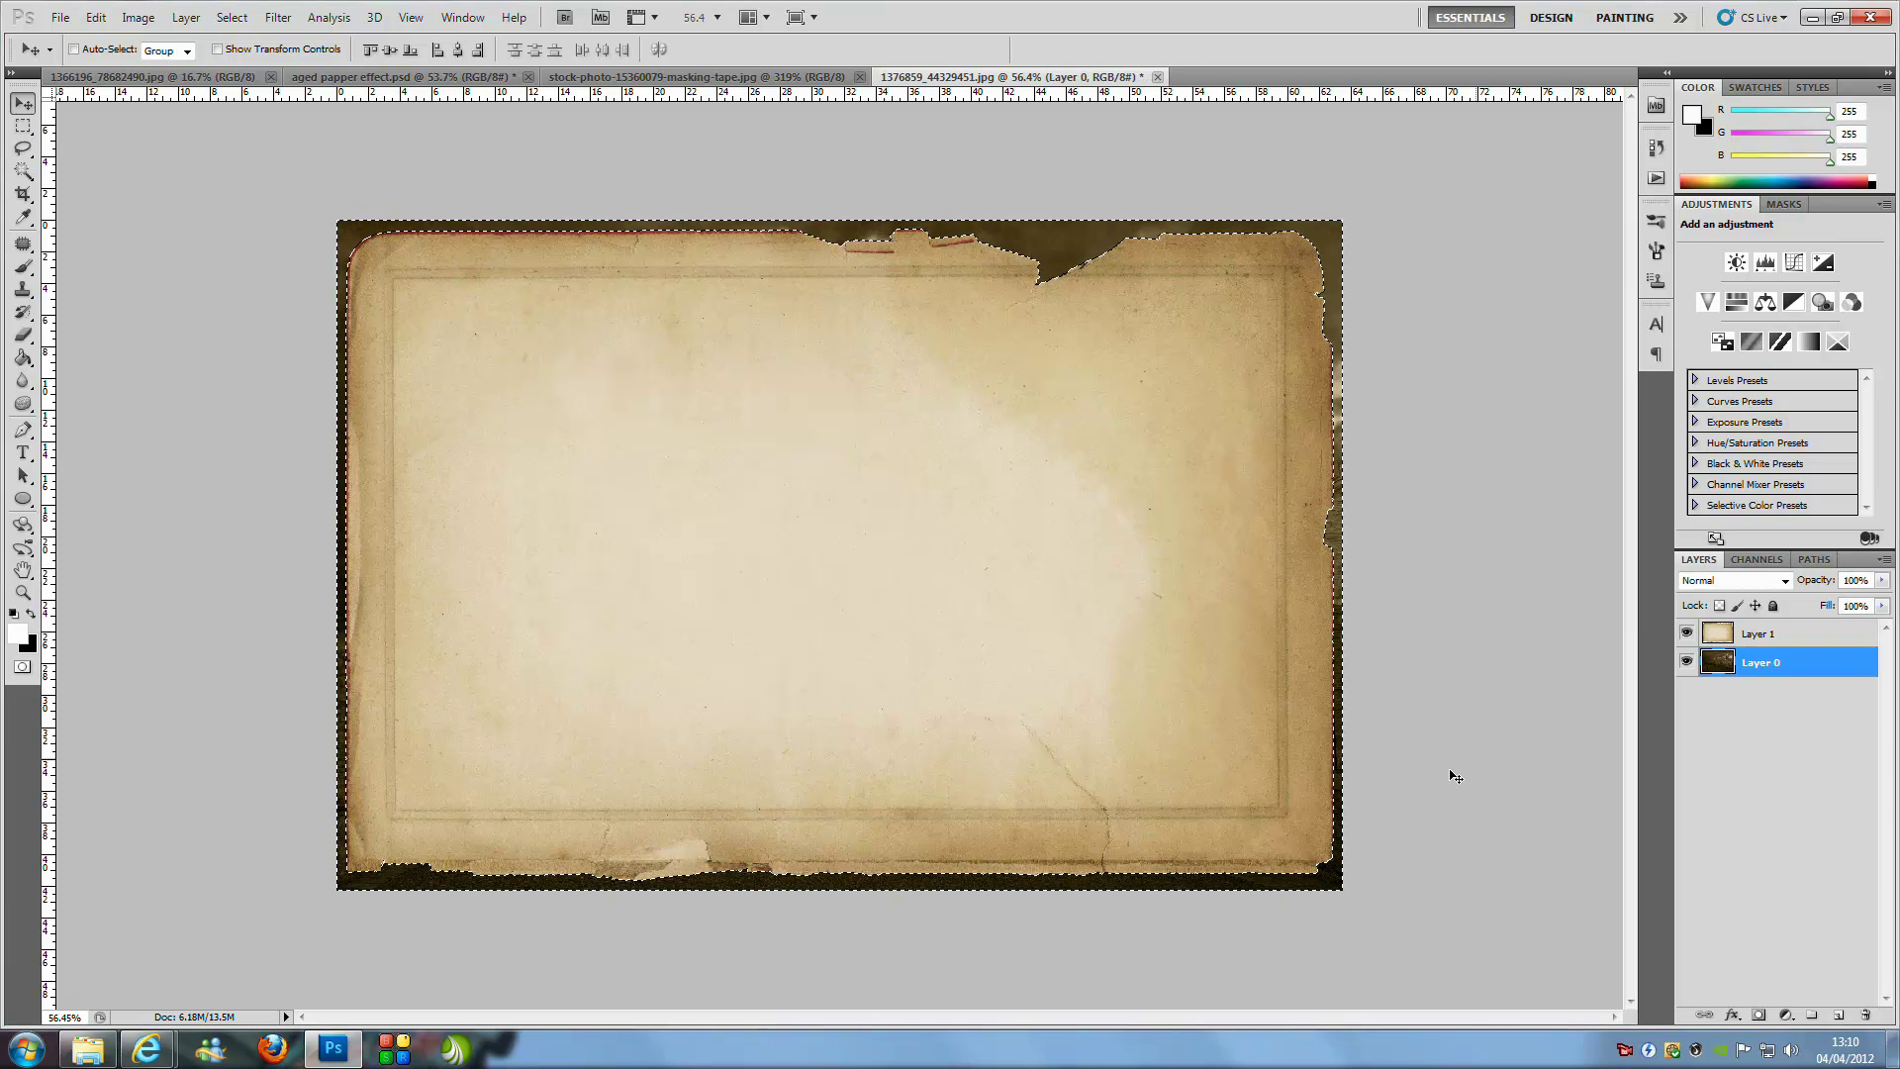
key("Delete")
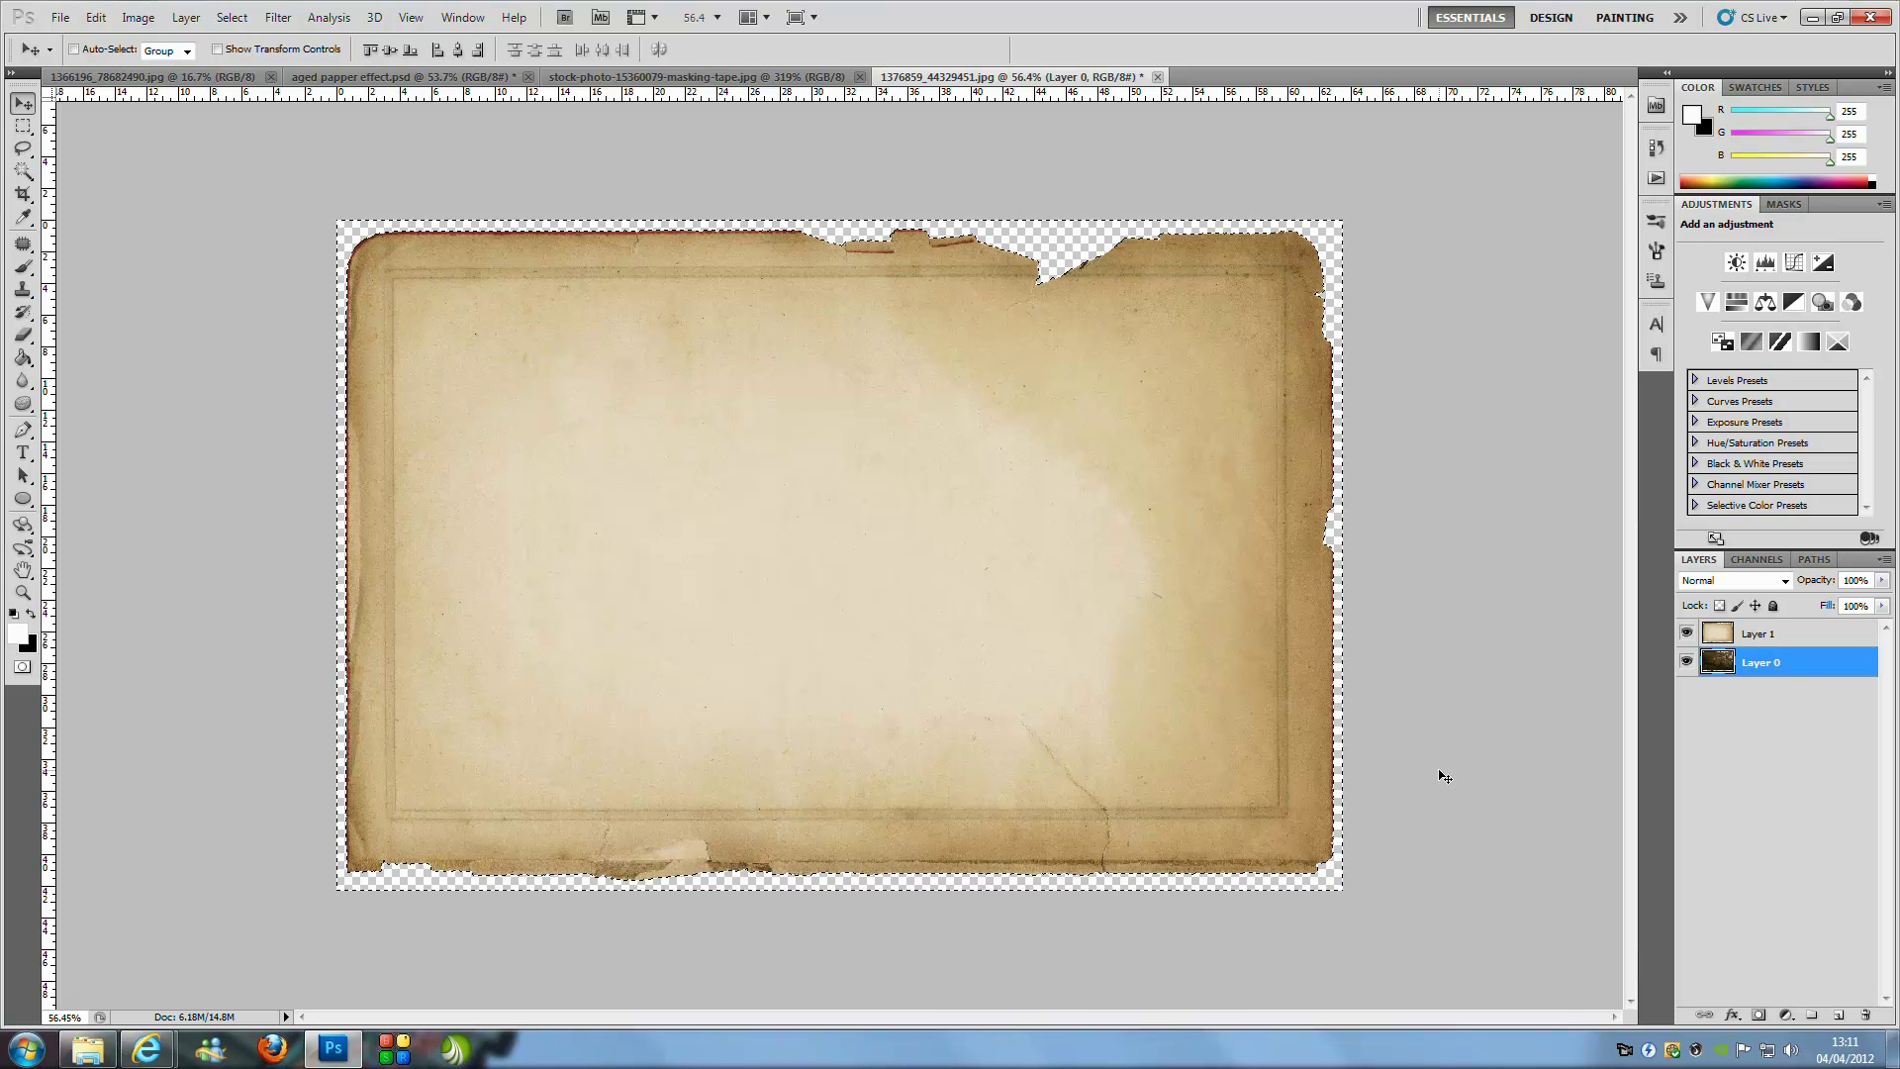
key("ctrl+d")
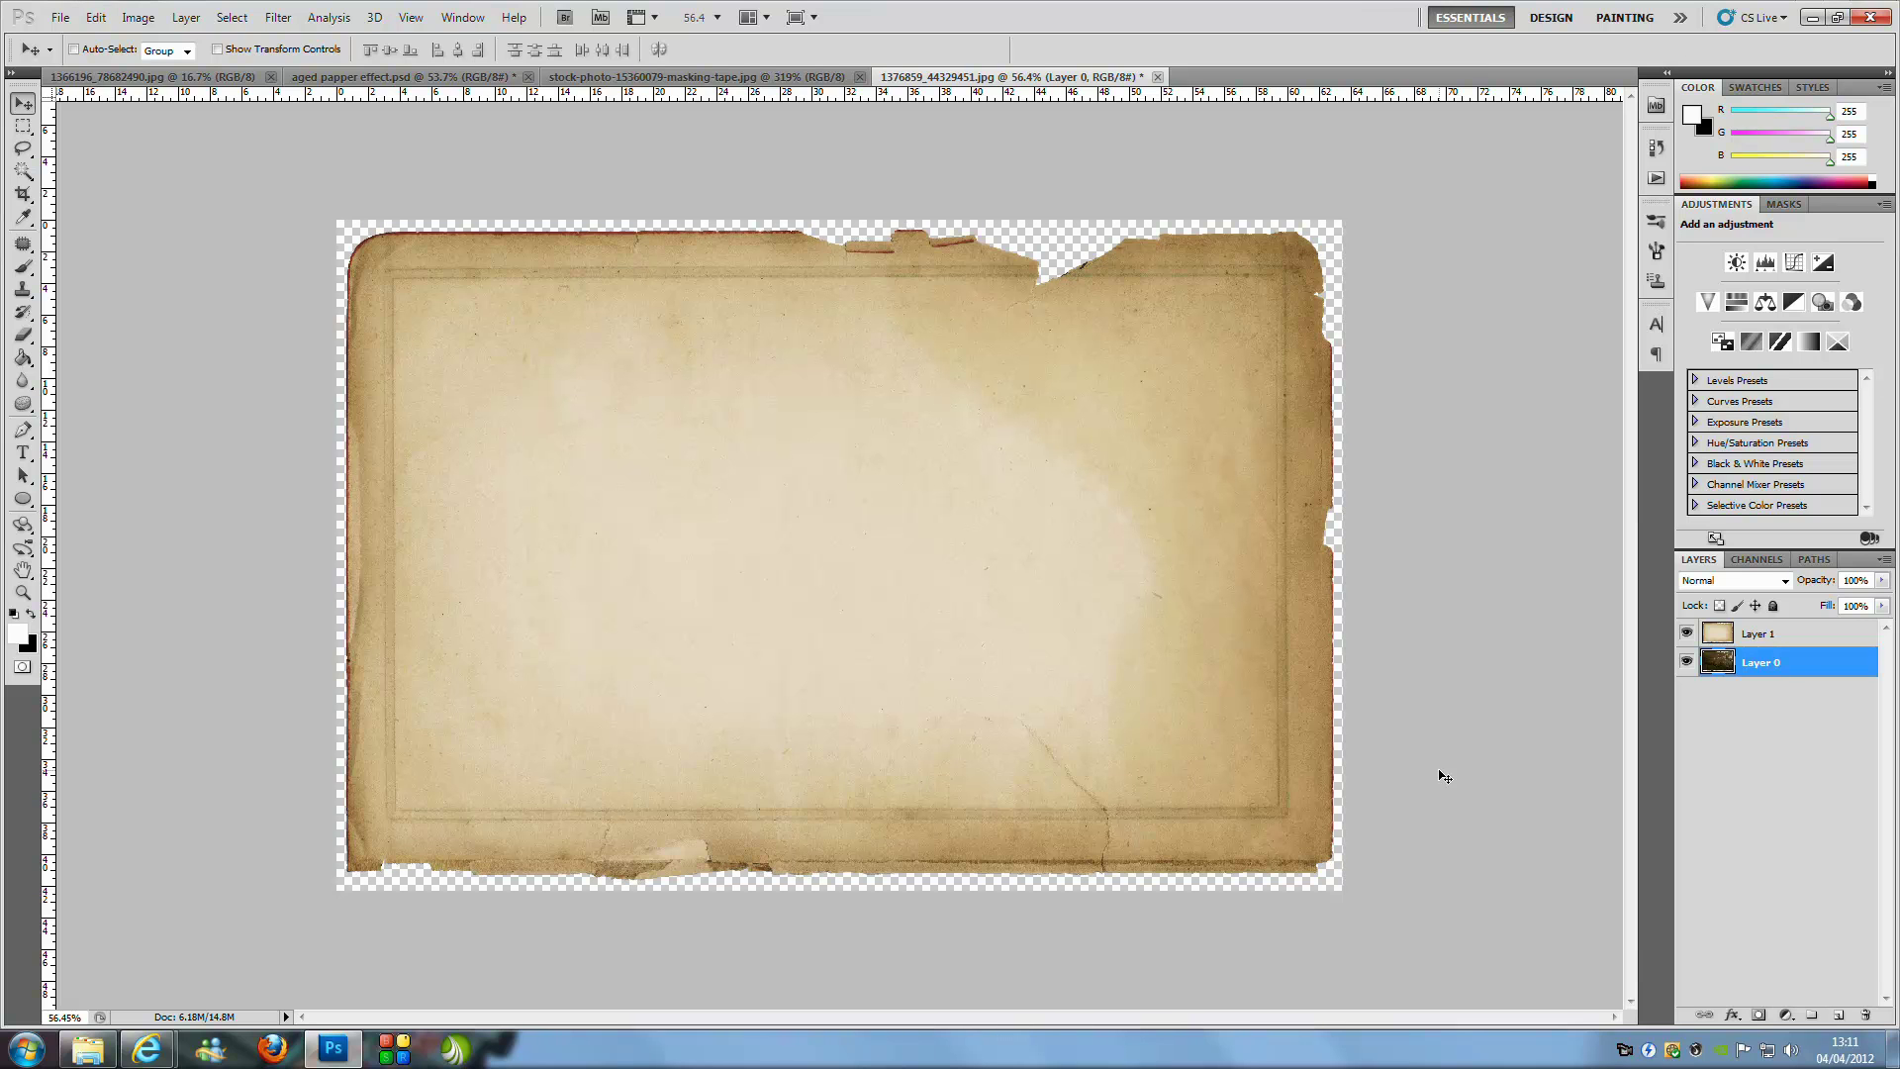
Set the blend mode of the paper texture on Layer 1 to Multiply
left_click(1817, 635)
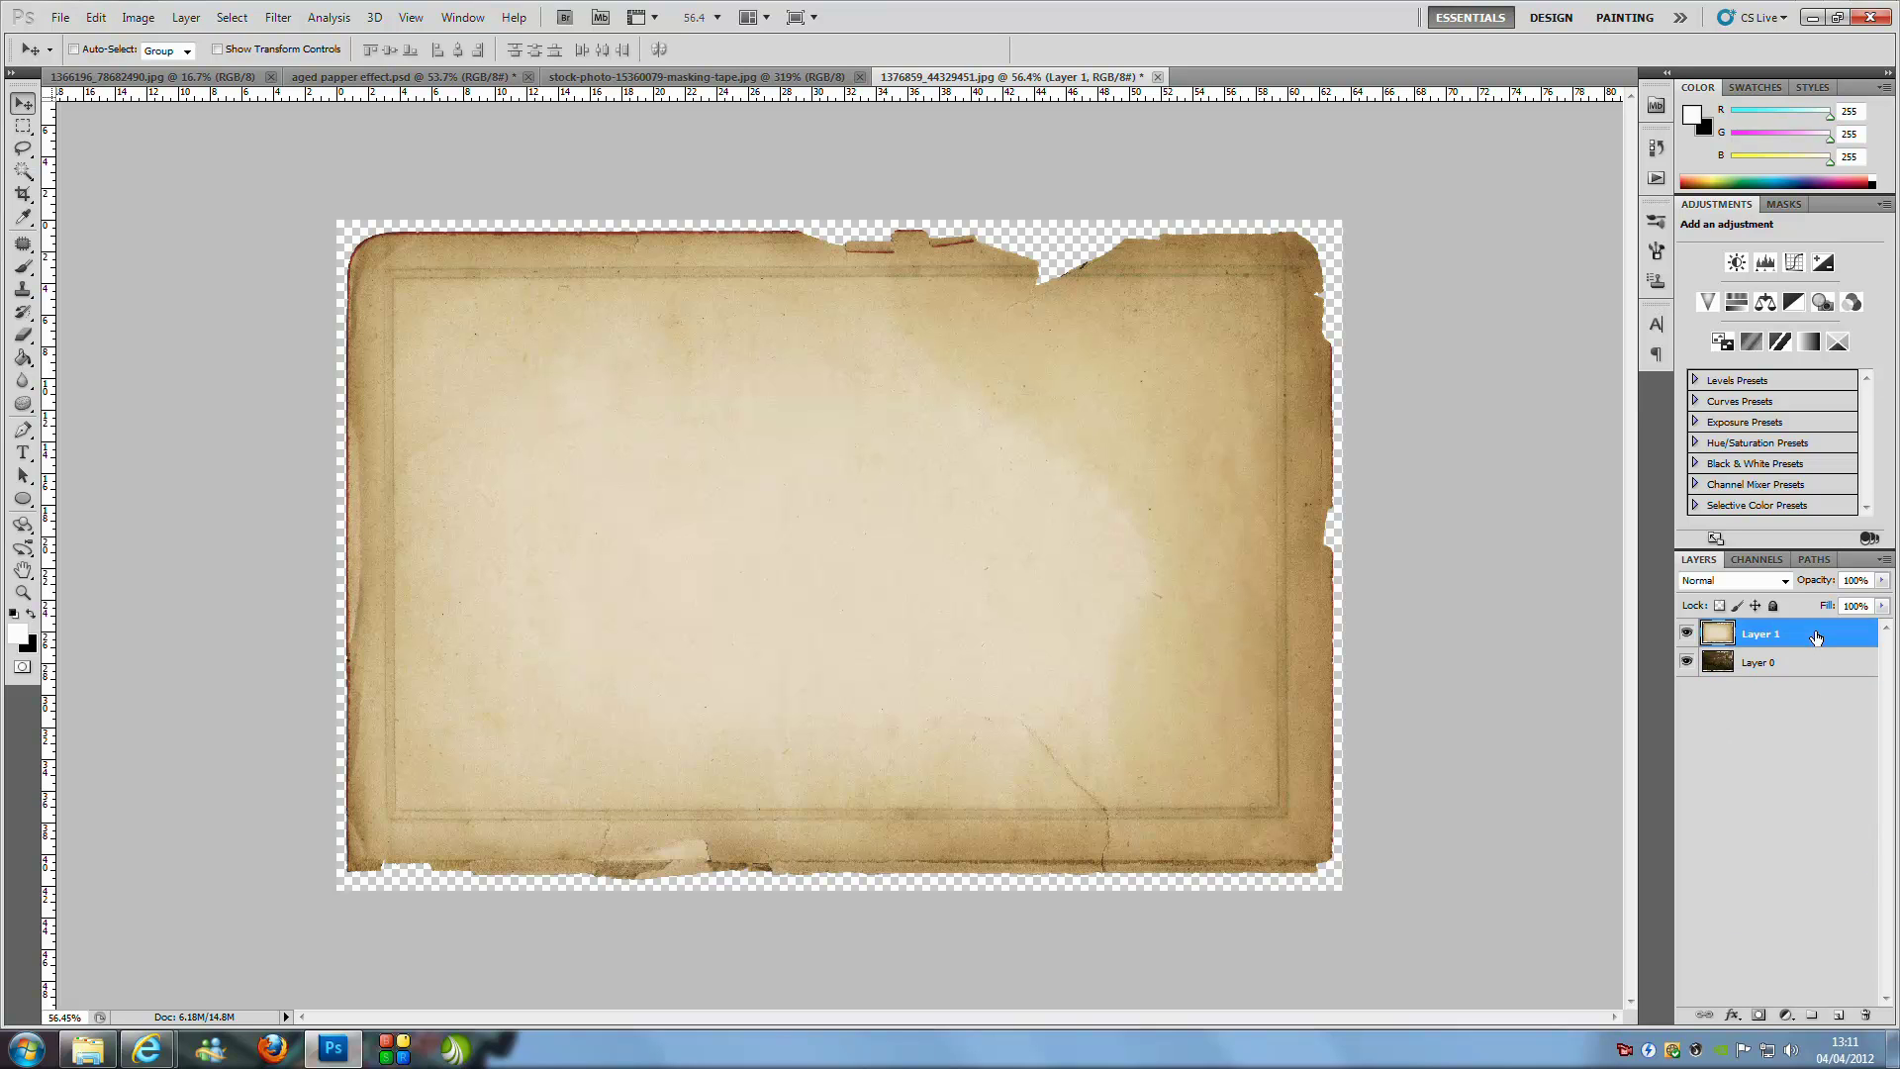
left_click(1786, 580)
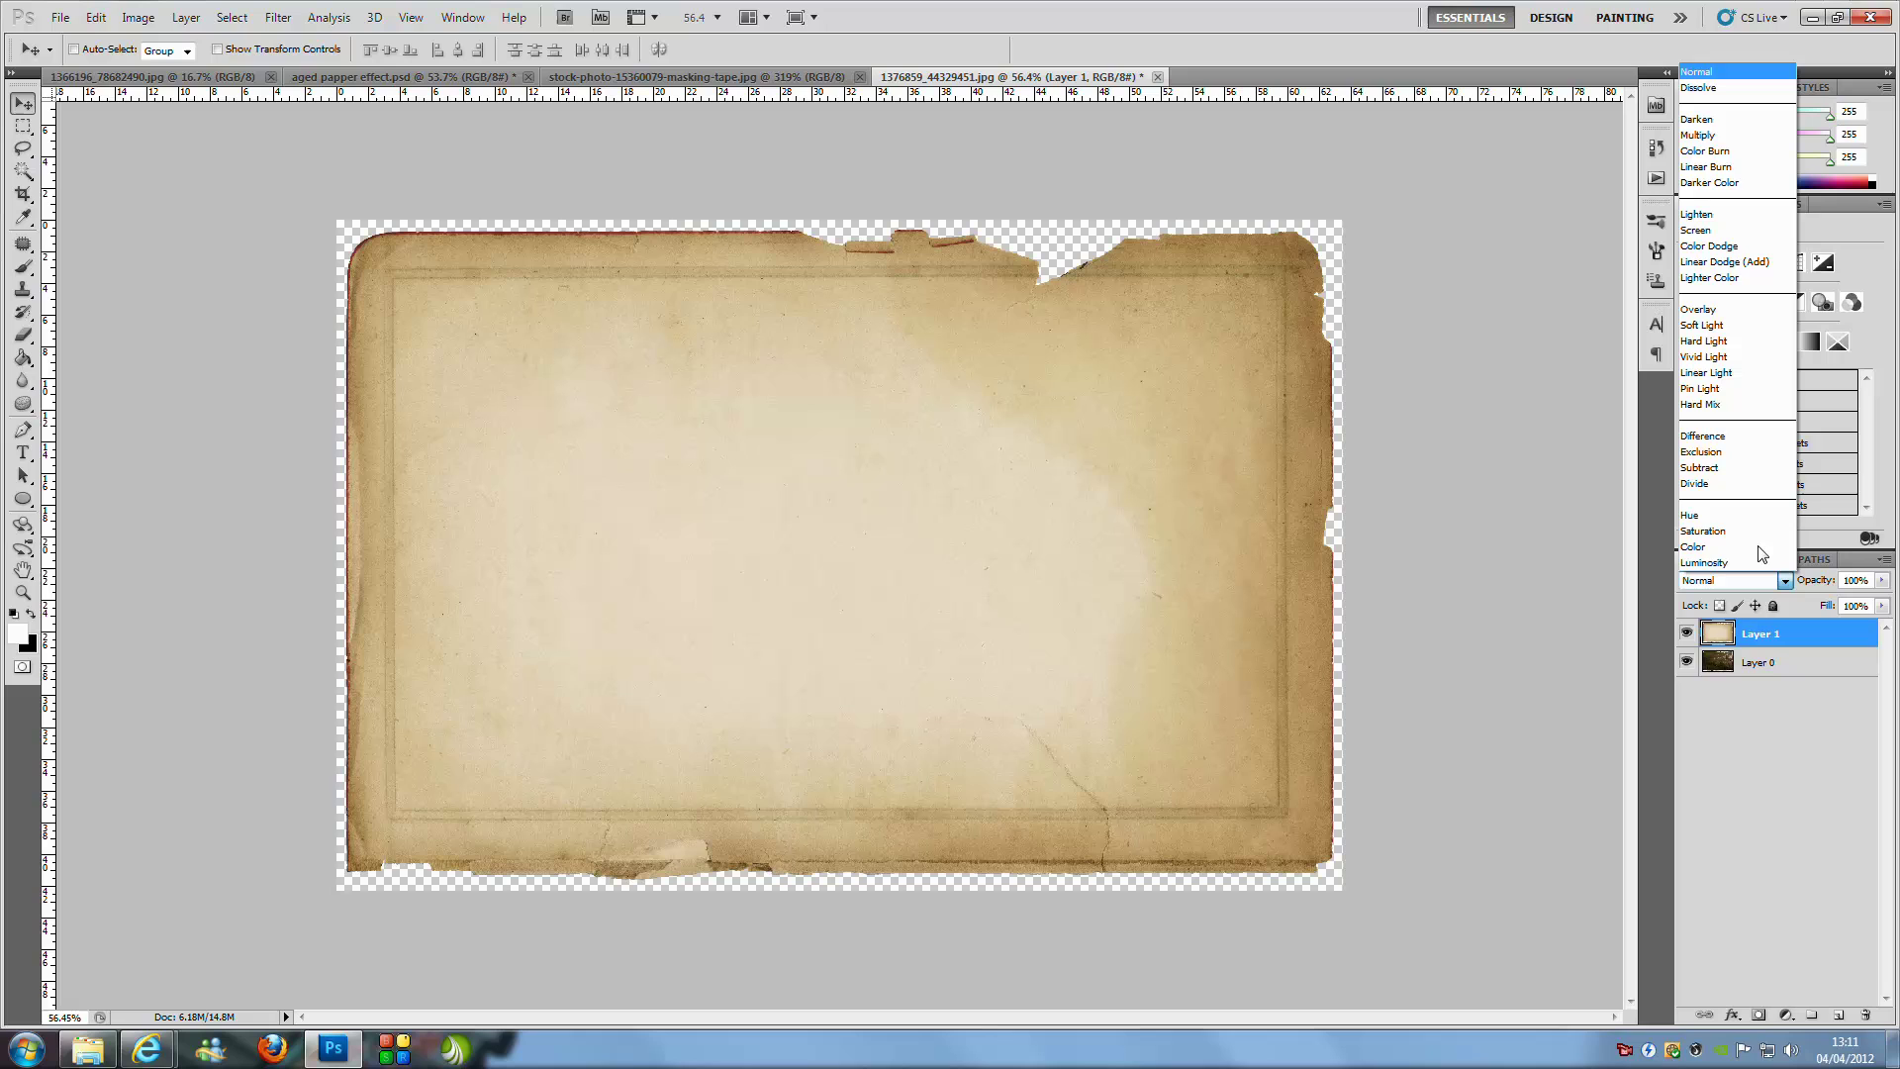
left_click(1724, 137)
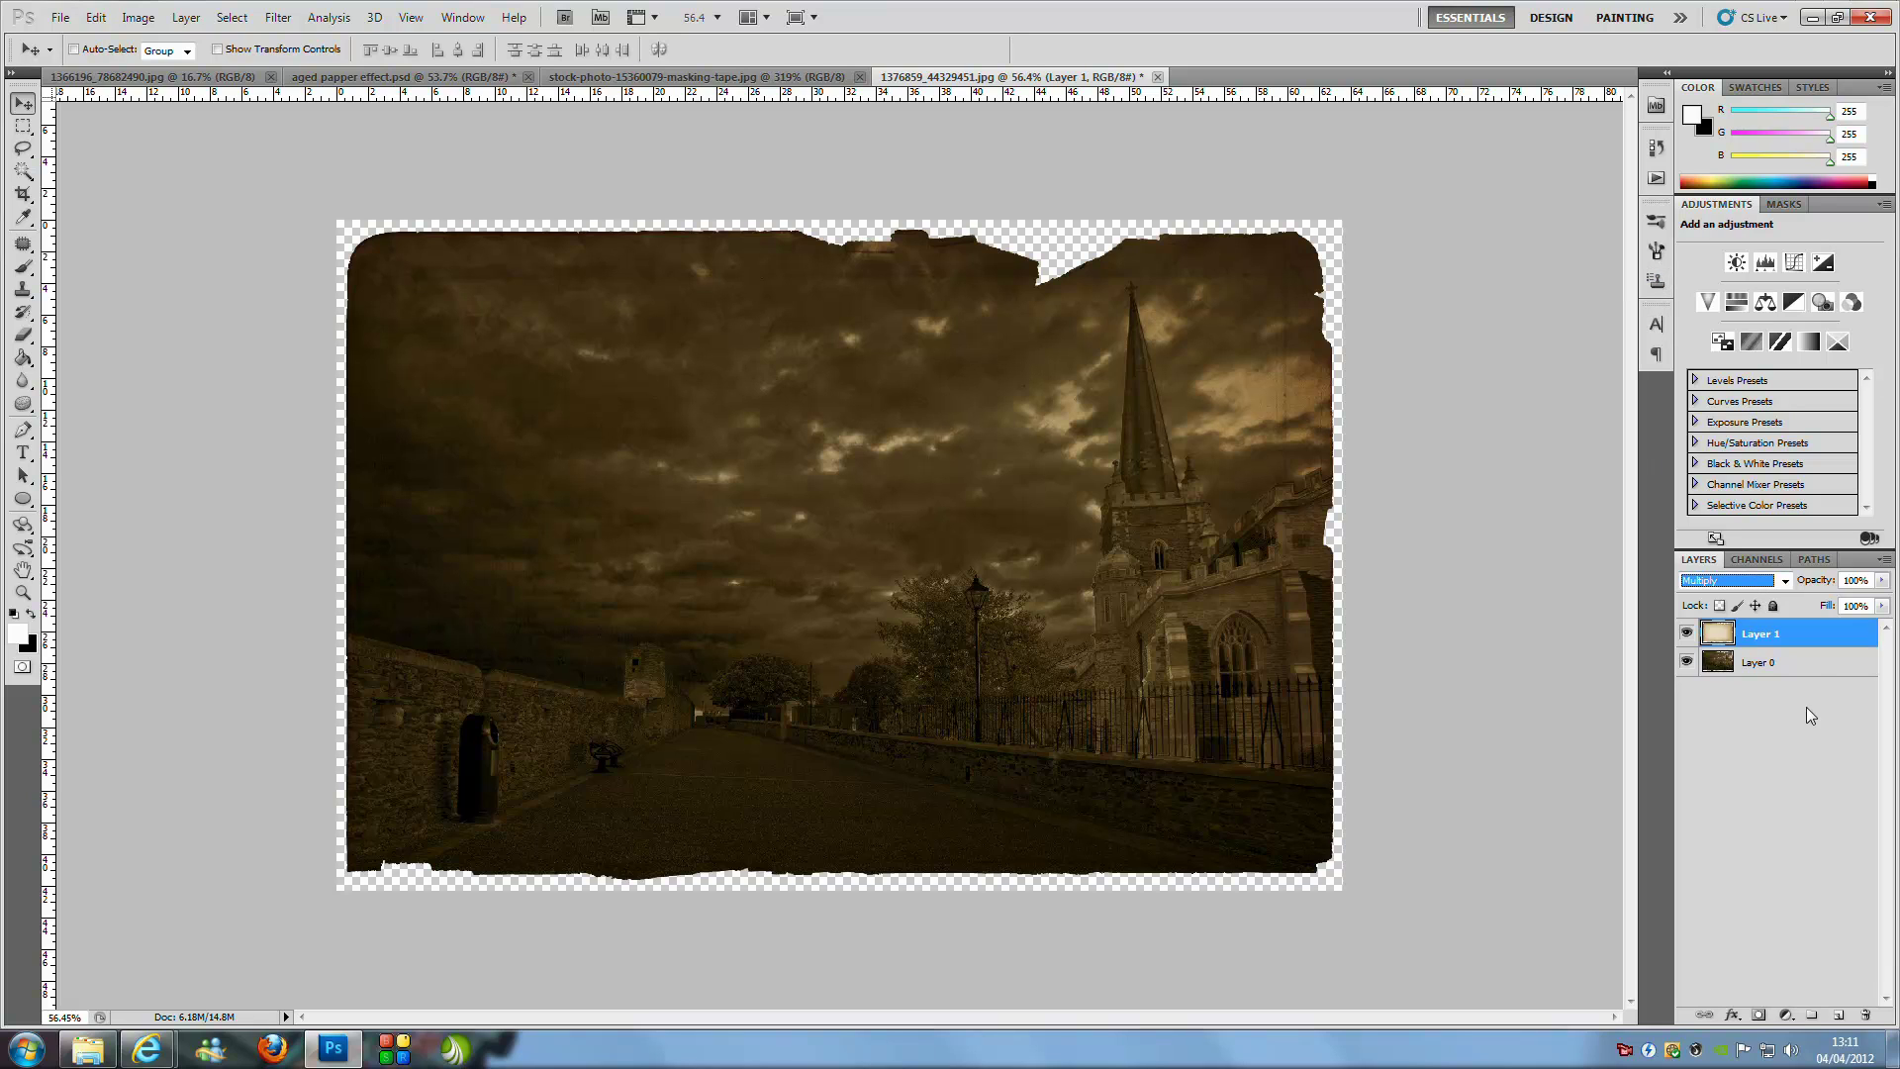
Add a Curves adjustment layer above Layer 0 and raise the RGB curve to brighten the photo, with one point at input 161, output 175
left_click(1814, 672)
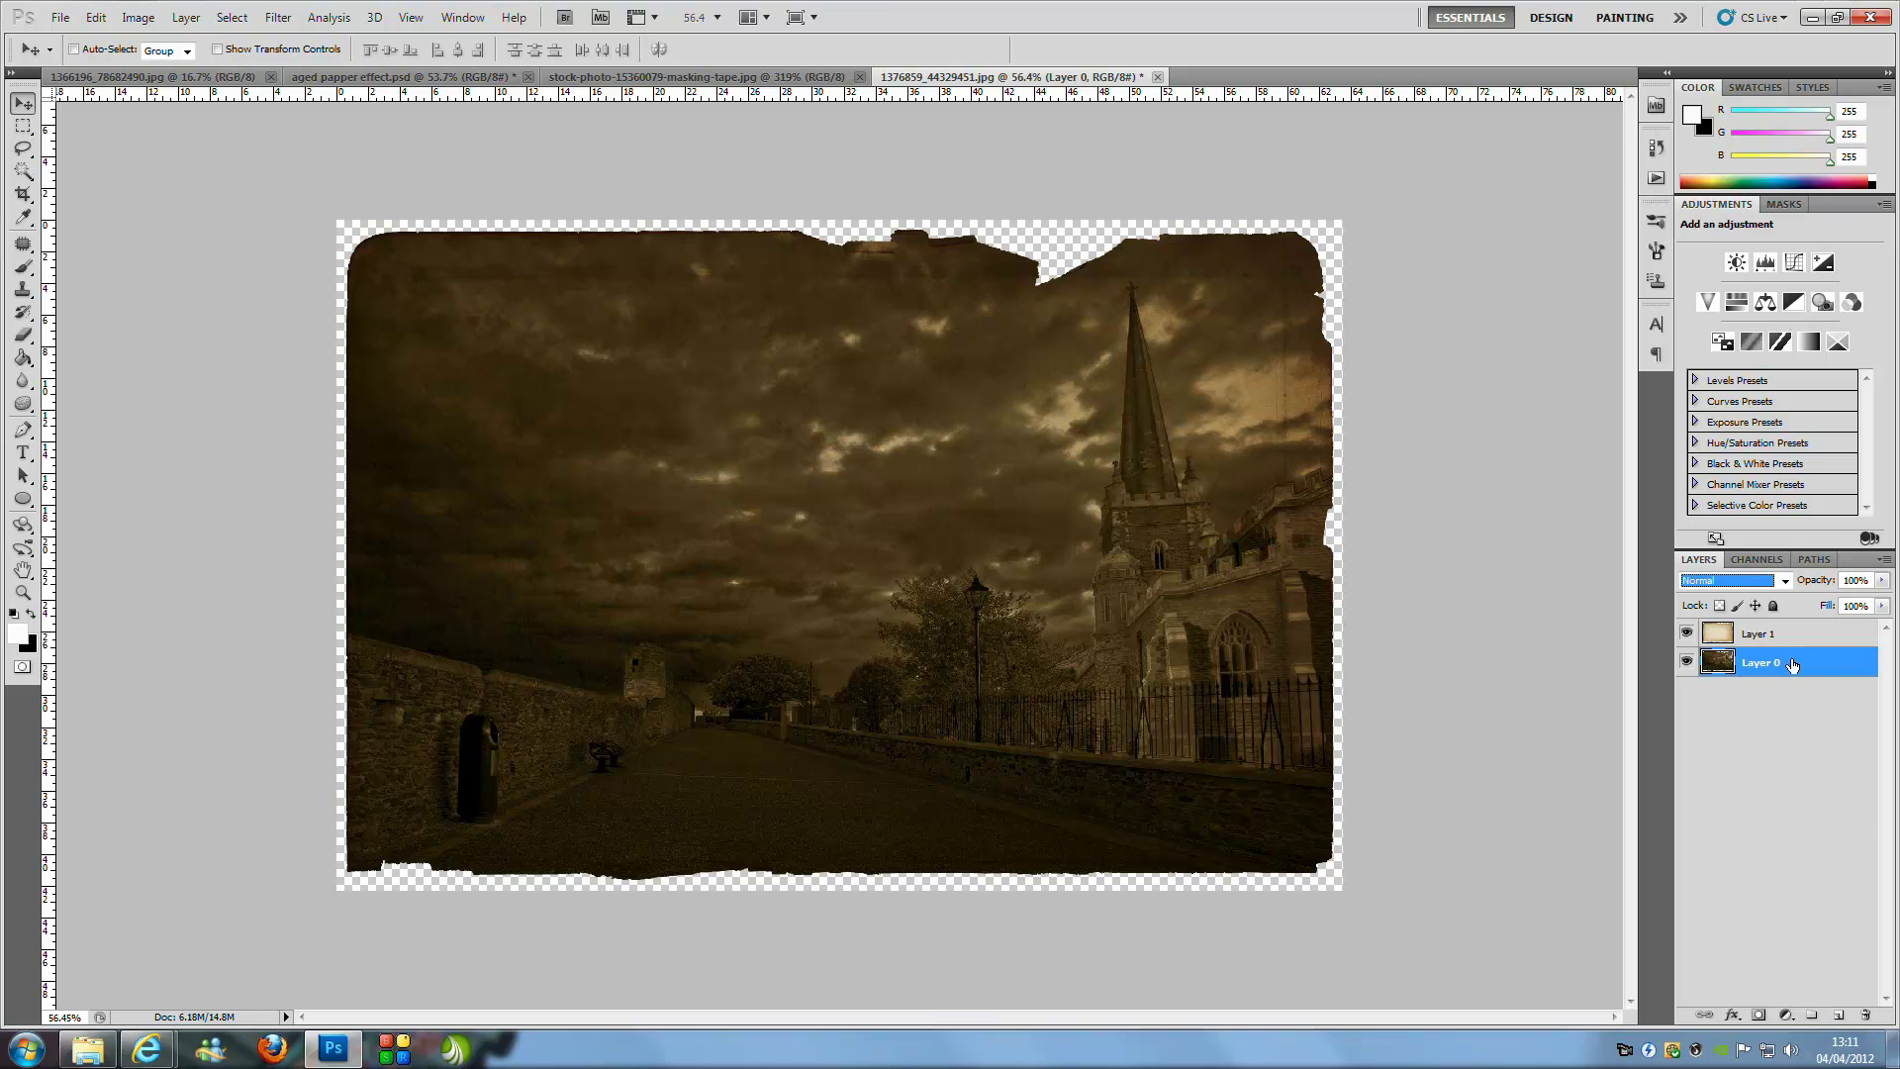
left_click(1787, 1015)
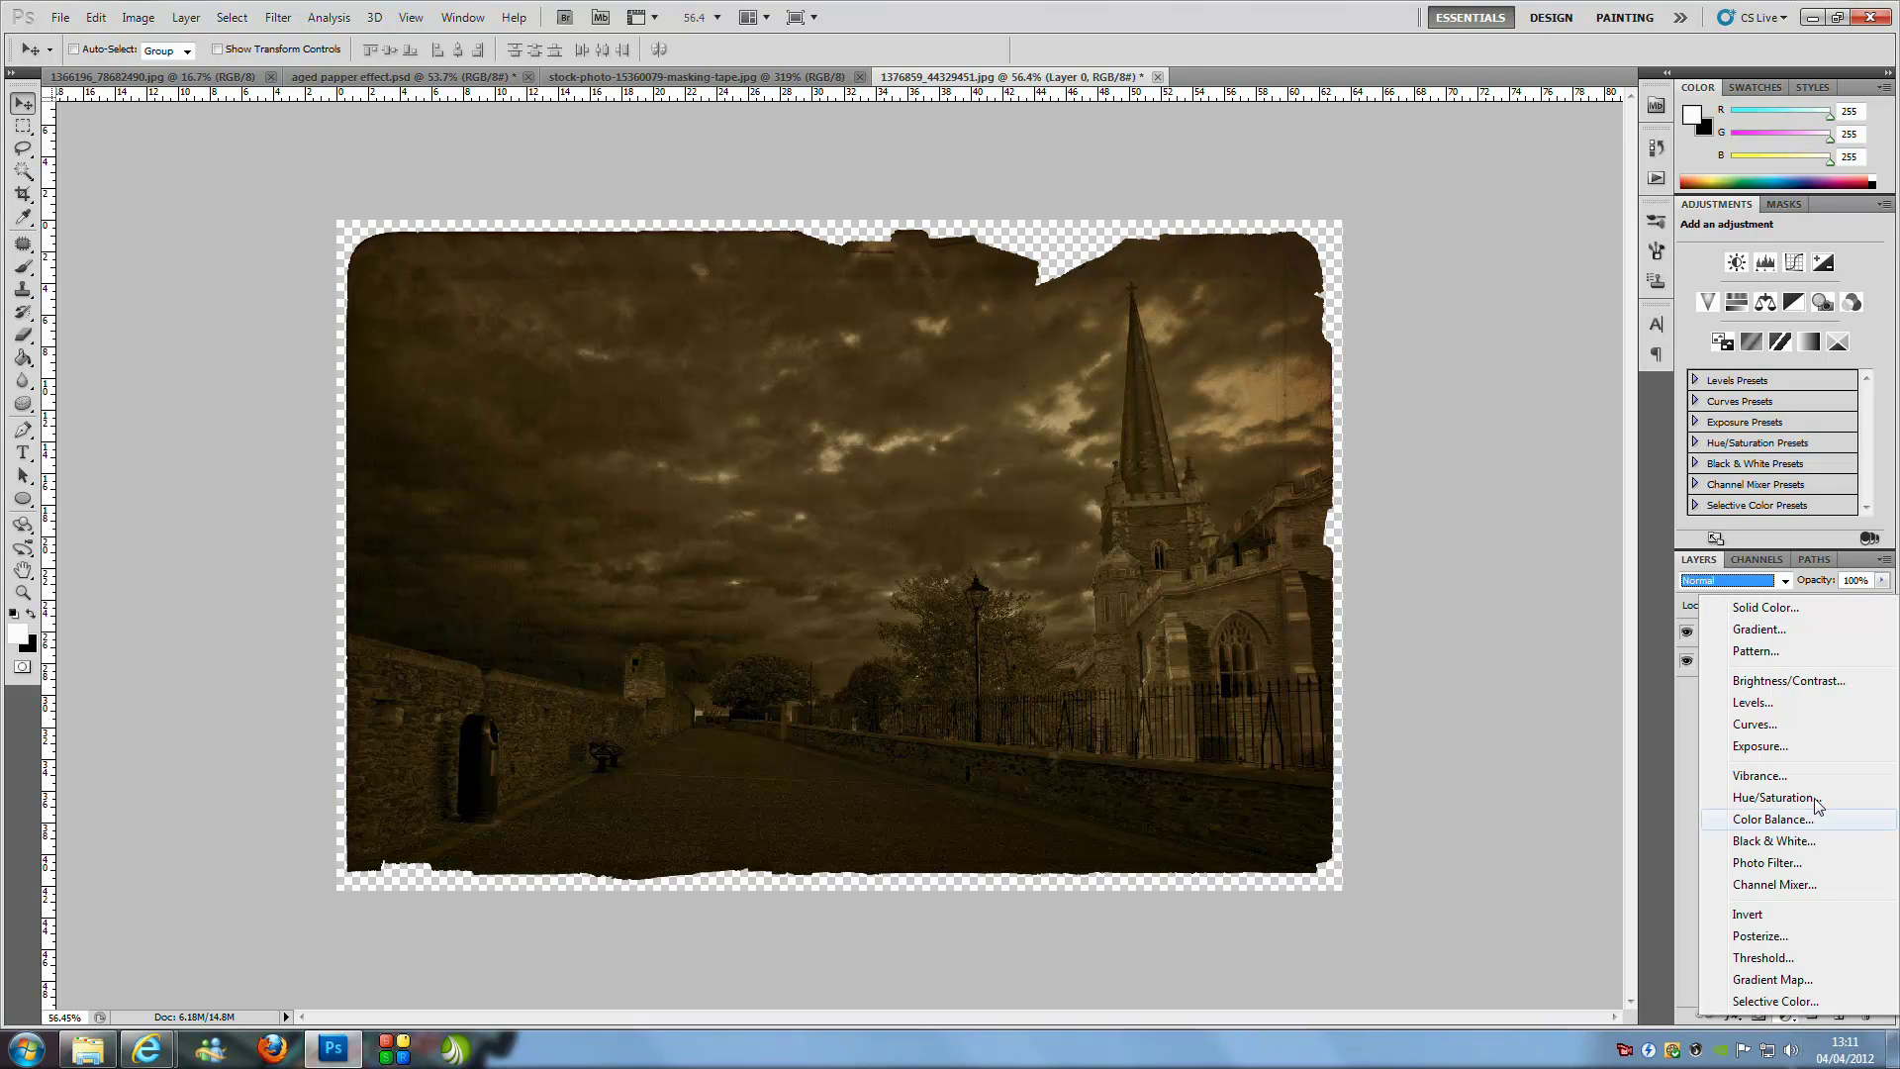
left_click(1786, 734)
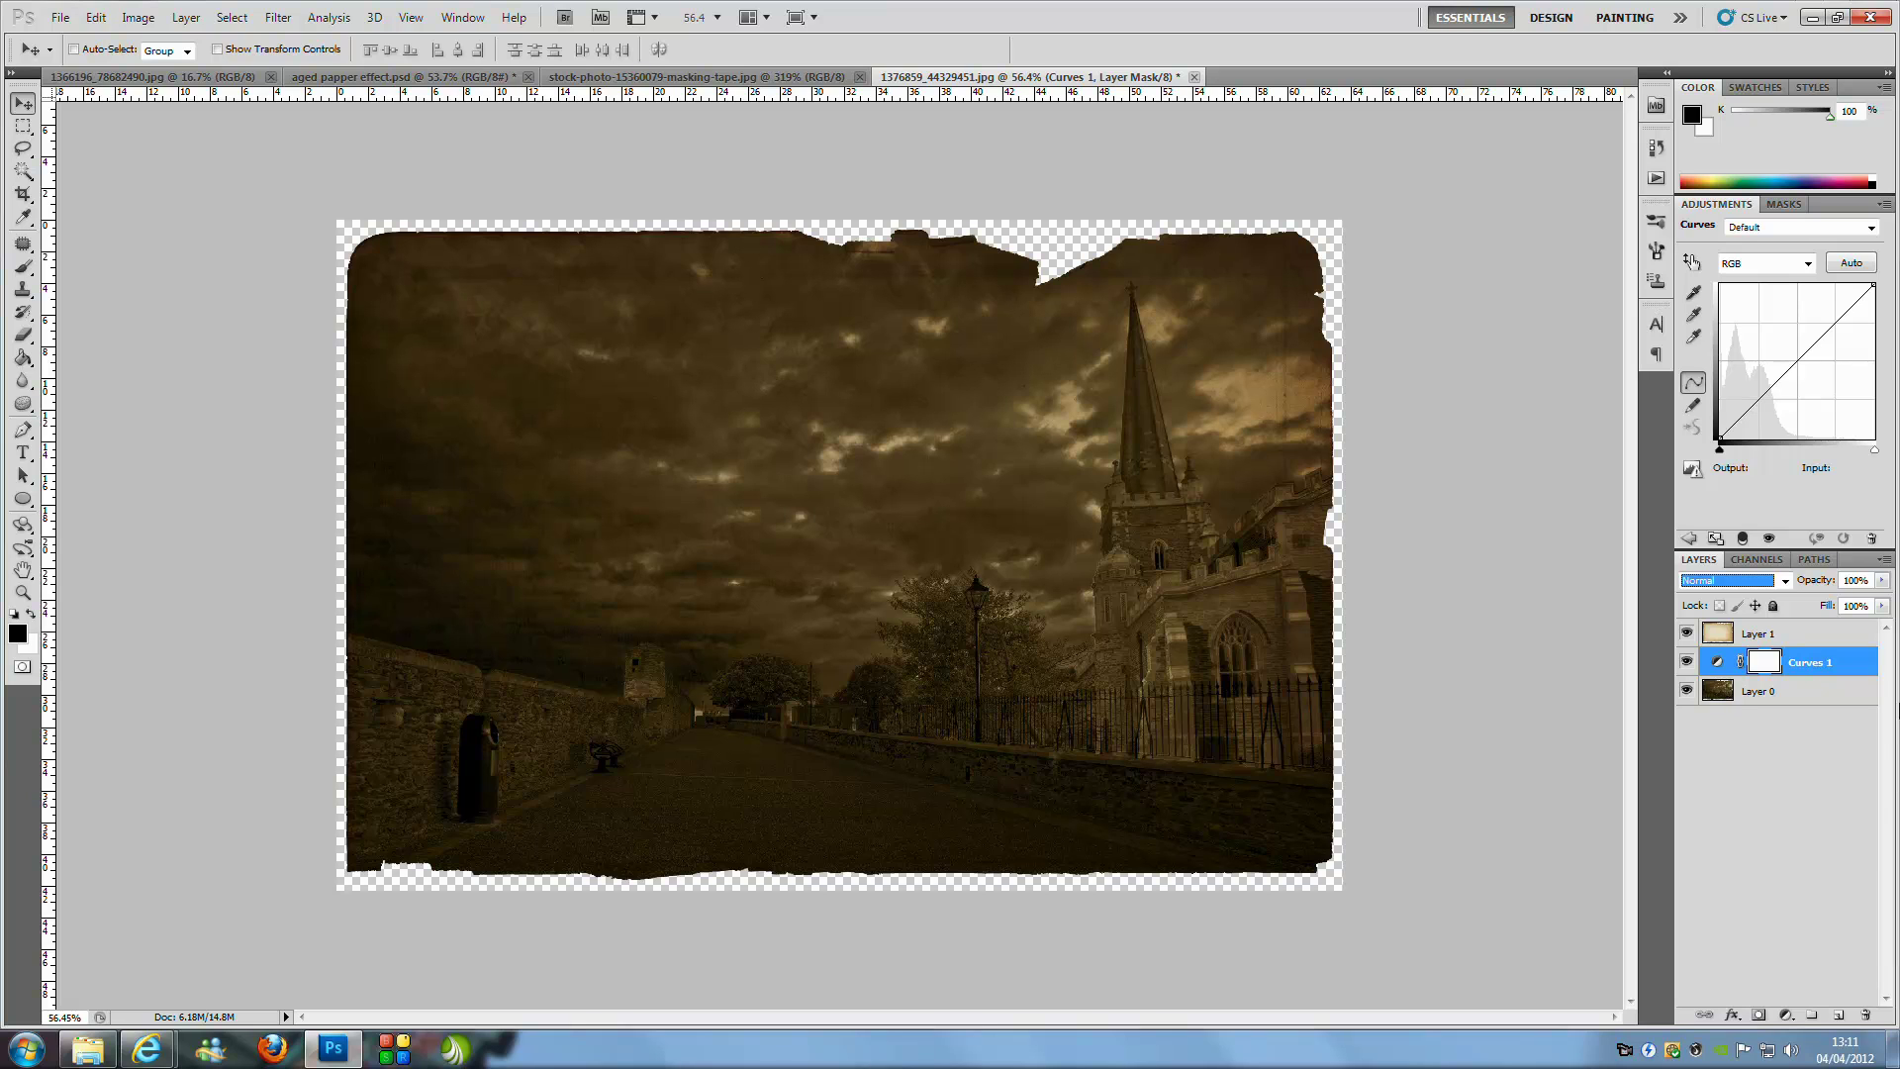
left_click(1780, 372)
left_click_drag(1780, 372, 1817, 332)
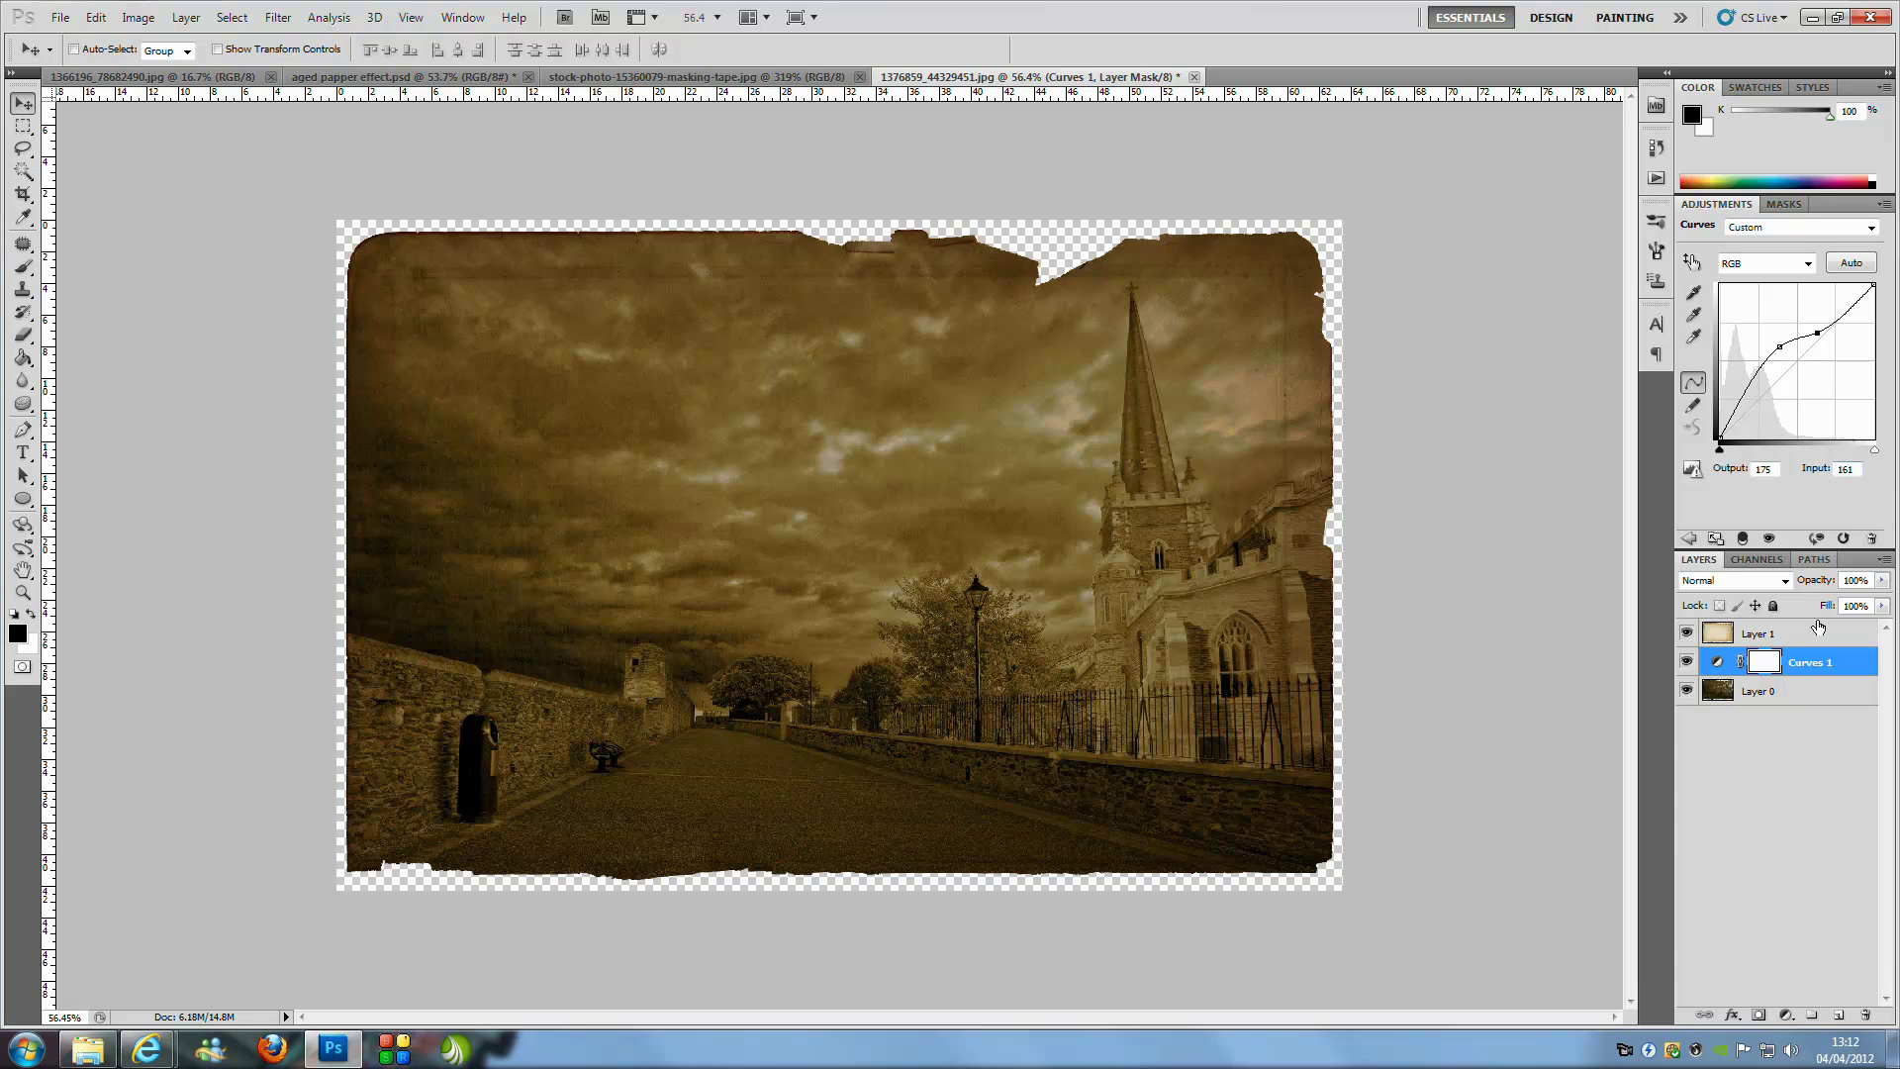
Create a new layer, fill it with white using the Paint Bucket, and place it beneath Layer 0 as the backdrop
left_click(1802, 698)
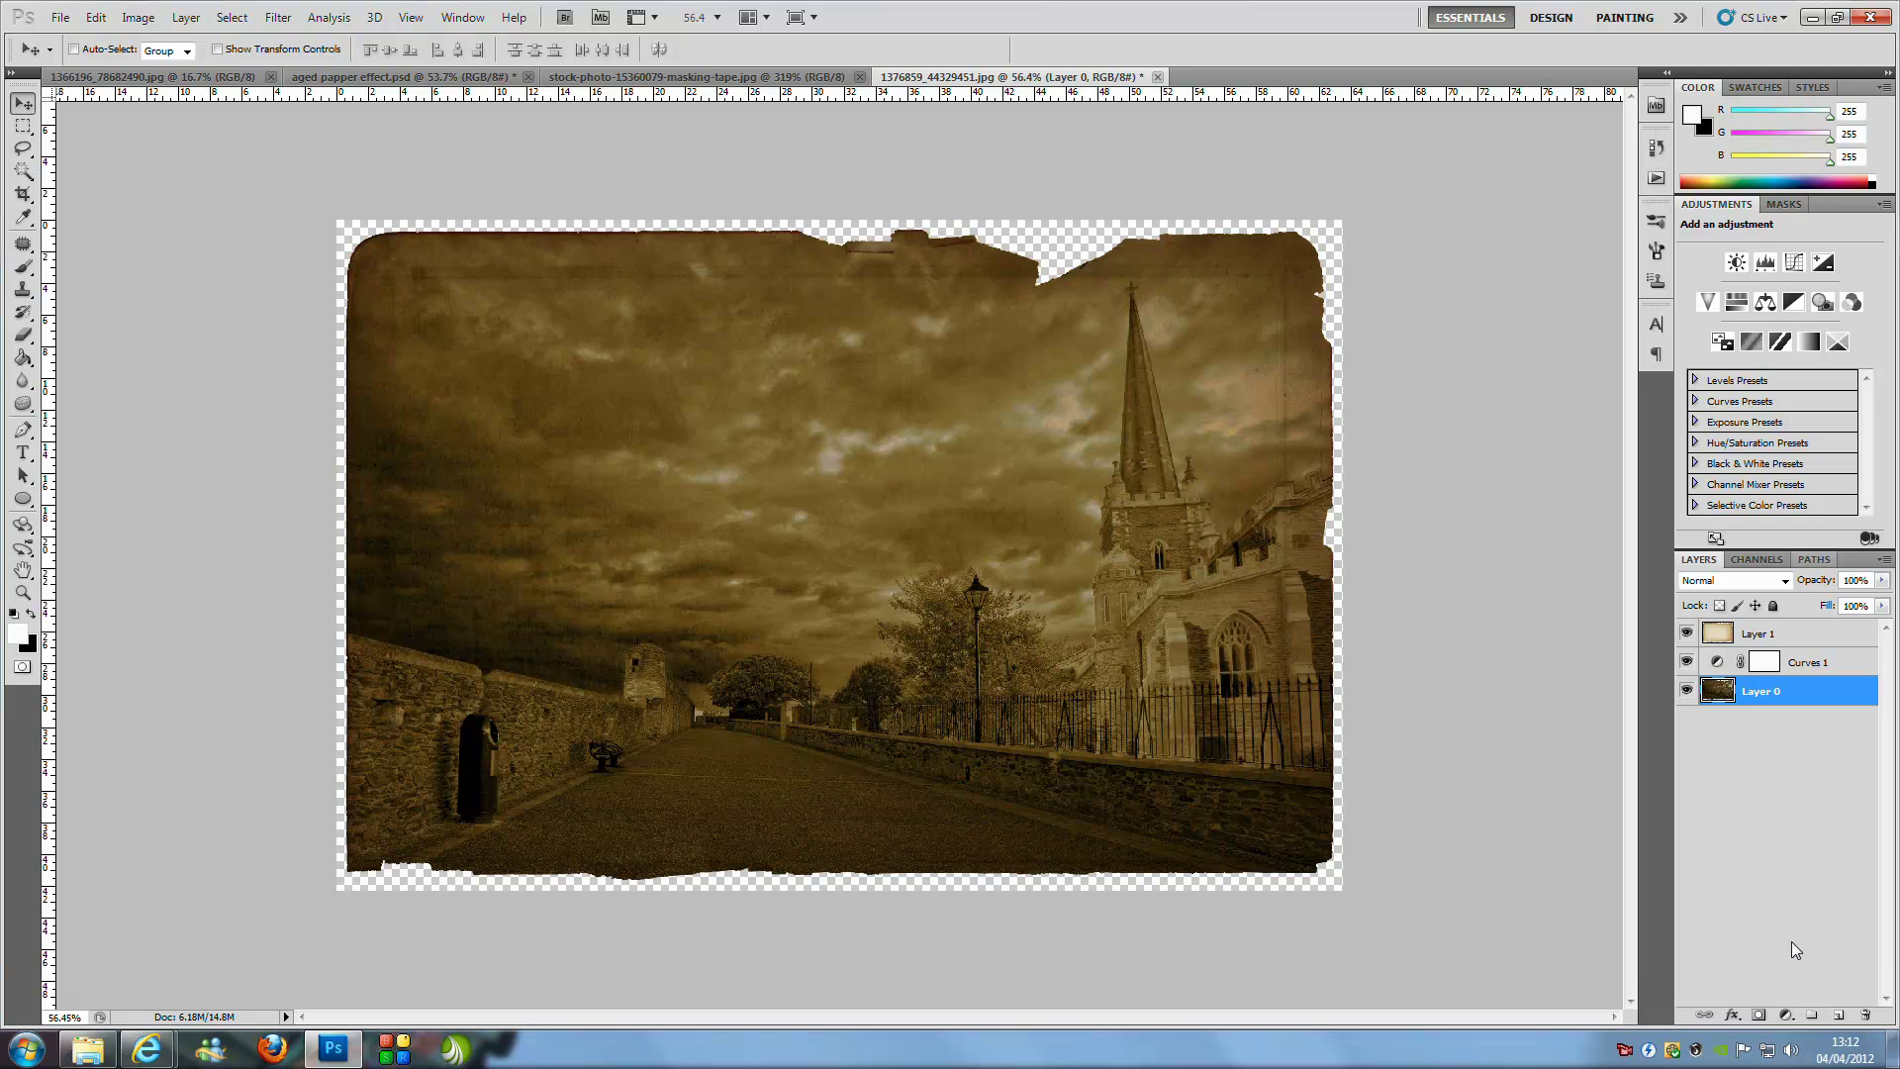
left_click(1840, 1017)
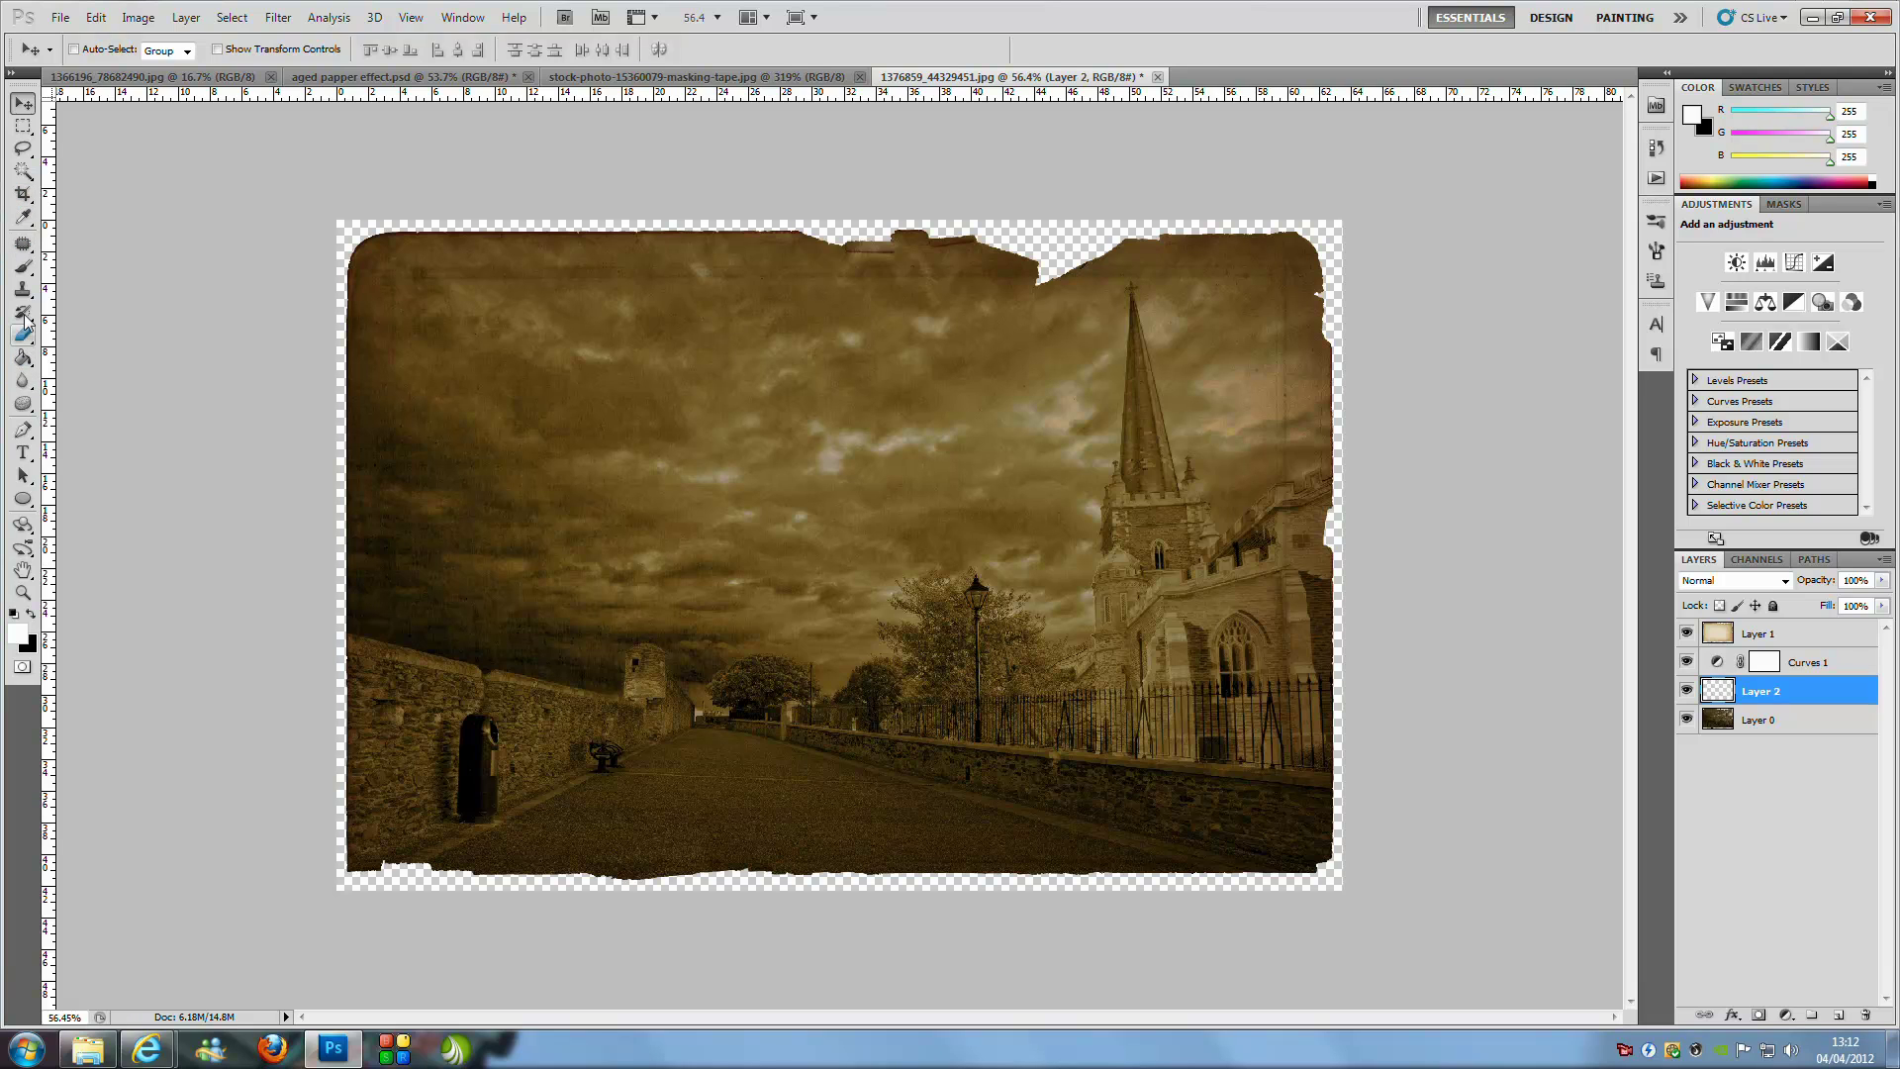
left_click(22, 358)
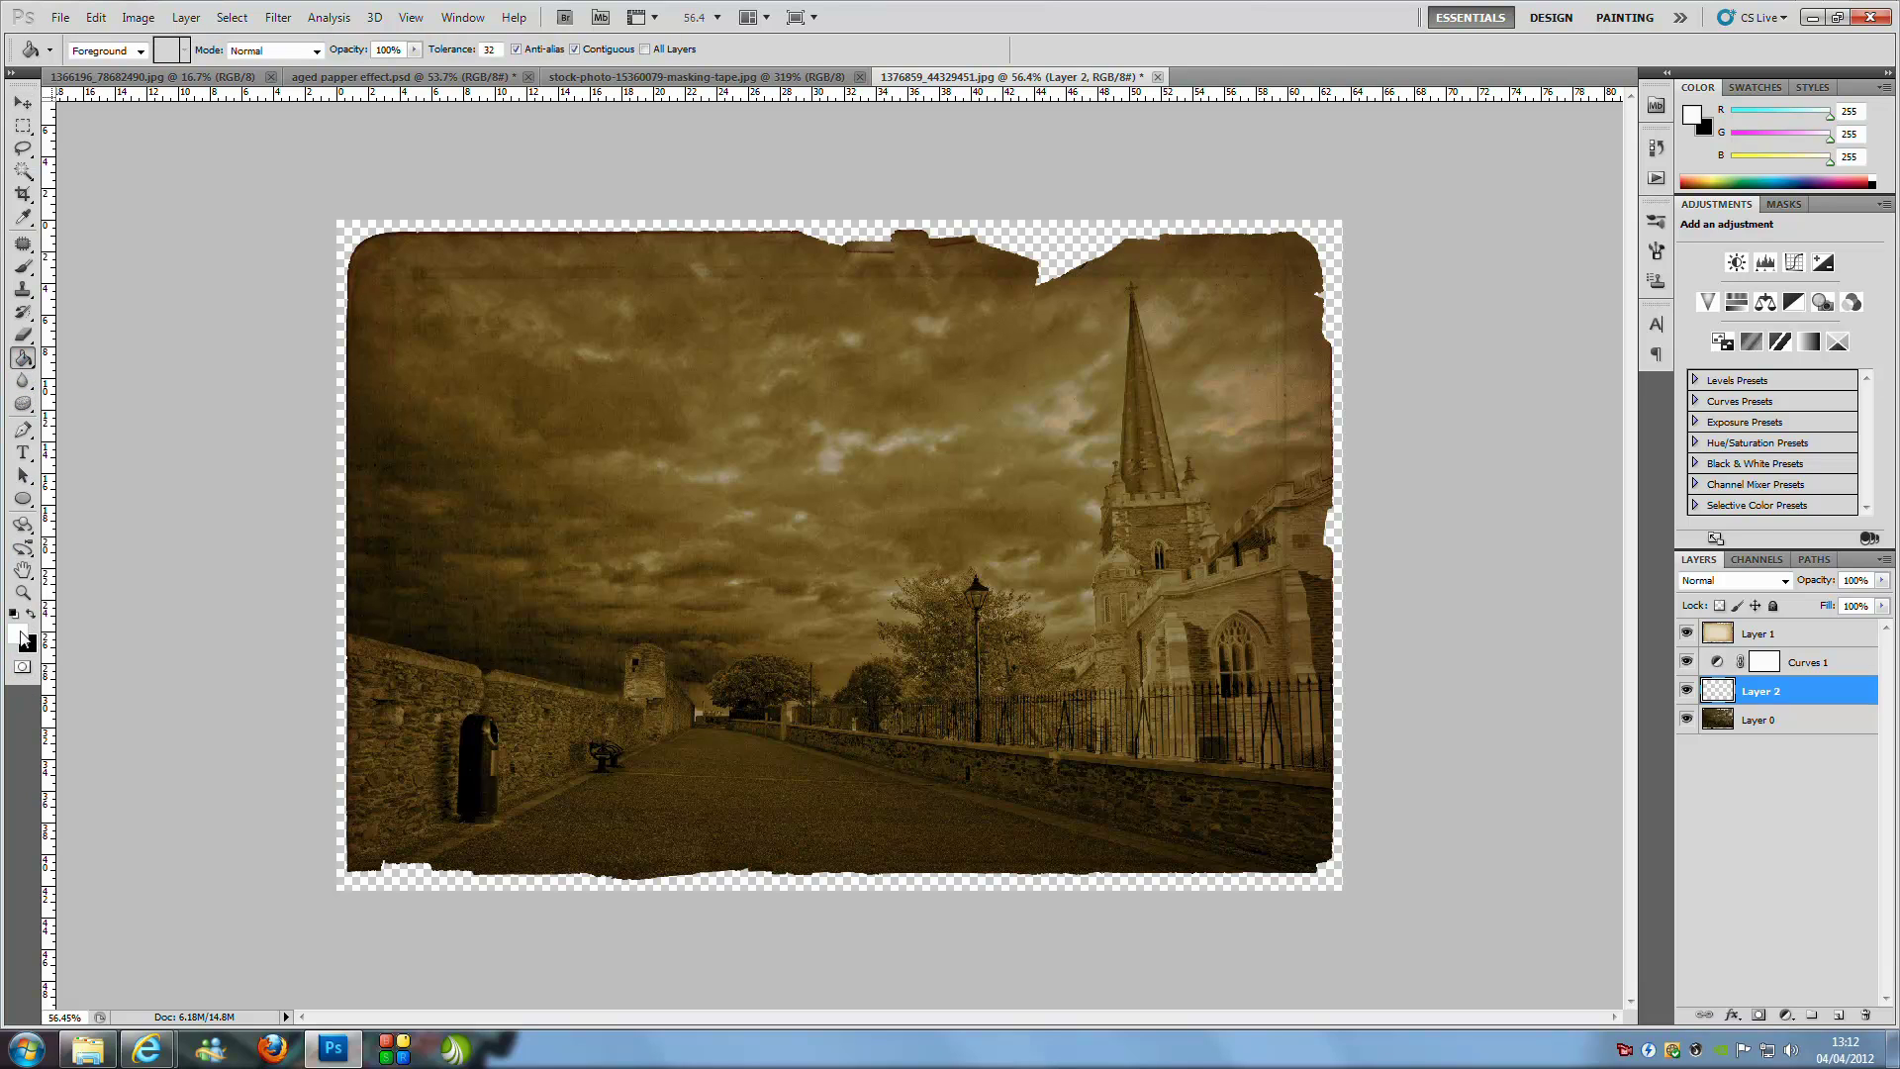
left_click(346, 224)
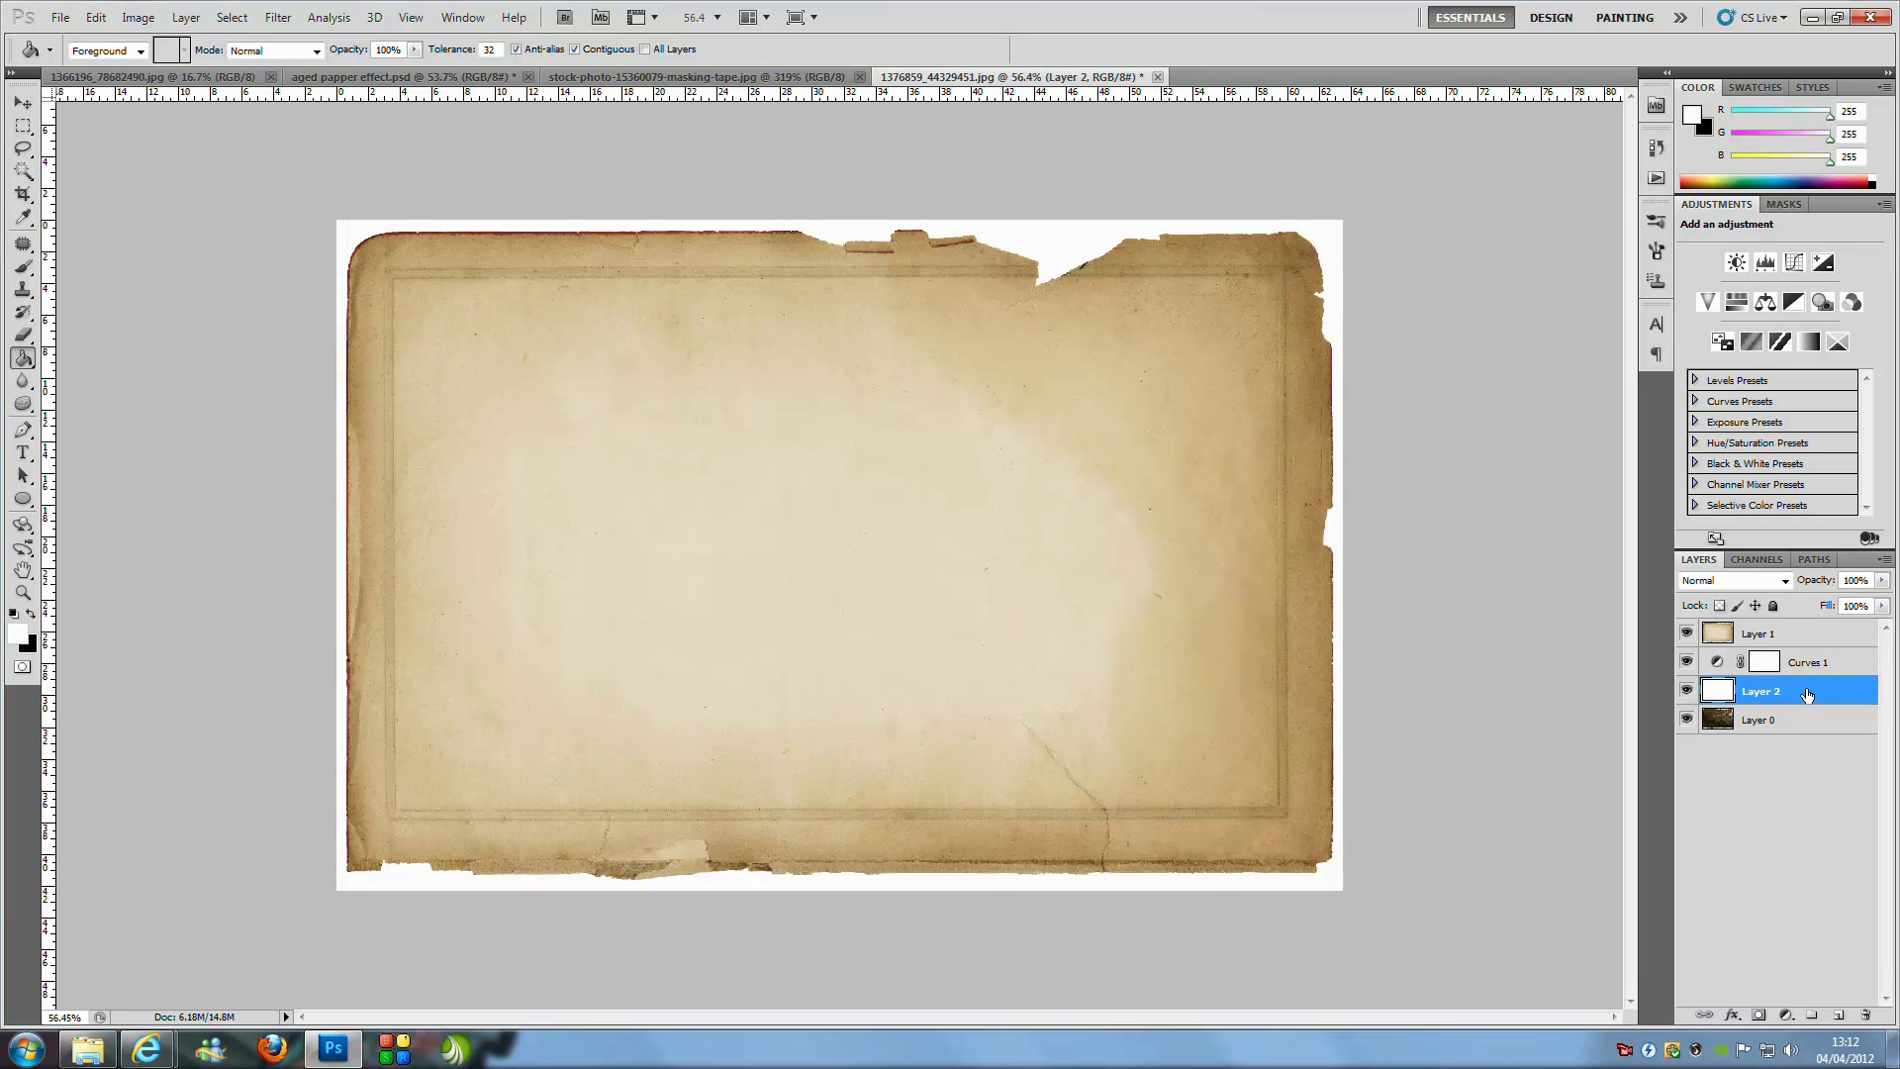
left_click_drag(1809, 693, 1796, 740)
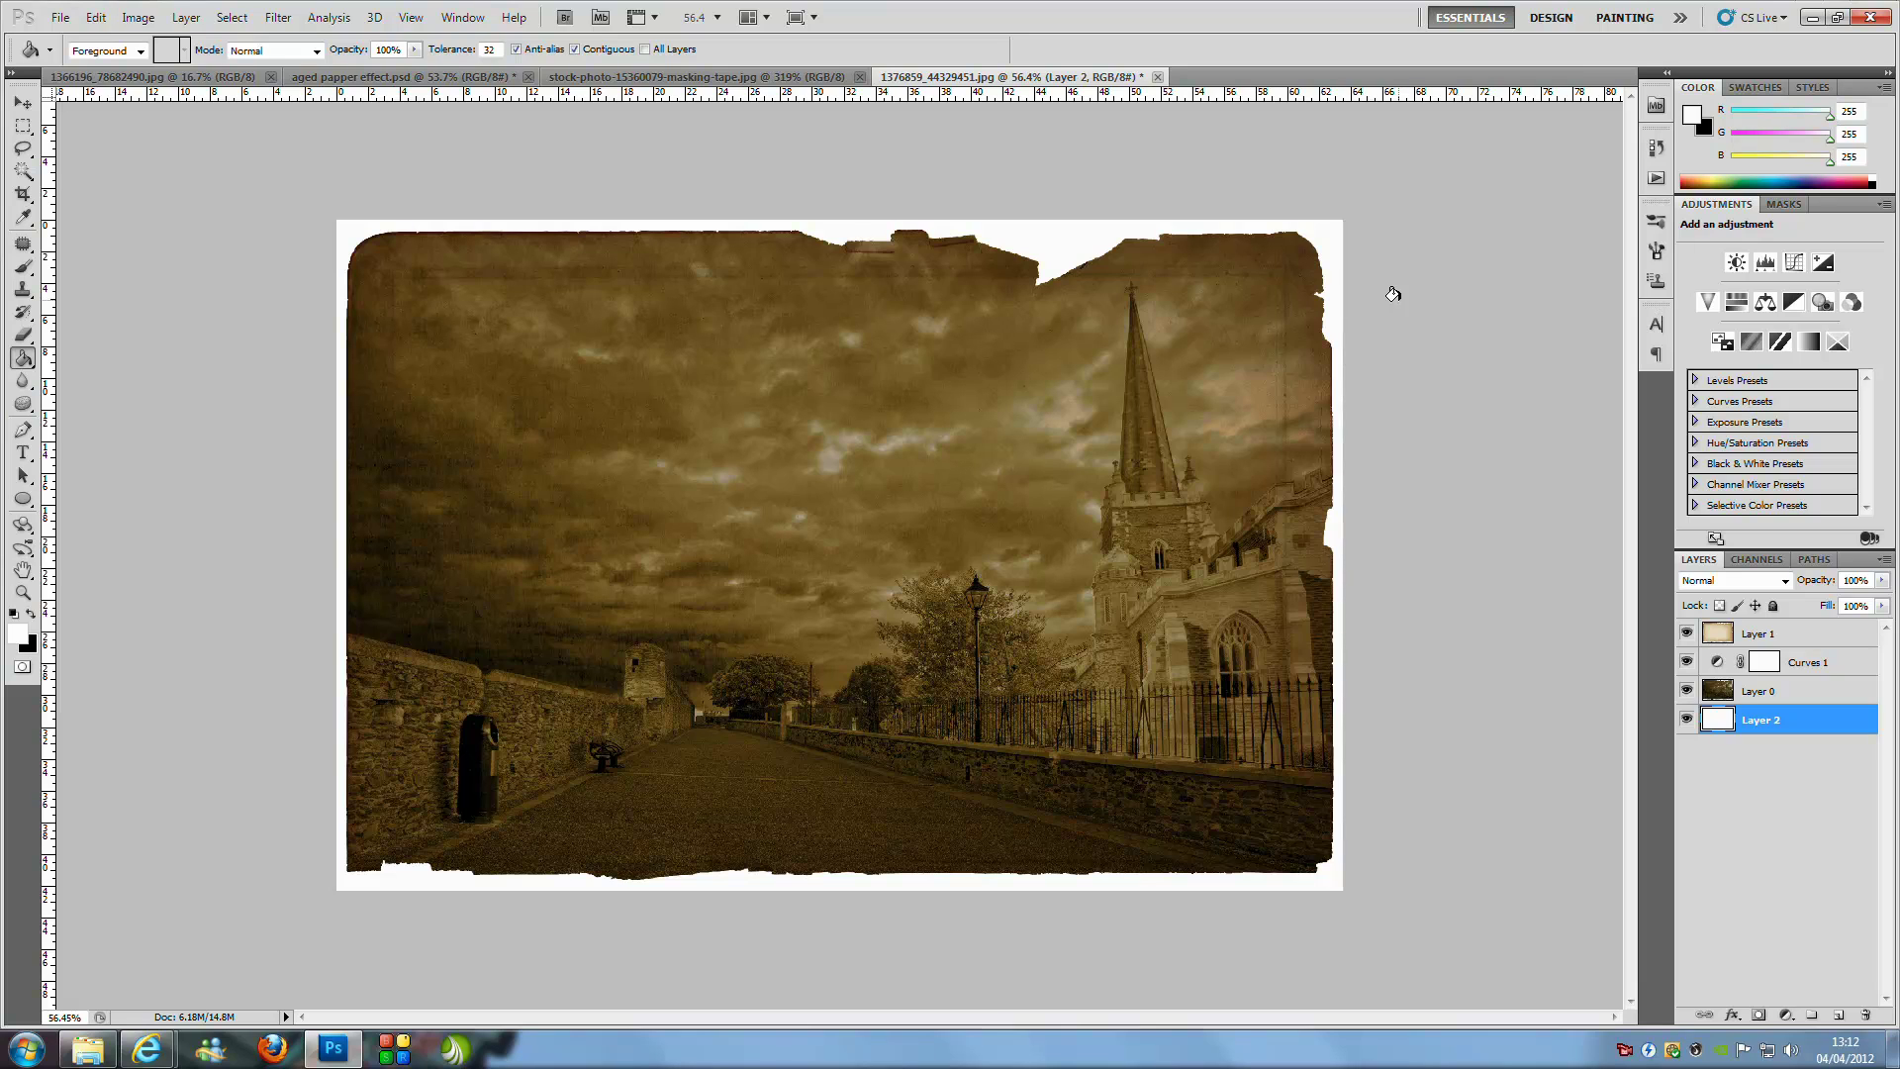
Give Layer 1 a drop shadow with a 141° angle, 16 px distance and a slightly increased size
double_click(1838, 643)
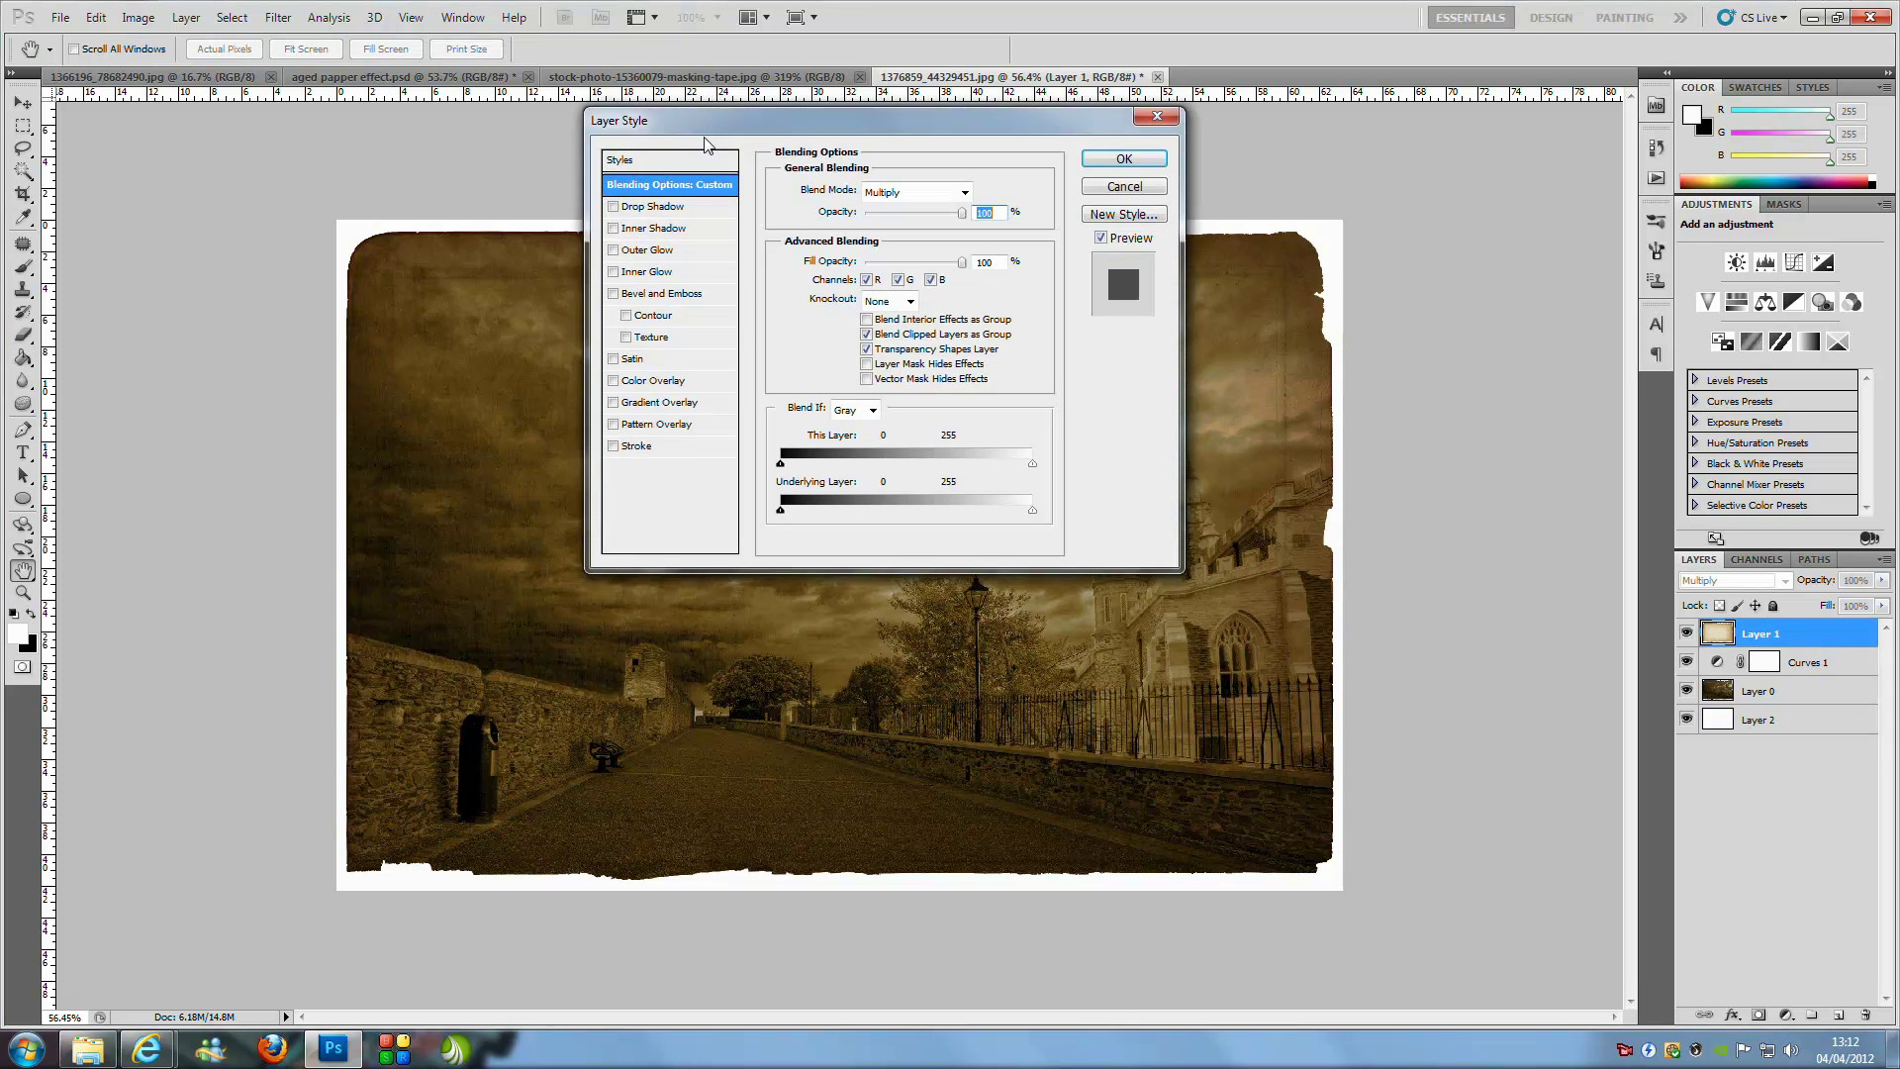
left_click(614, 207)
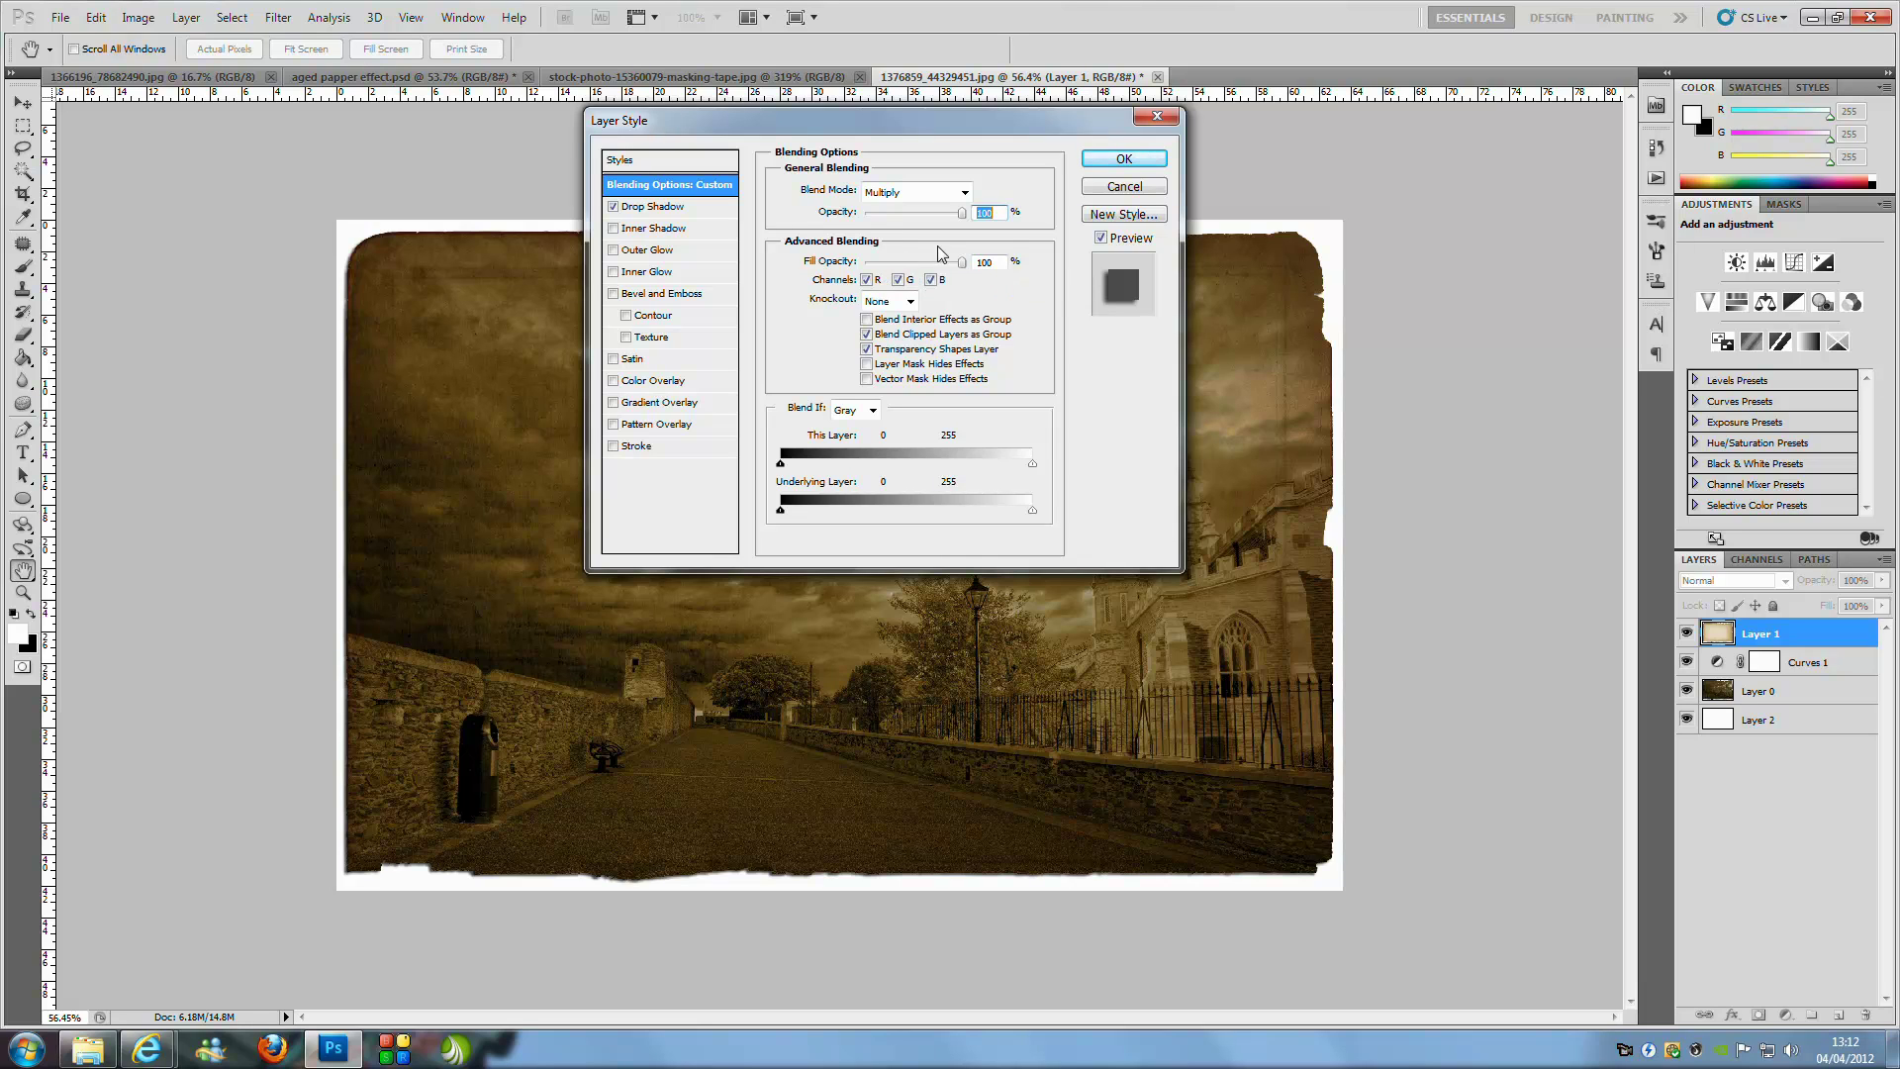
left_click(682, 207)
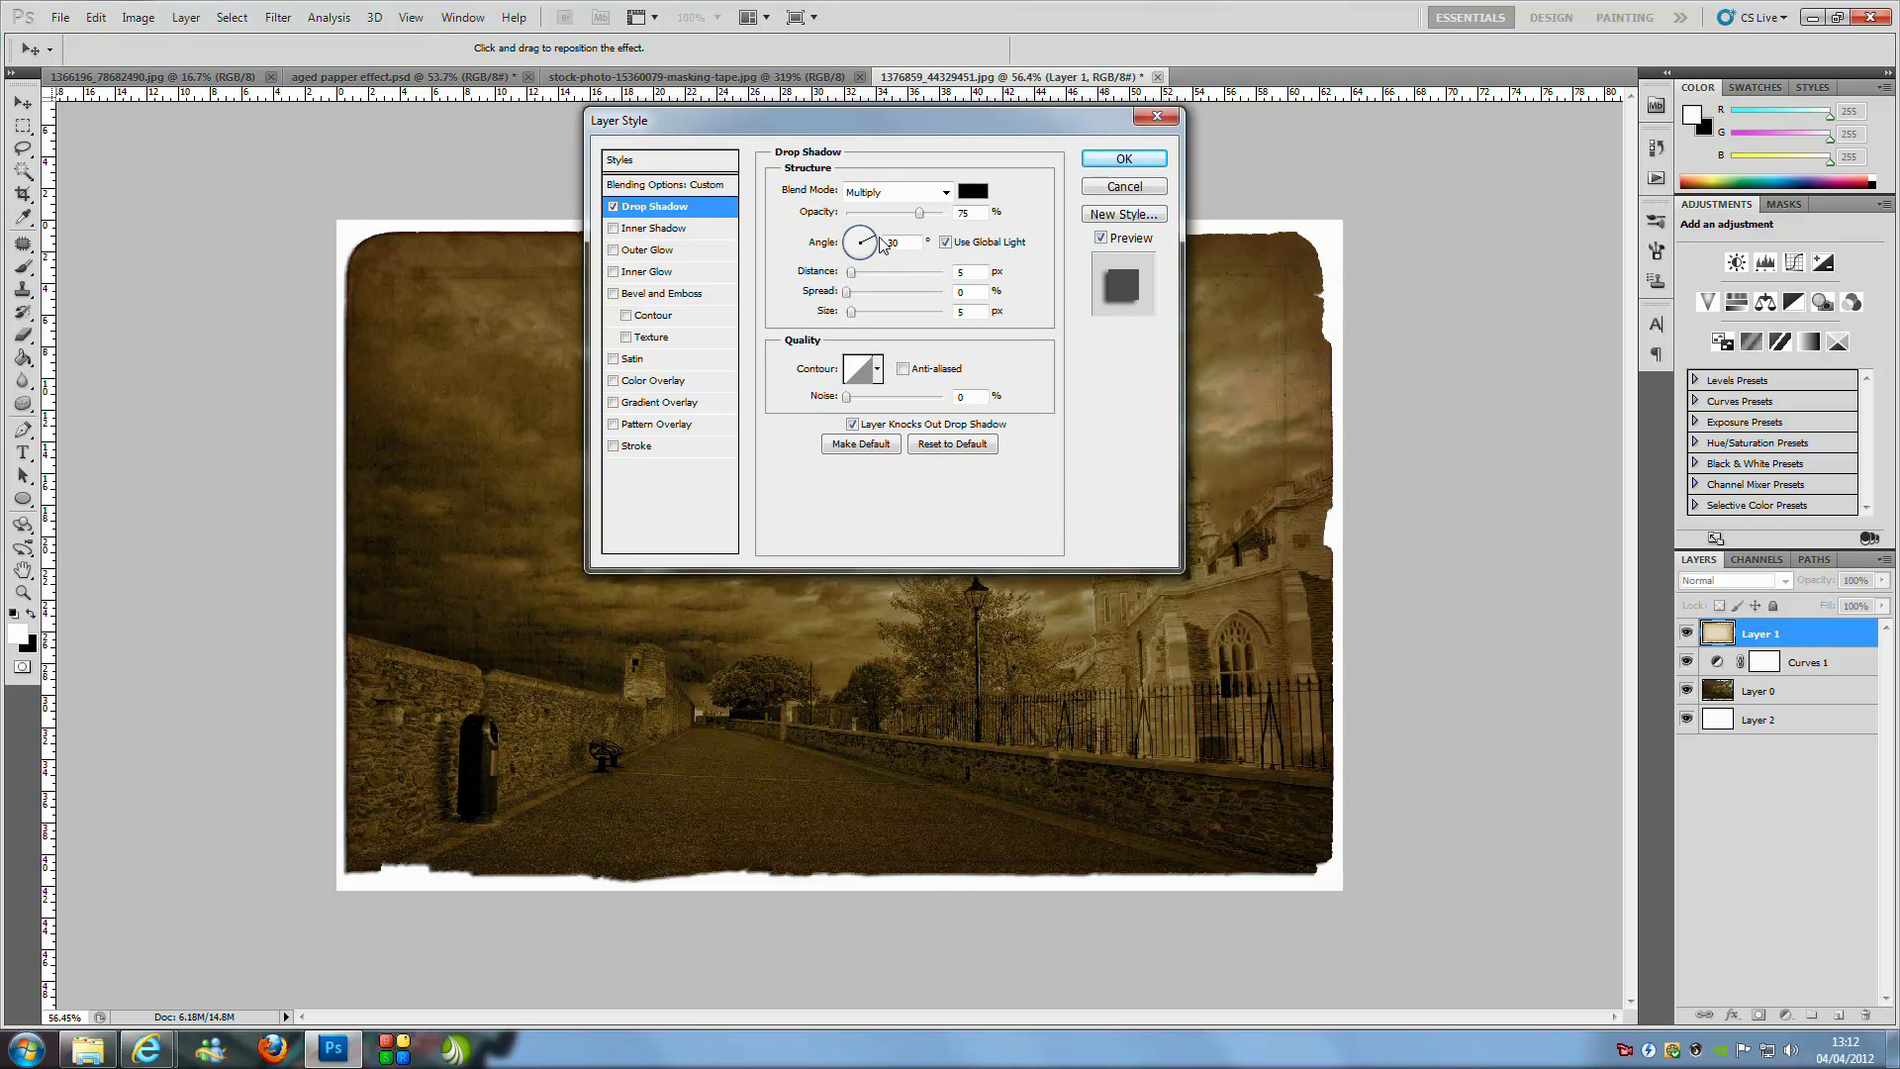
left_click_drag(857, 229, 844, 230)
left_click_drag(846, 238, 862, 274)
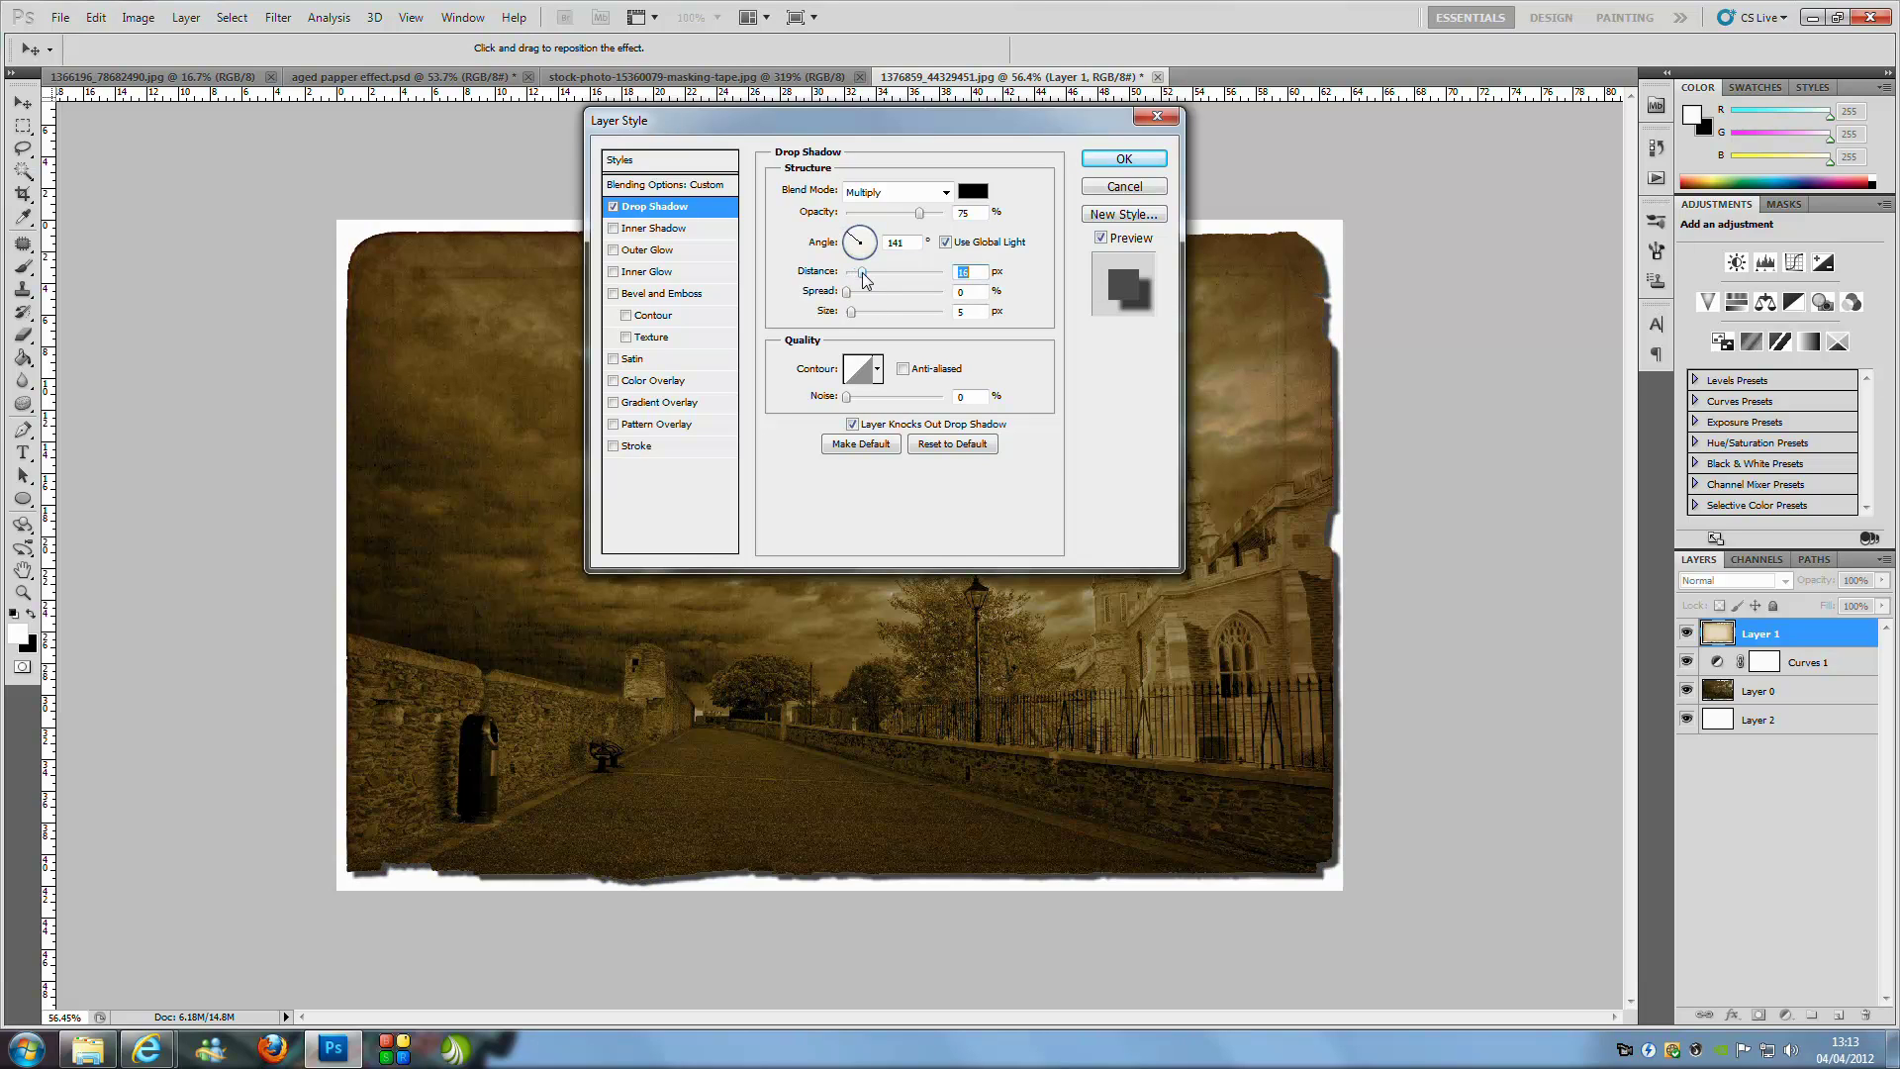
left_click_drag(850, 315, 857, 321)
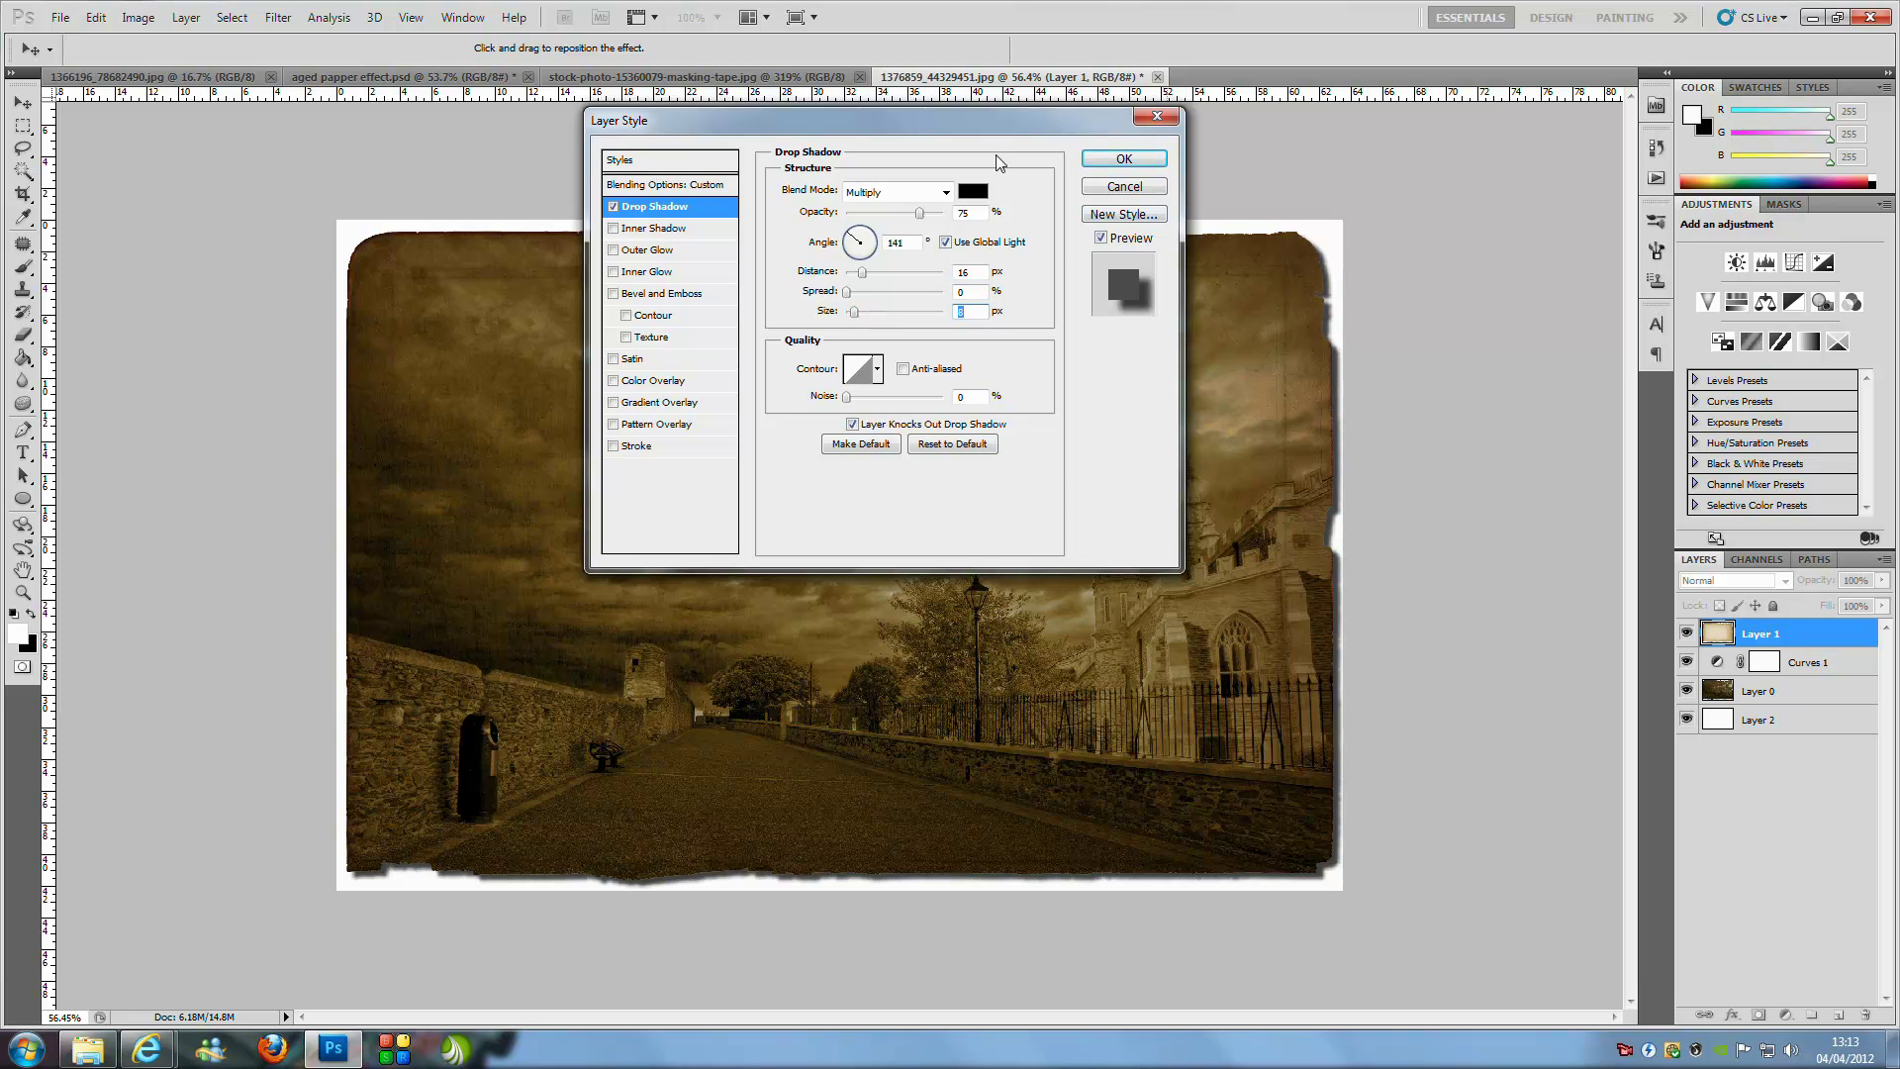
left_click(1107, 159)
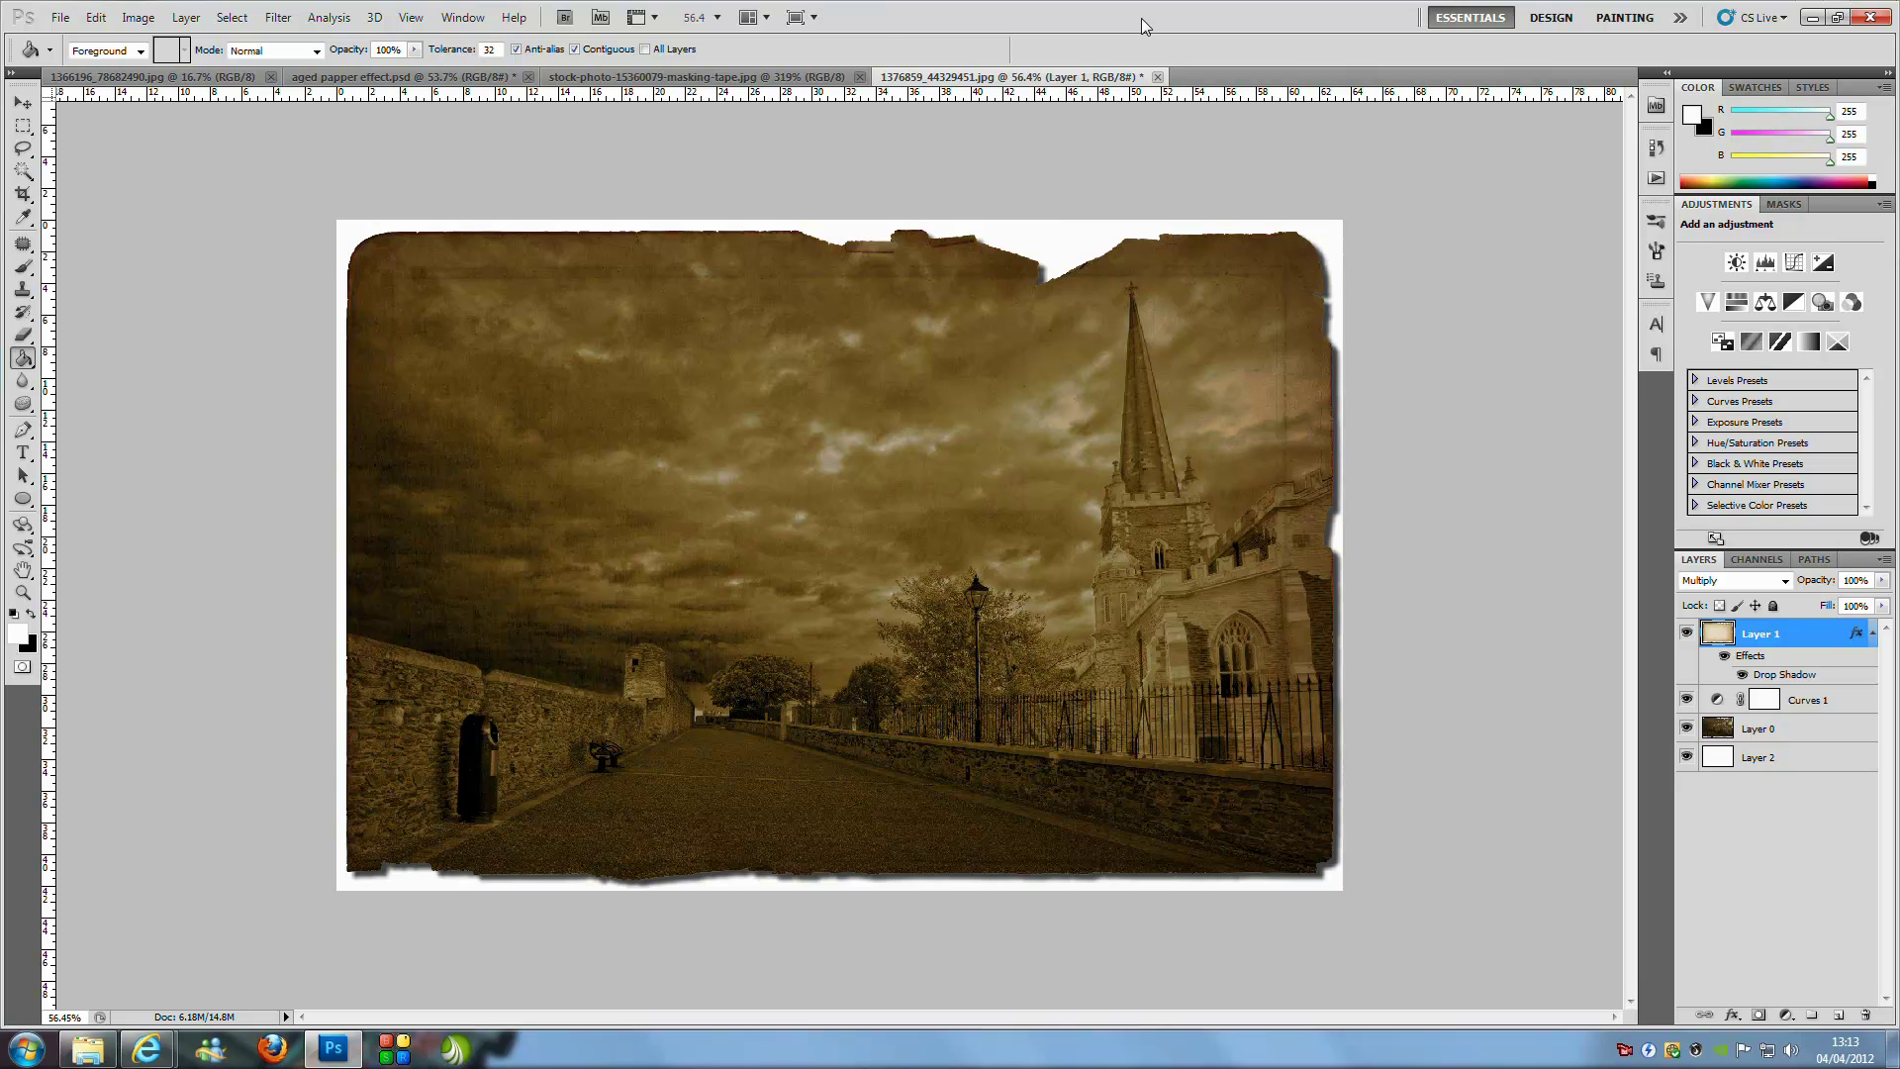
Copy the selected masking tape strip into the church photo and scale it to about 568% width and 601% height
left_click(718, 83)
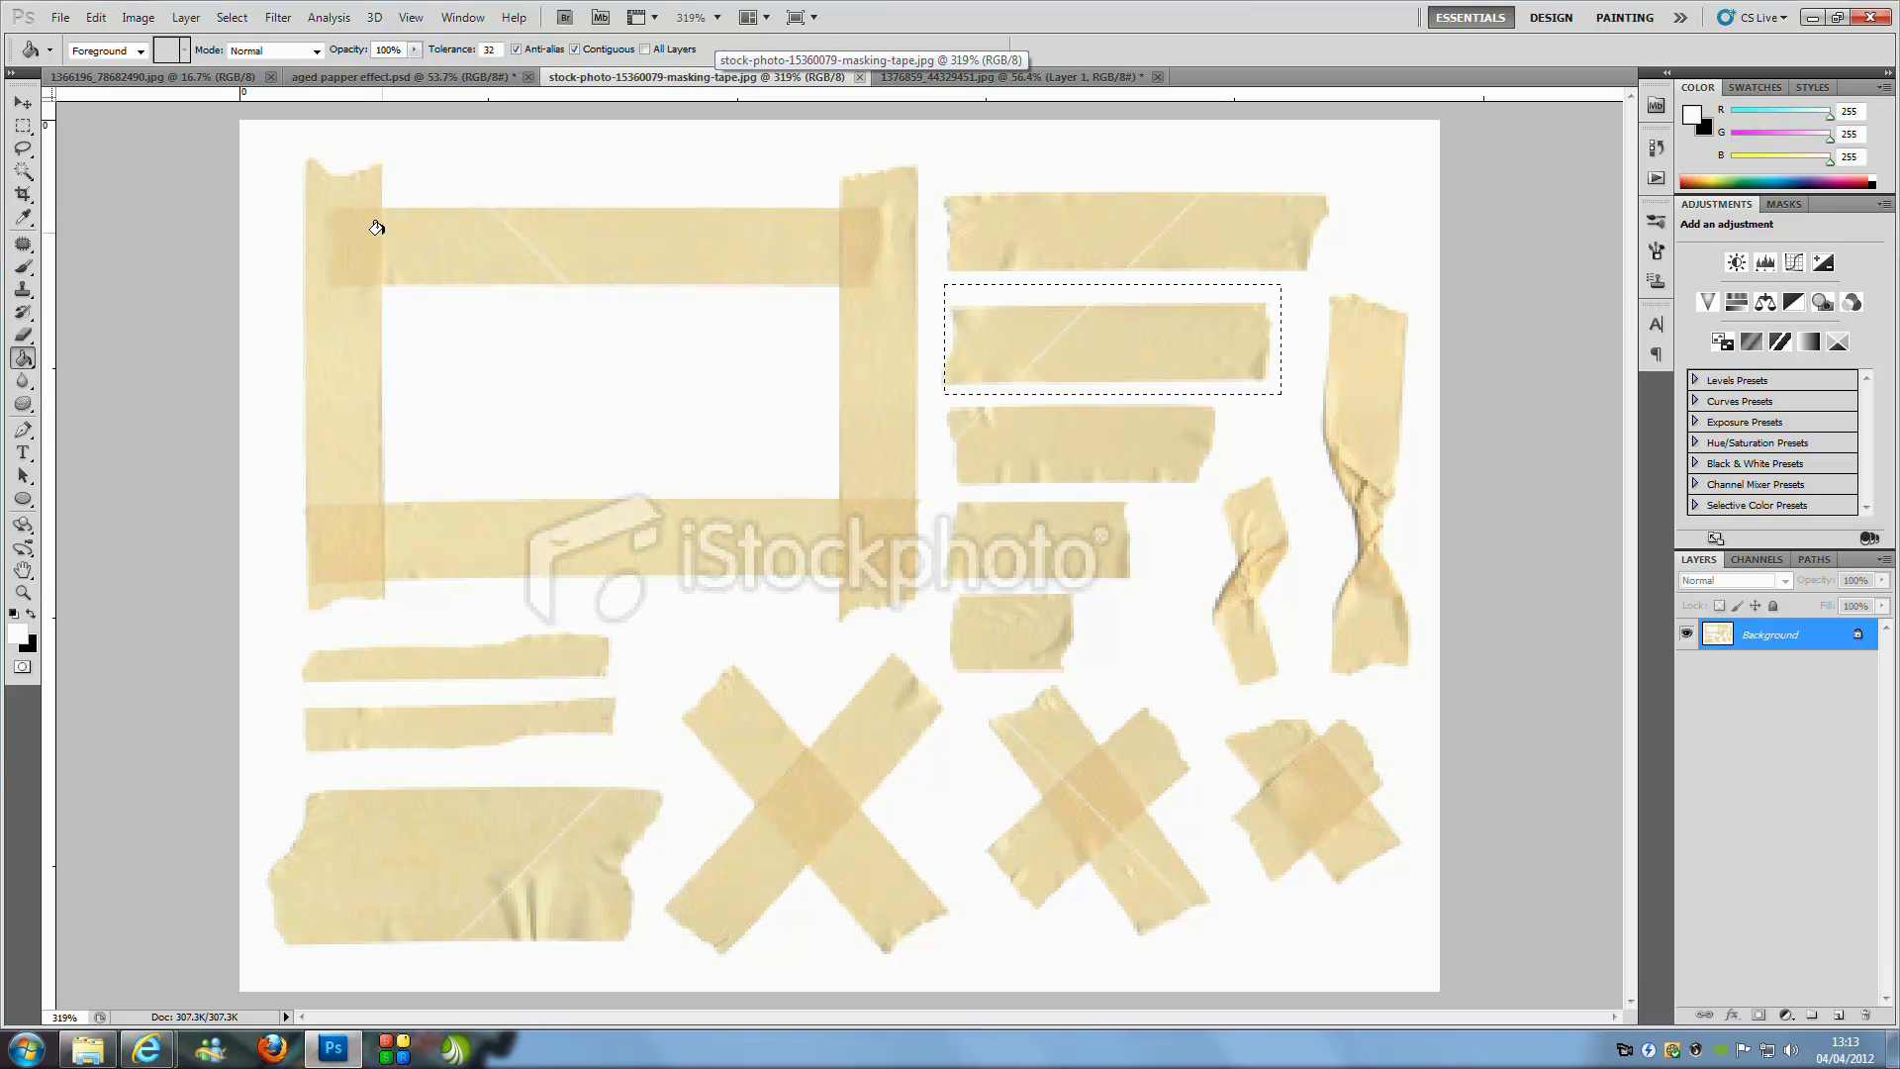
left_click(22, 101)
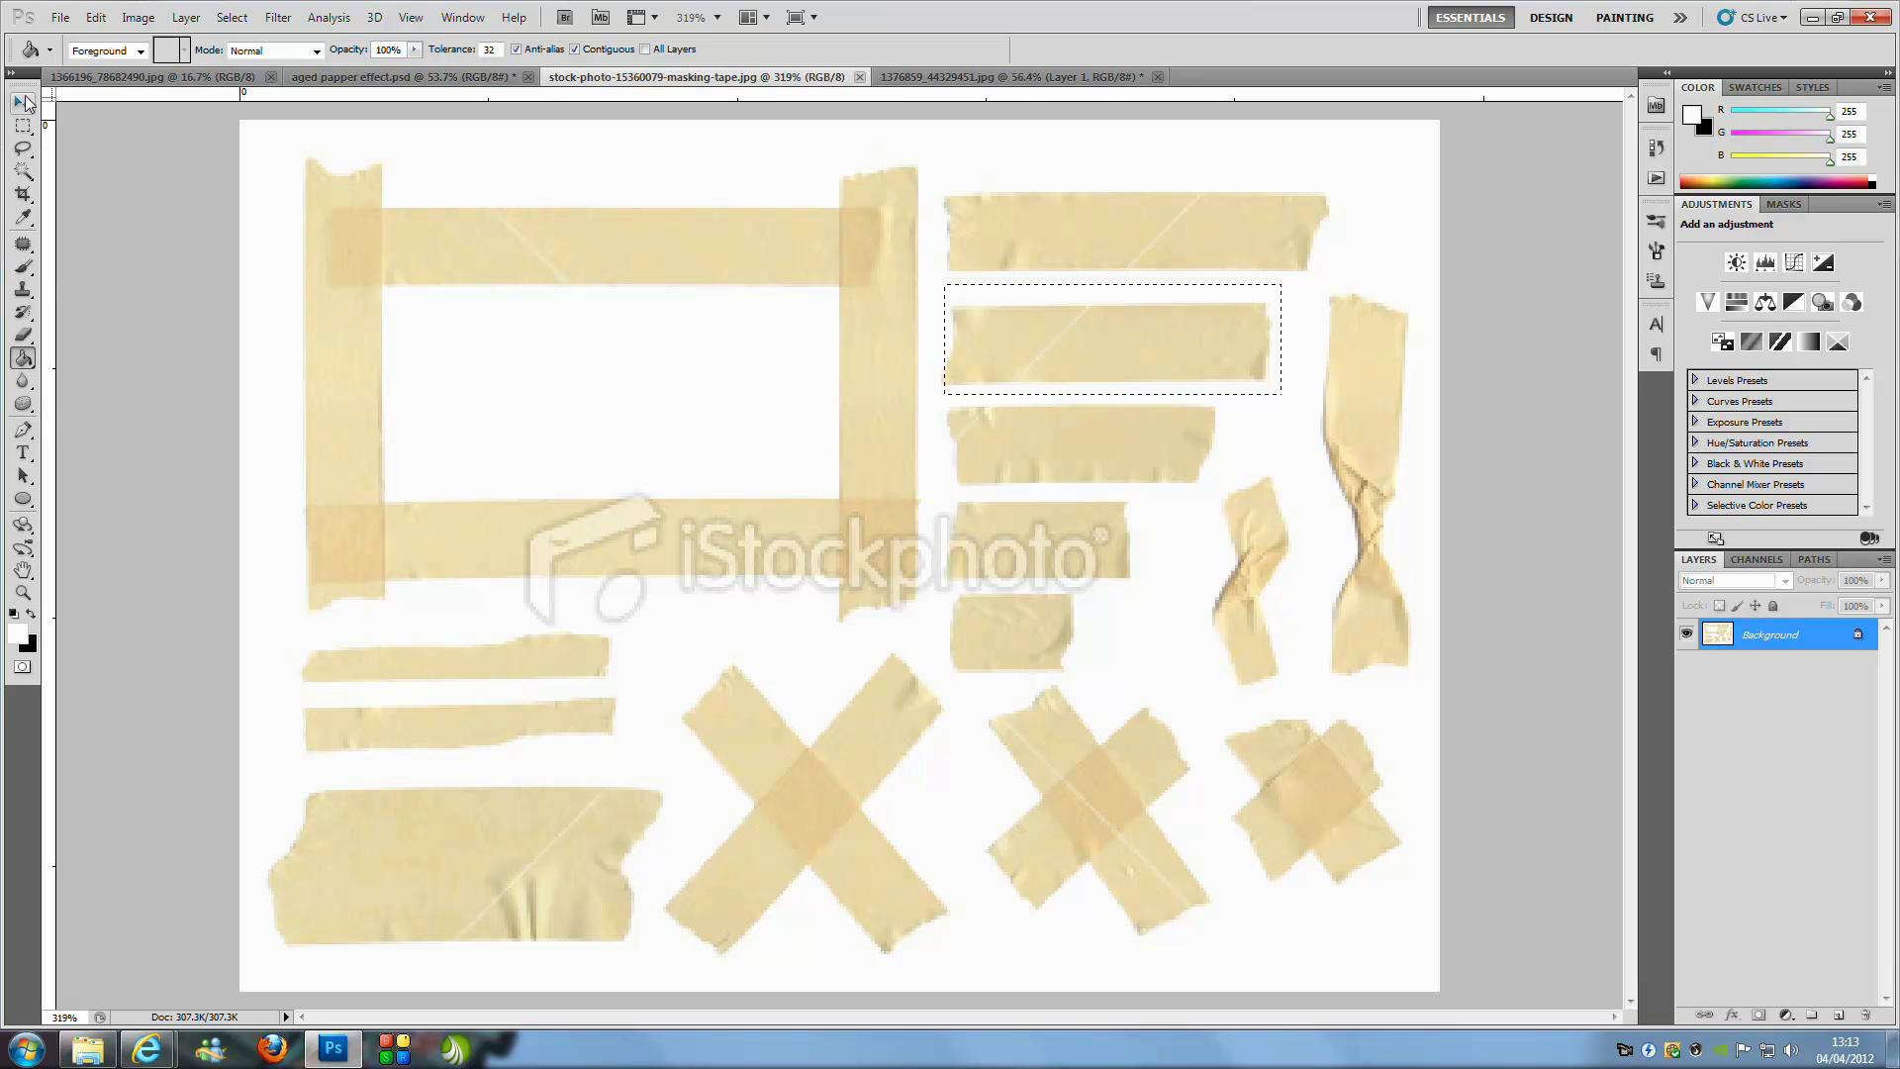
left_click_drag(1117, 365, 772, 284)
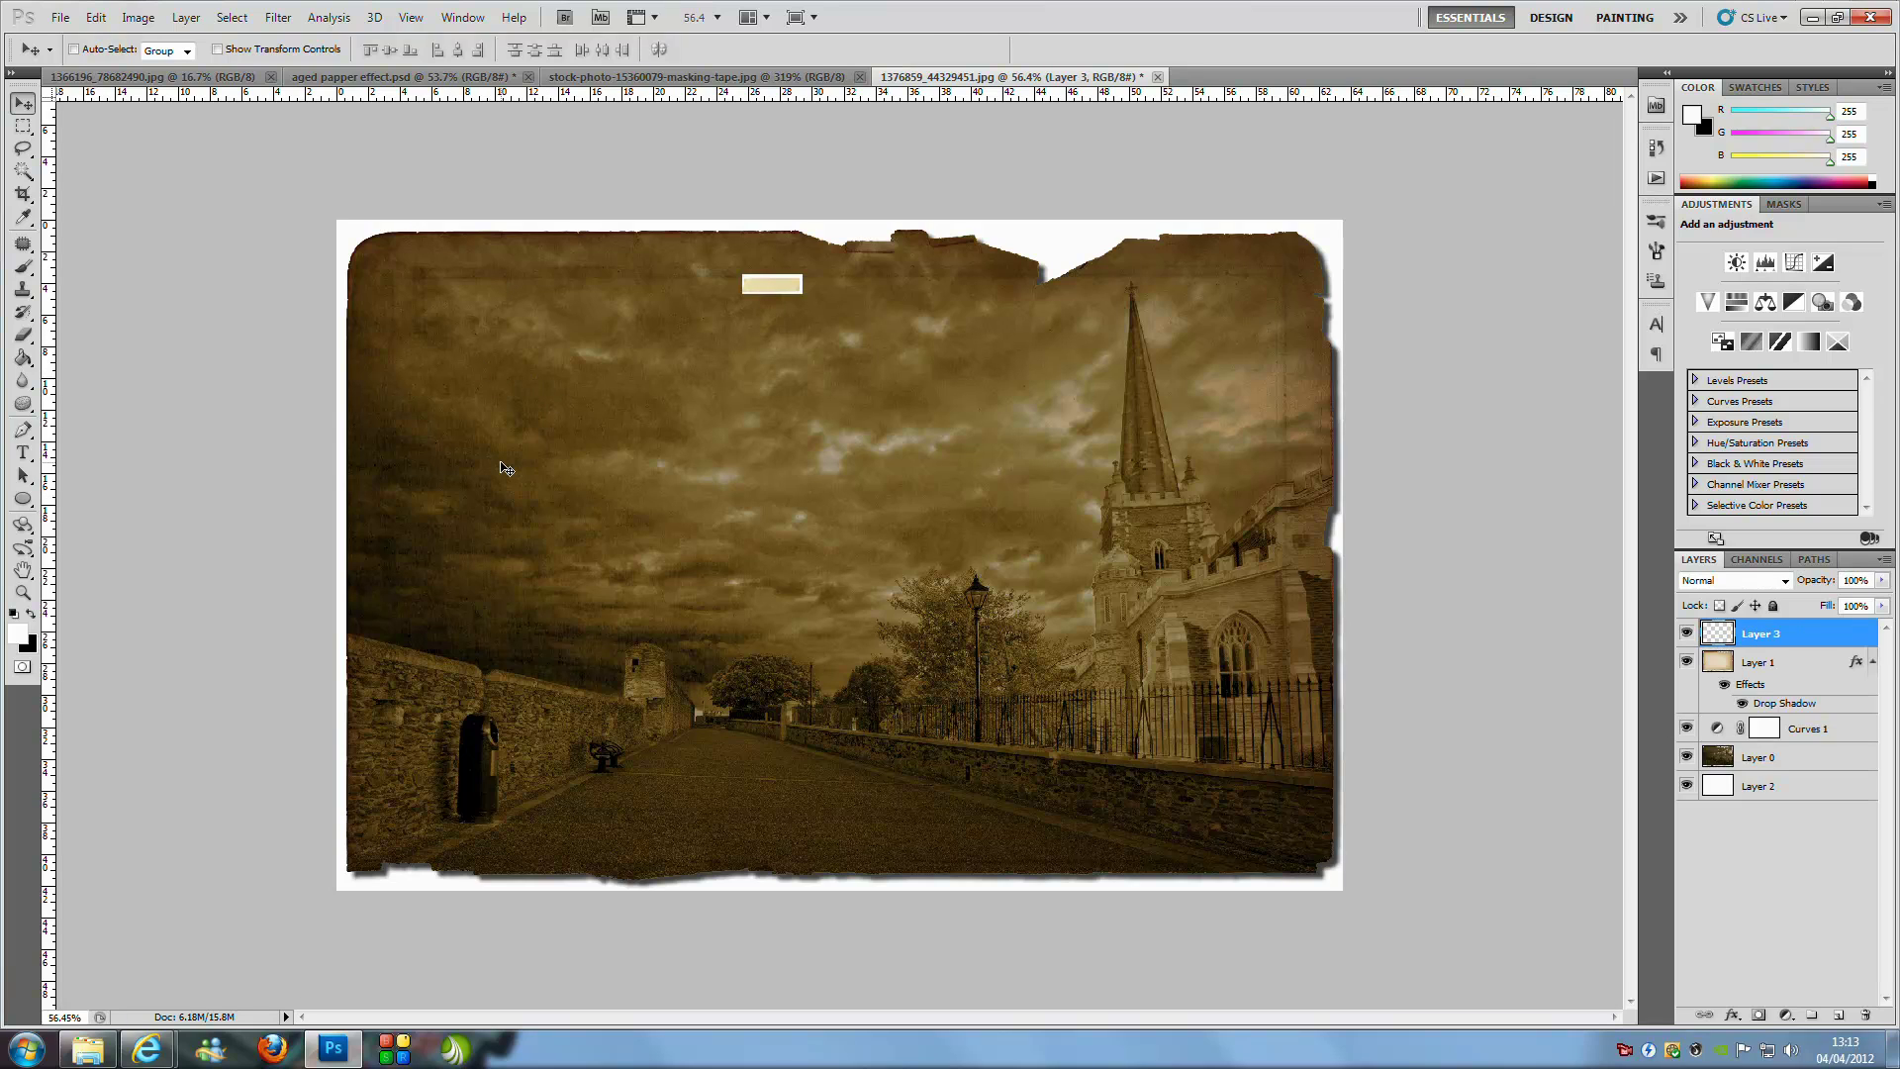
key("ctrl+t")
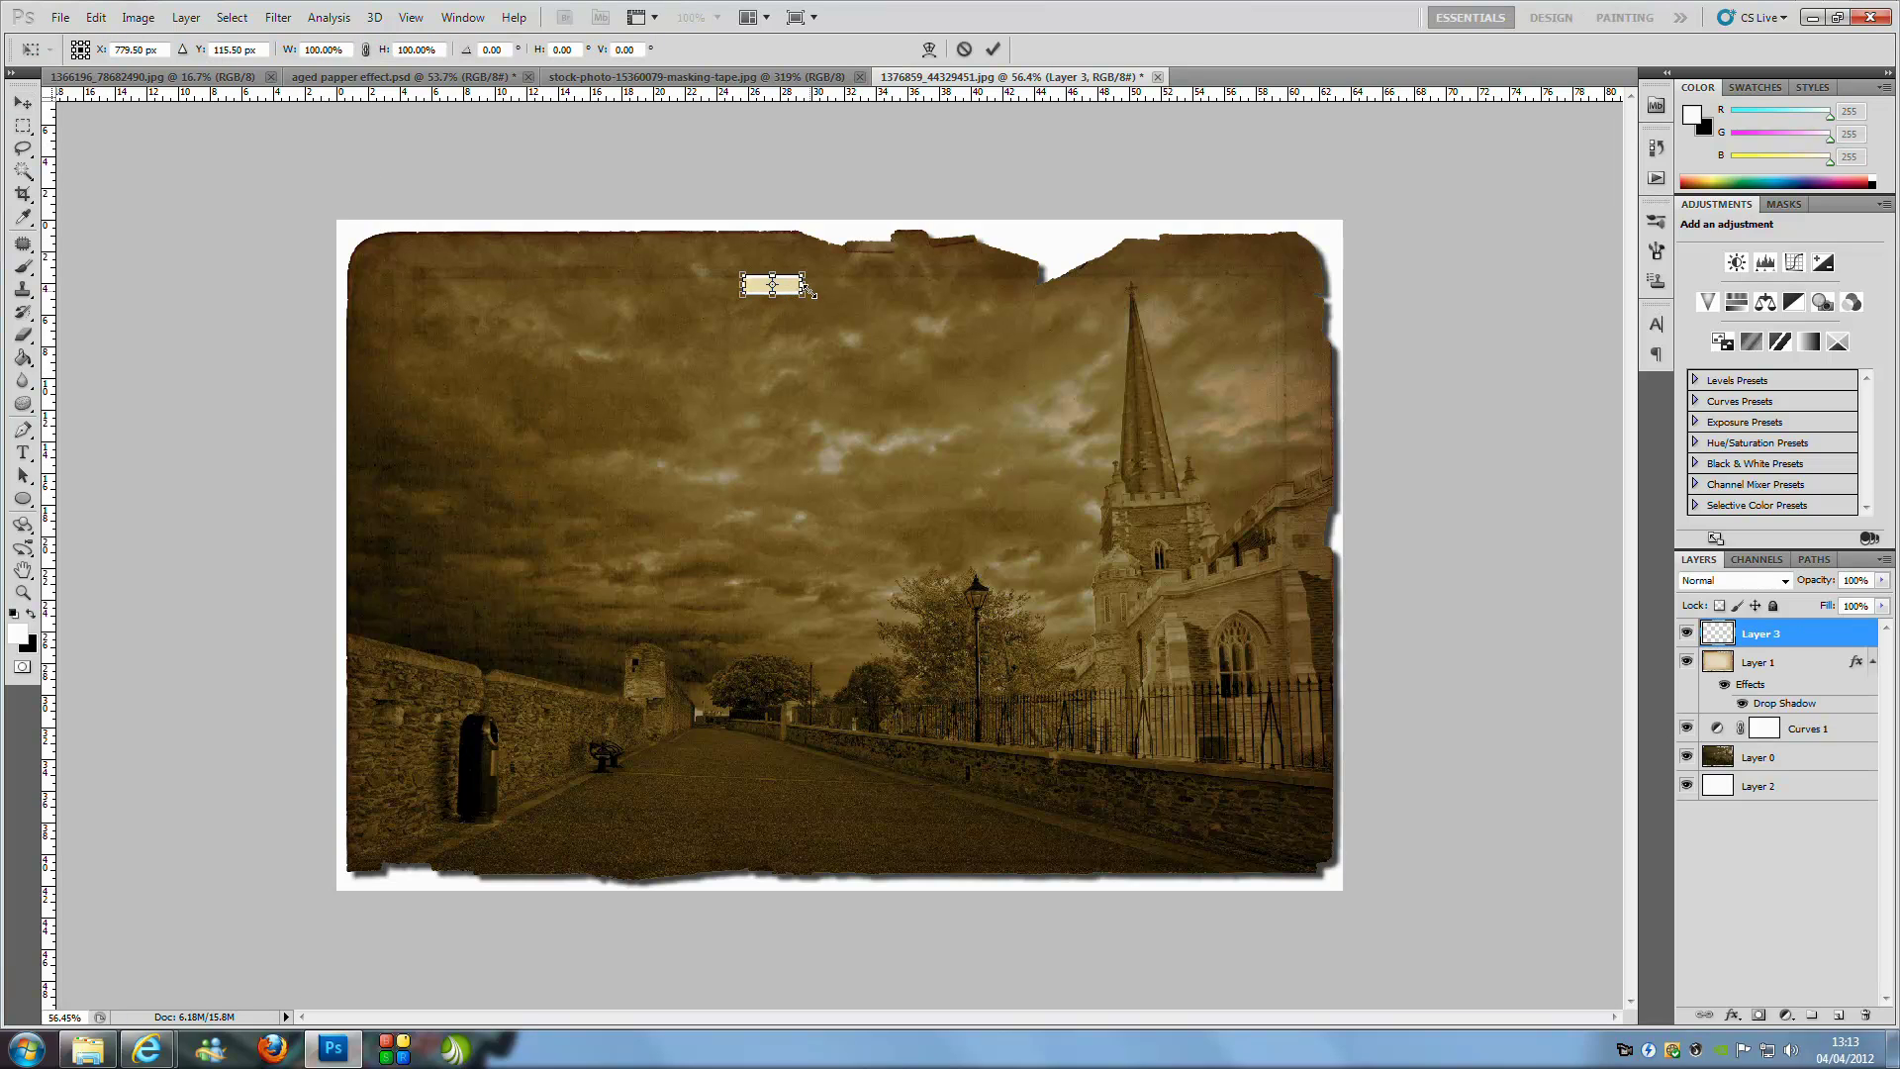
left_click_drag(802, 295, 1082, 393)
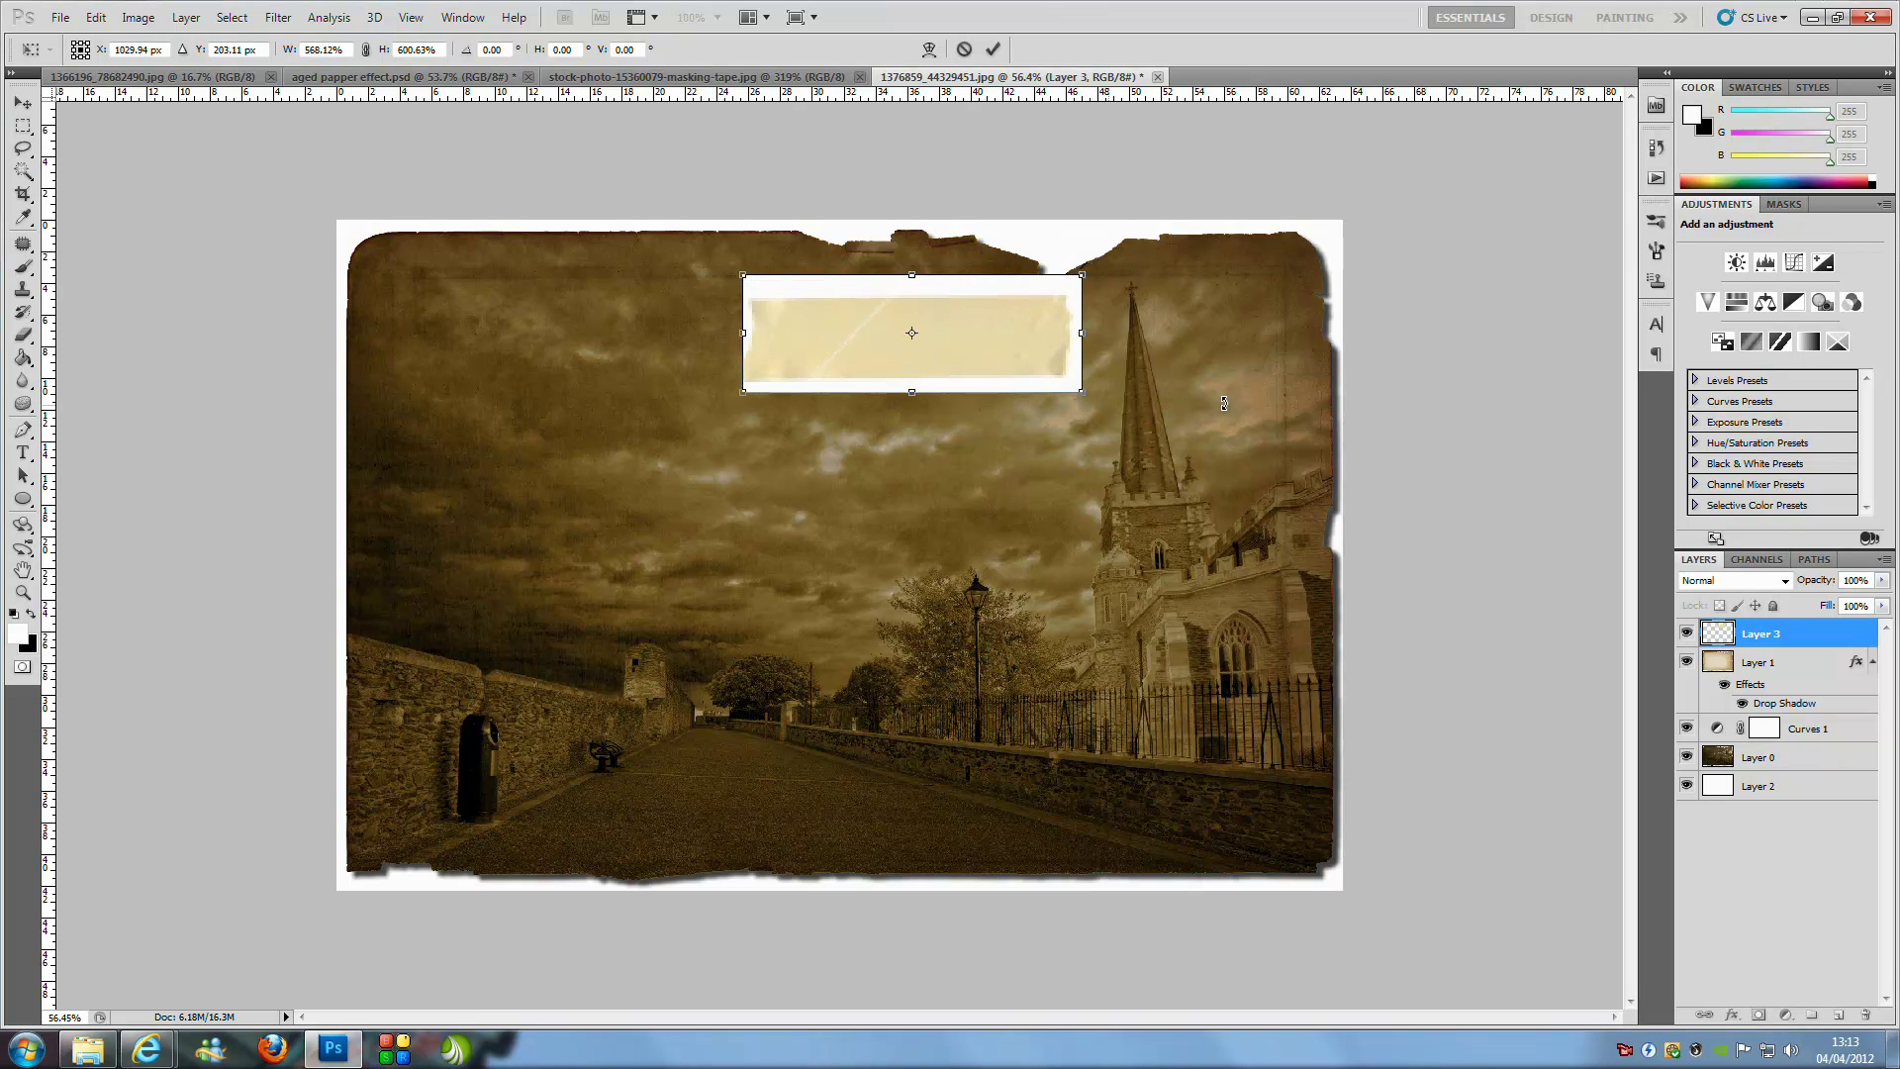
left_click(993, 49)
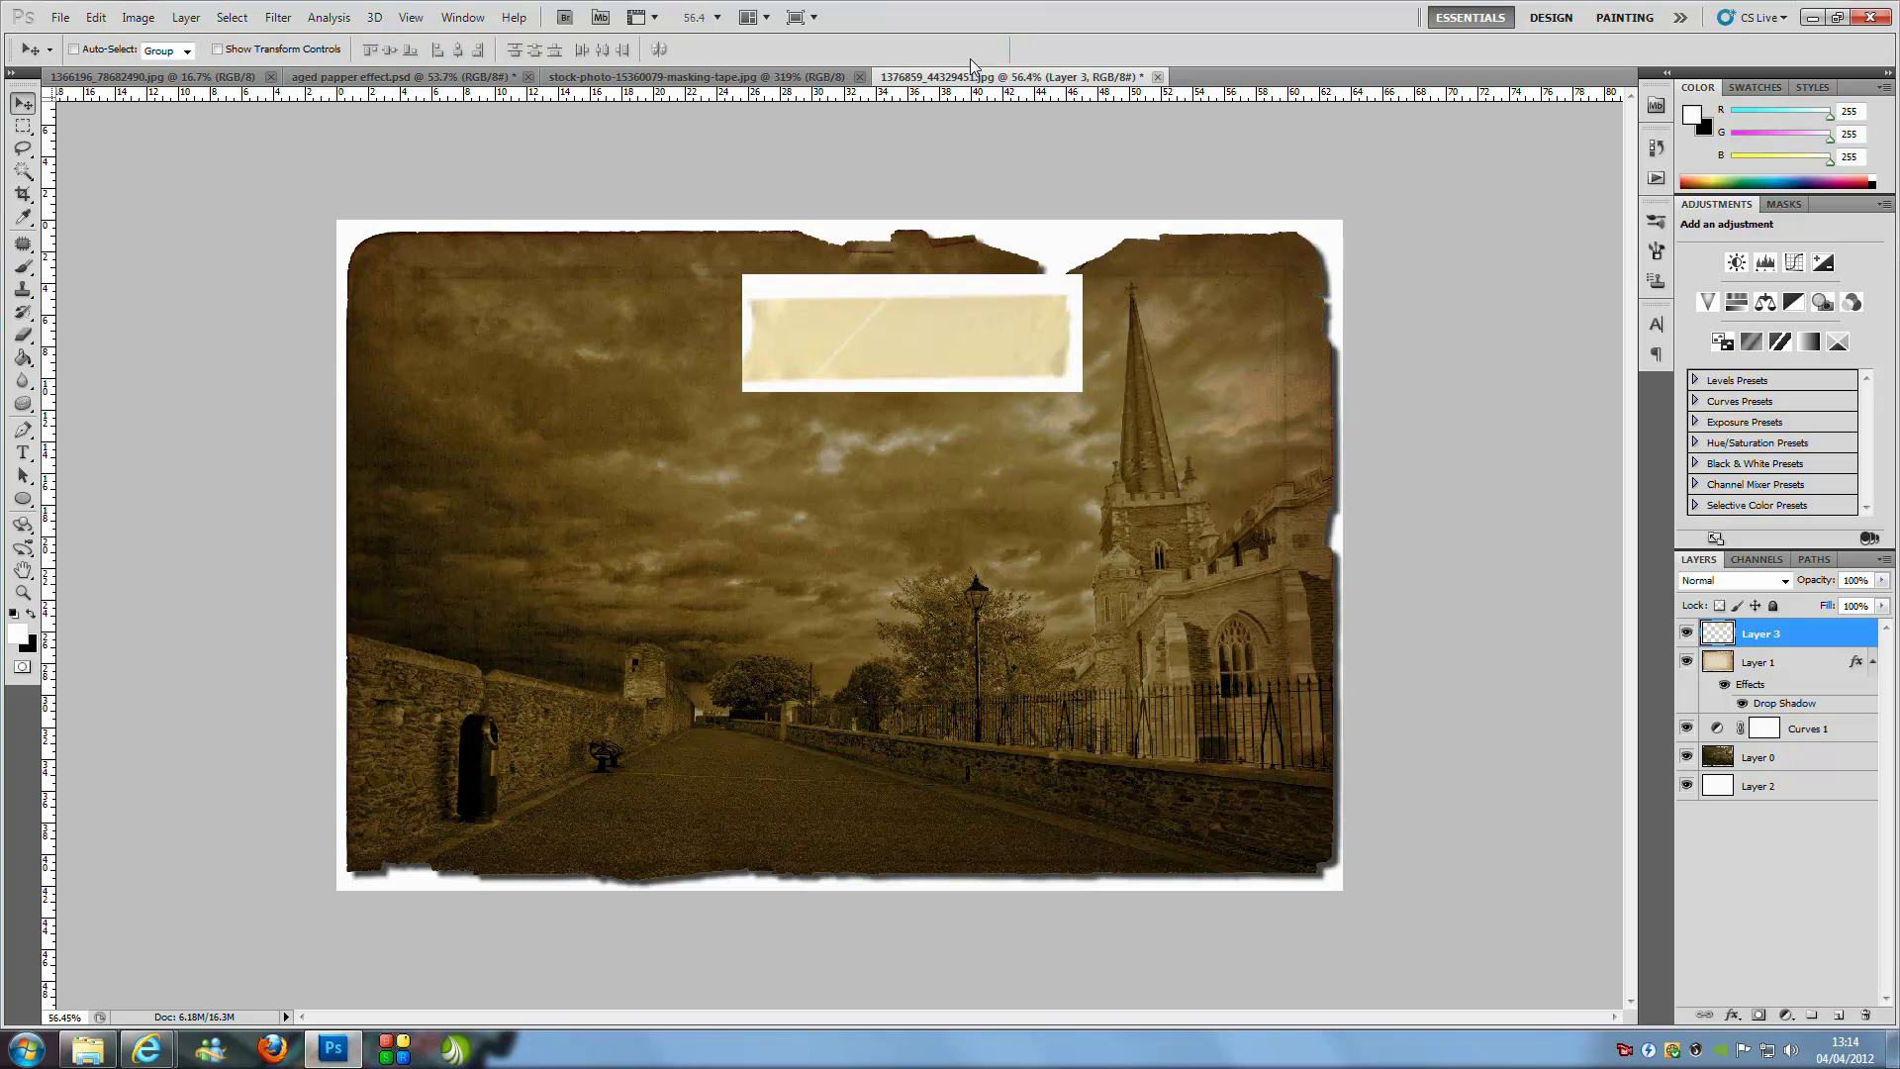
Delete the white background around the tape strip using a Magic Wand selection, then deselect
left_click(20, 177)
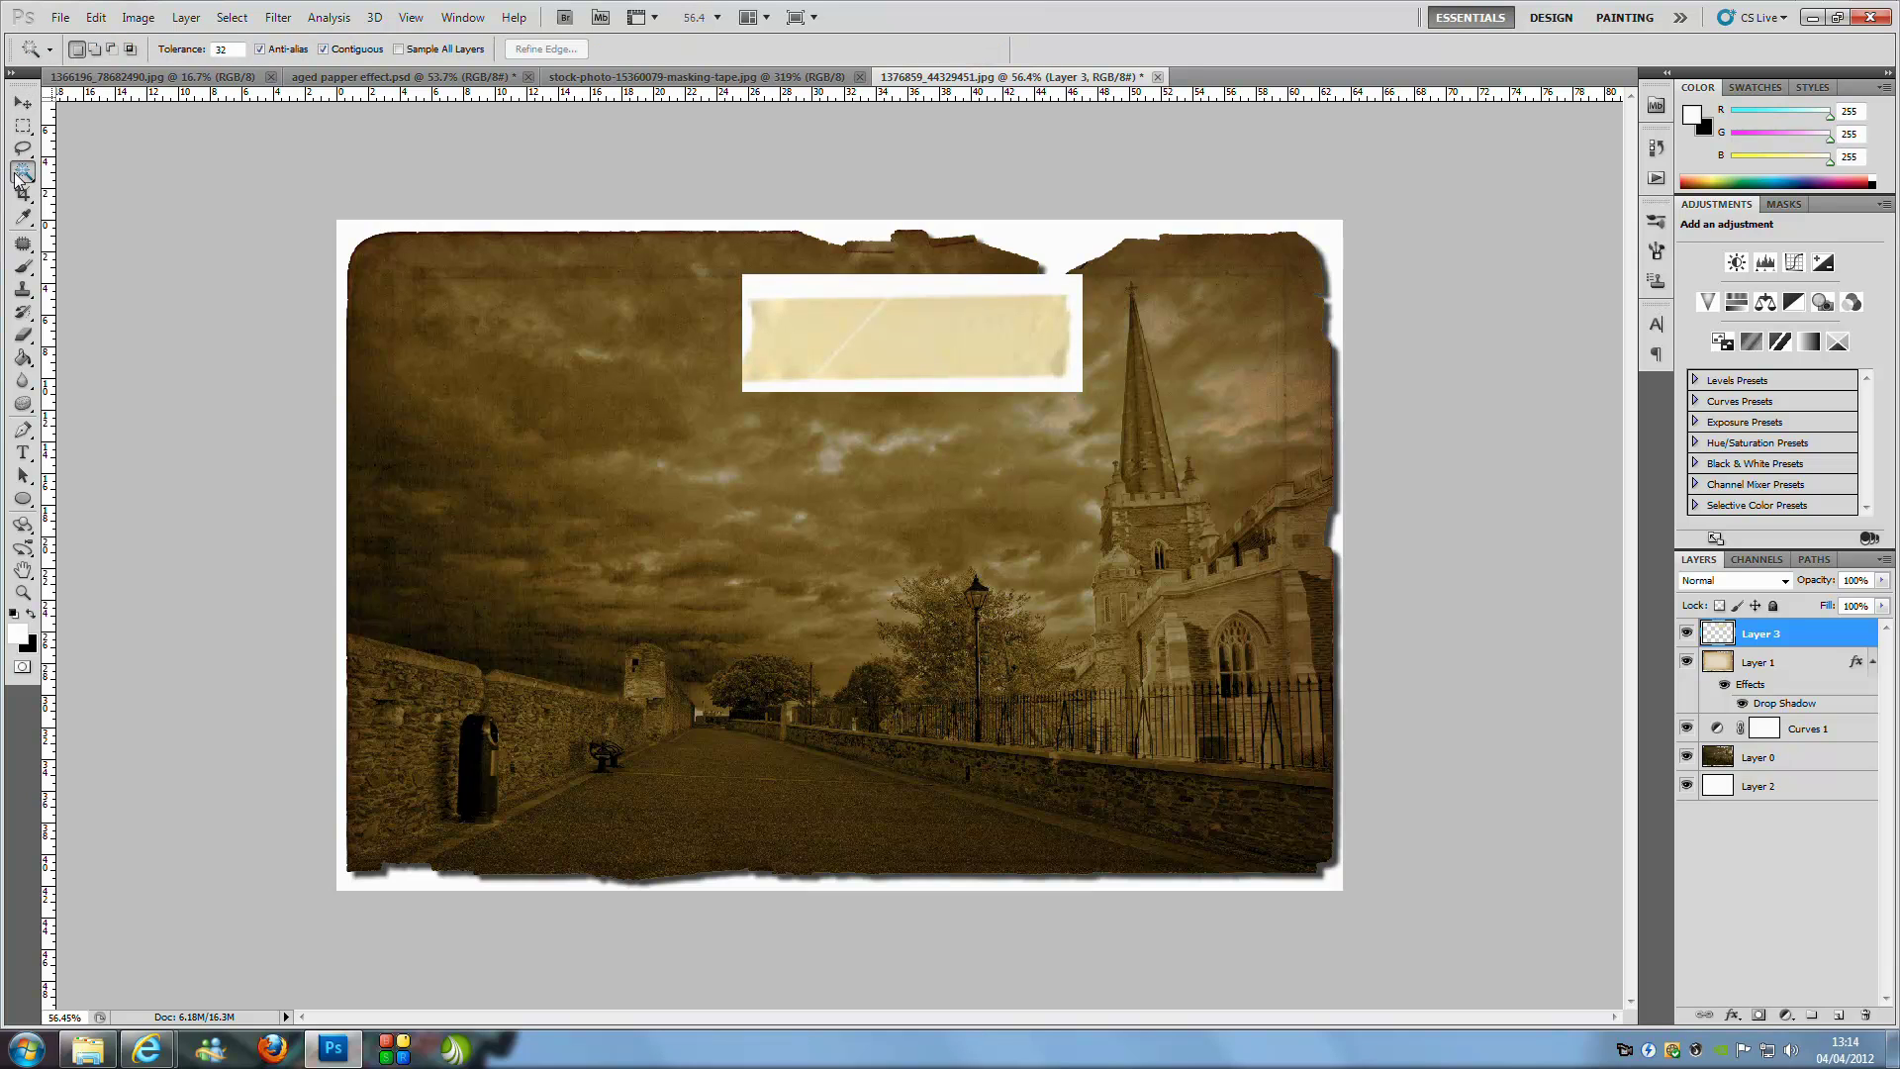
left_click(828, 295)
key("Delete")
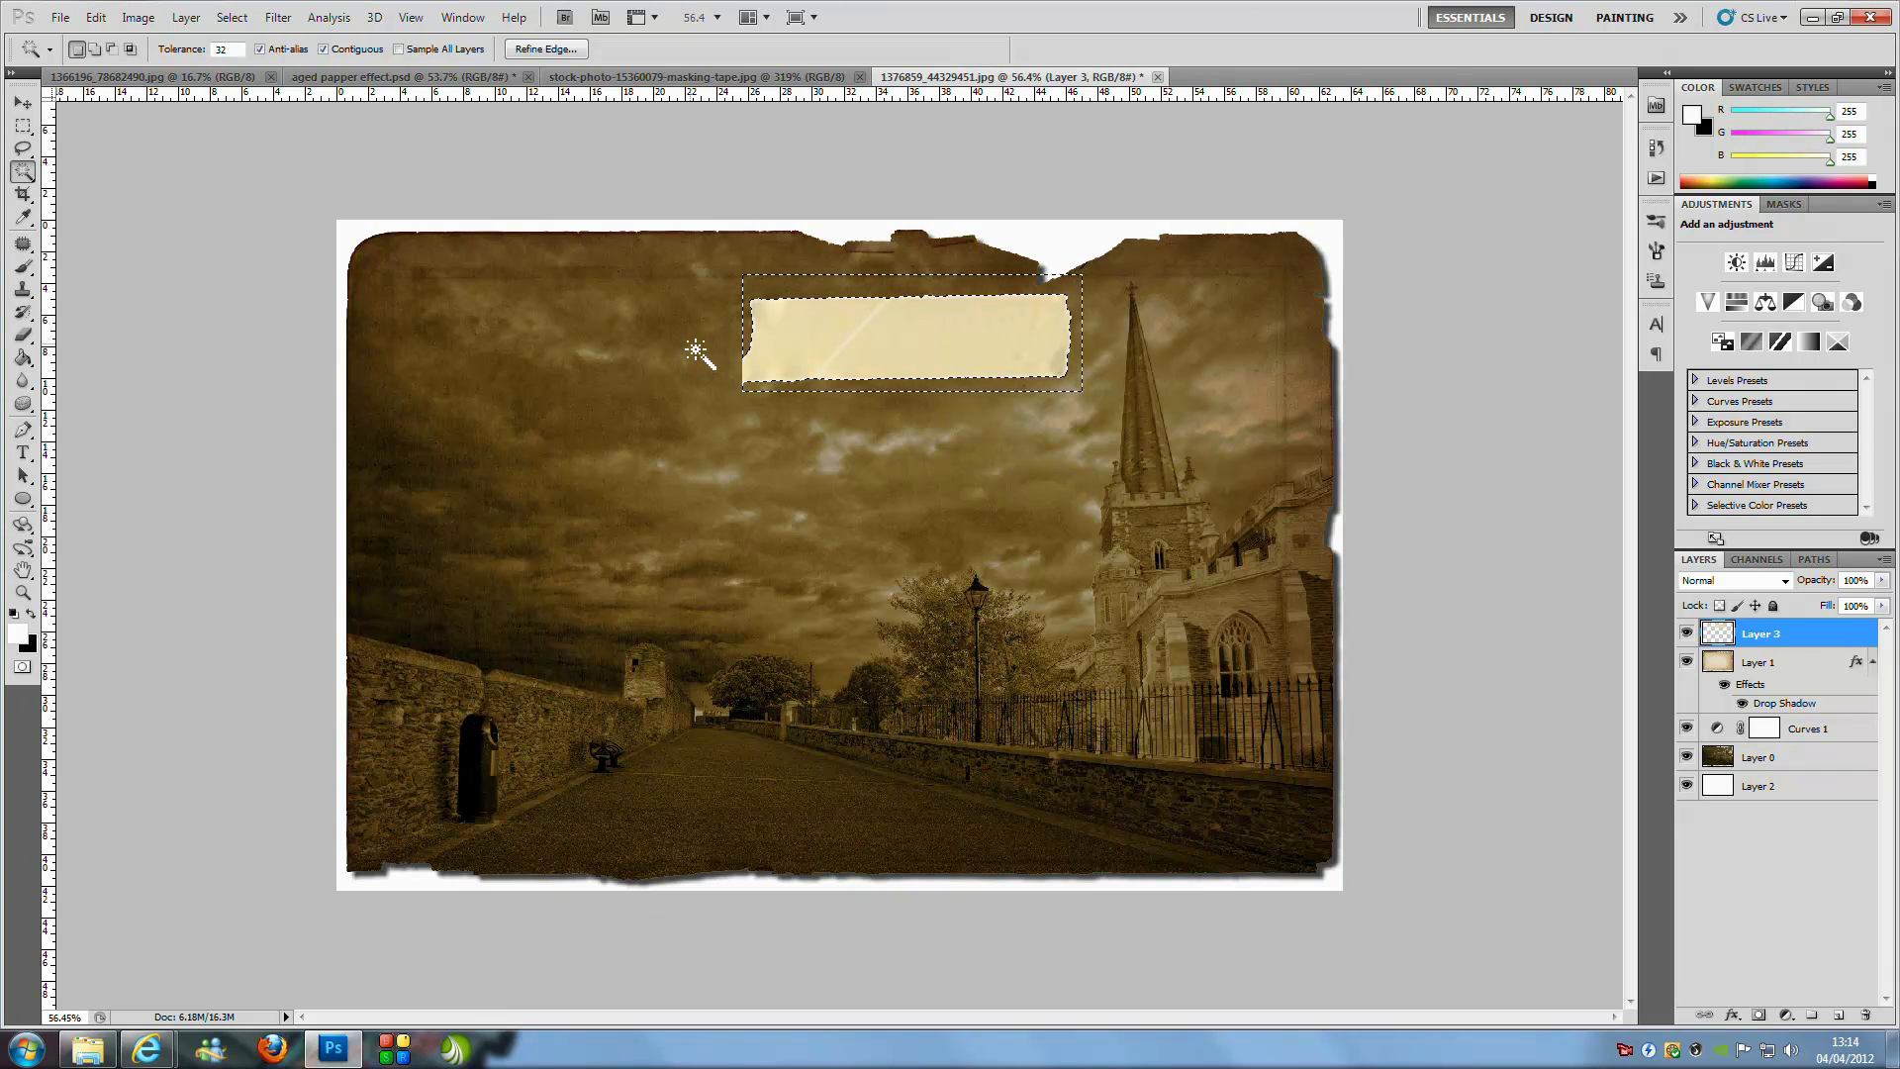
key("ctrl+d")
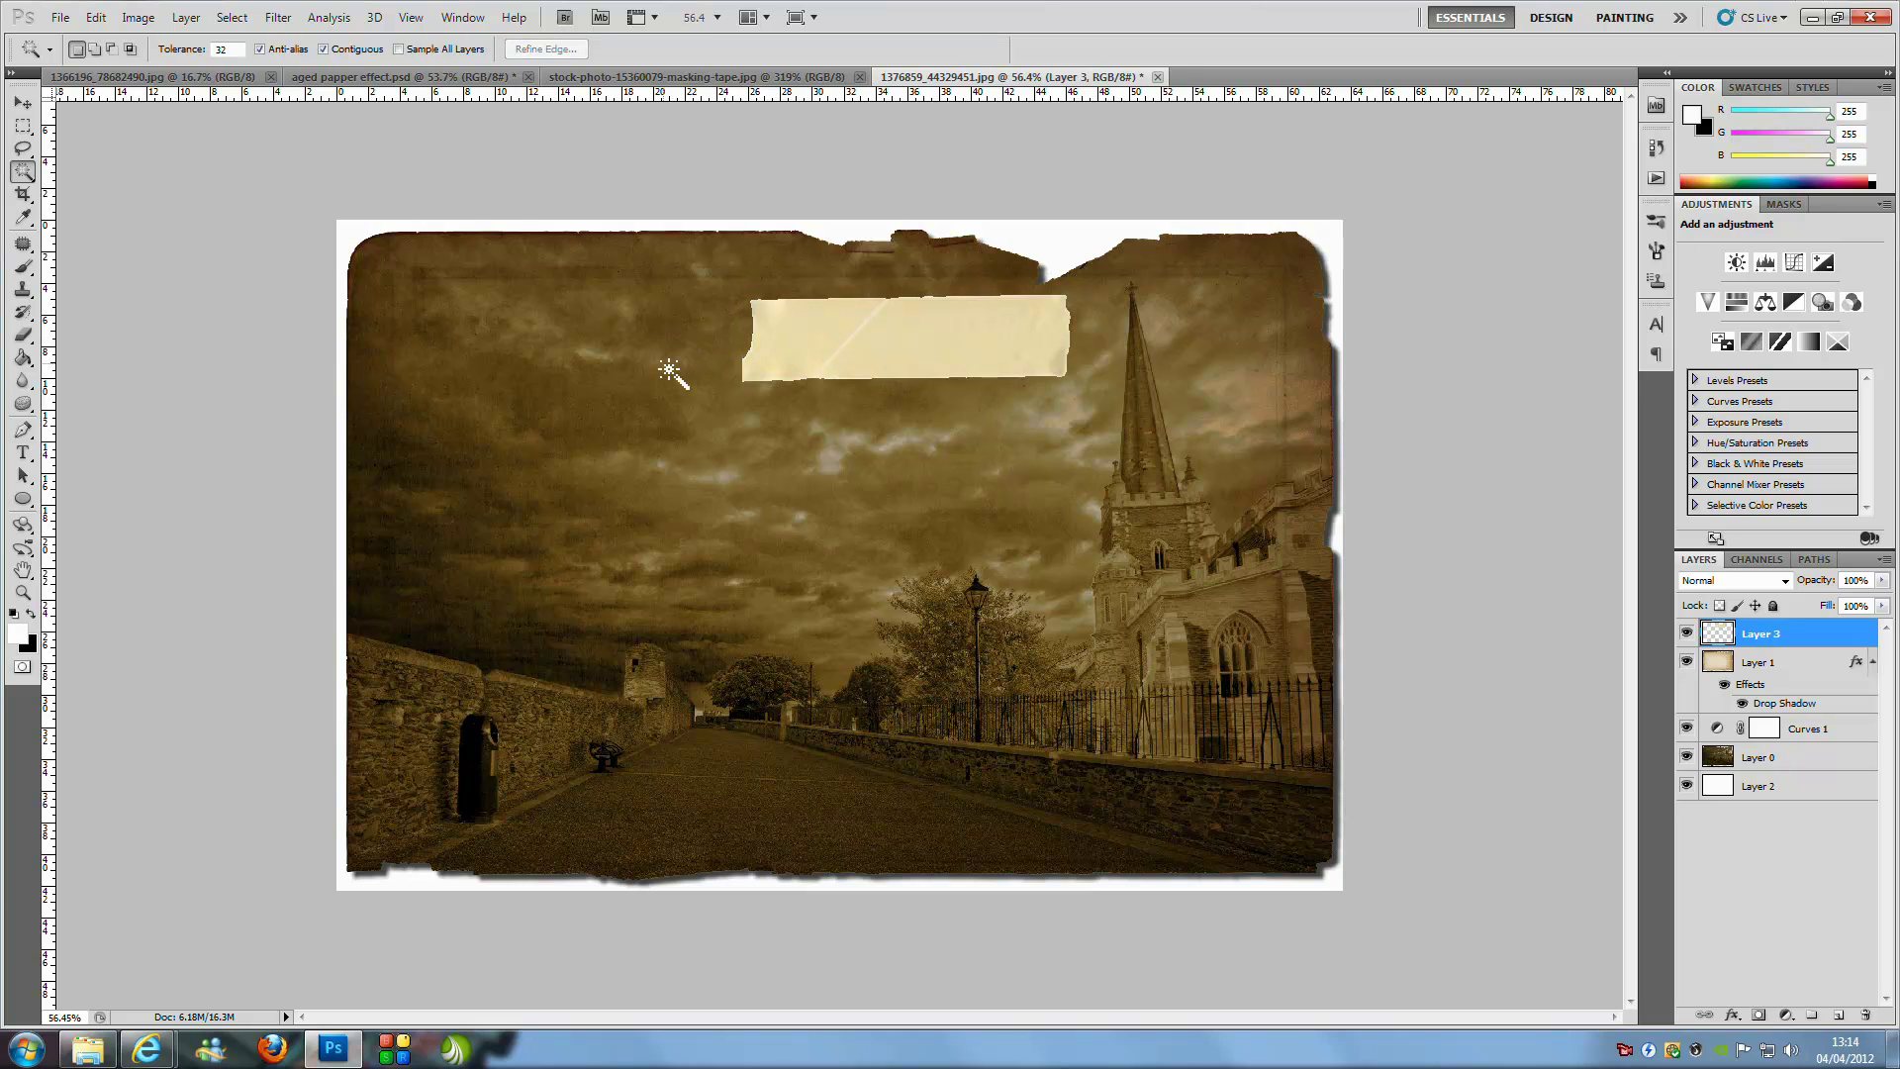
Rotate the tape strip about -27.8° across the photo's upper-left corner and reduce its layer opacity to 71%
key("ctrl+t")
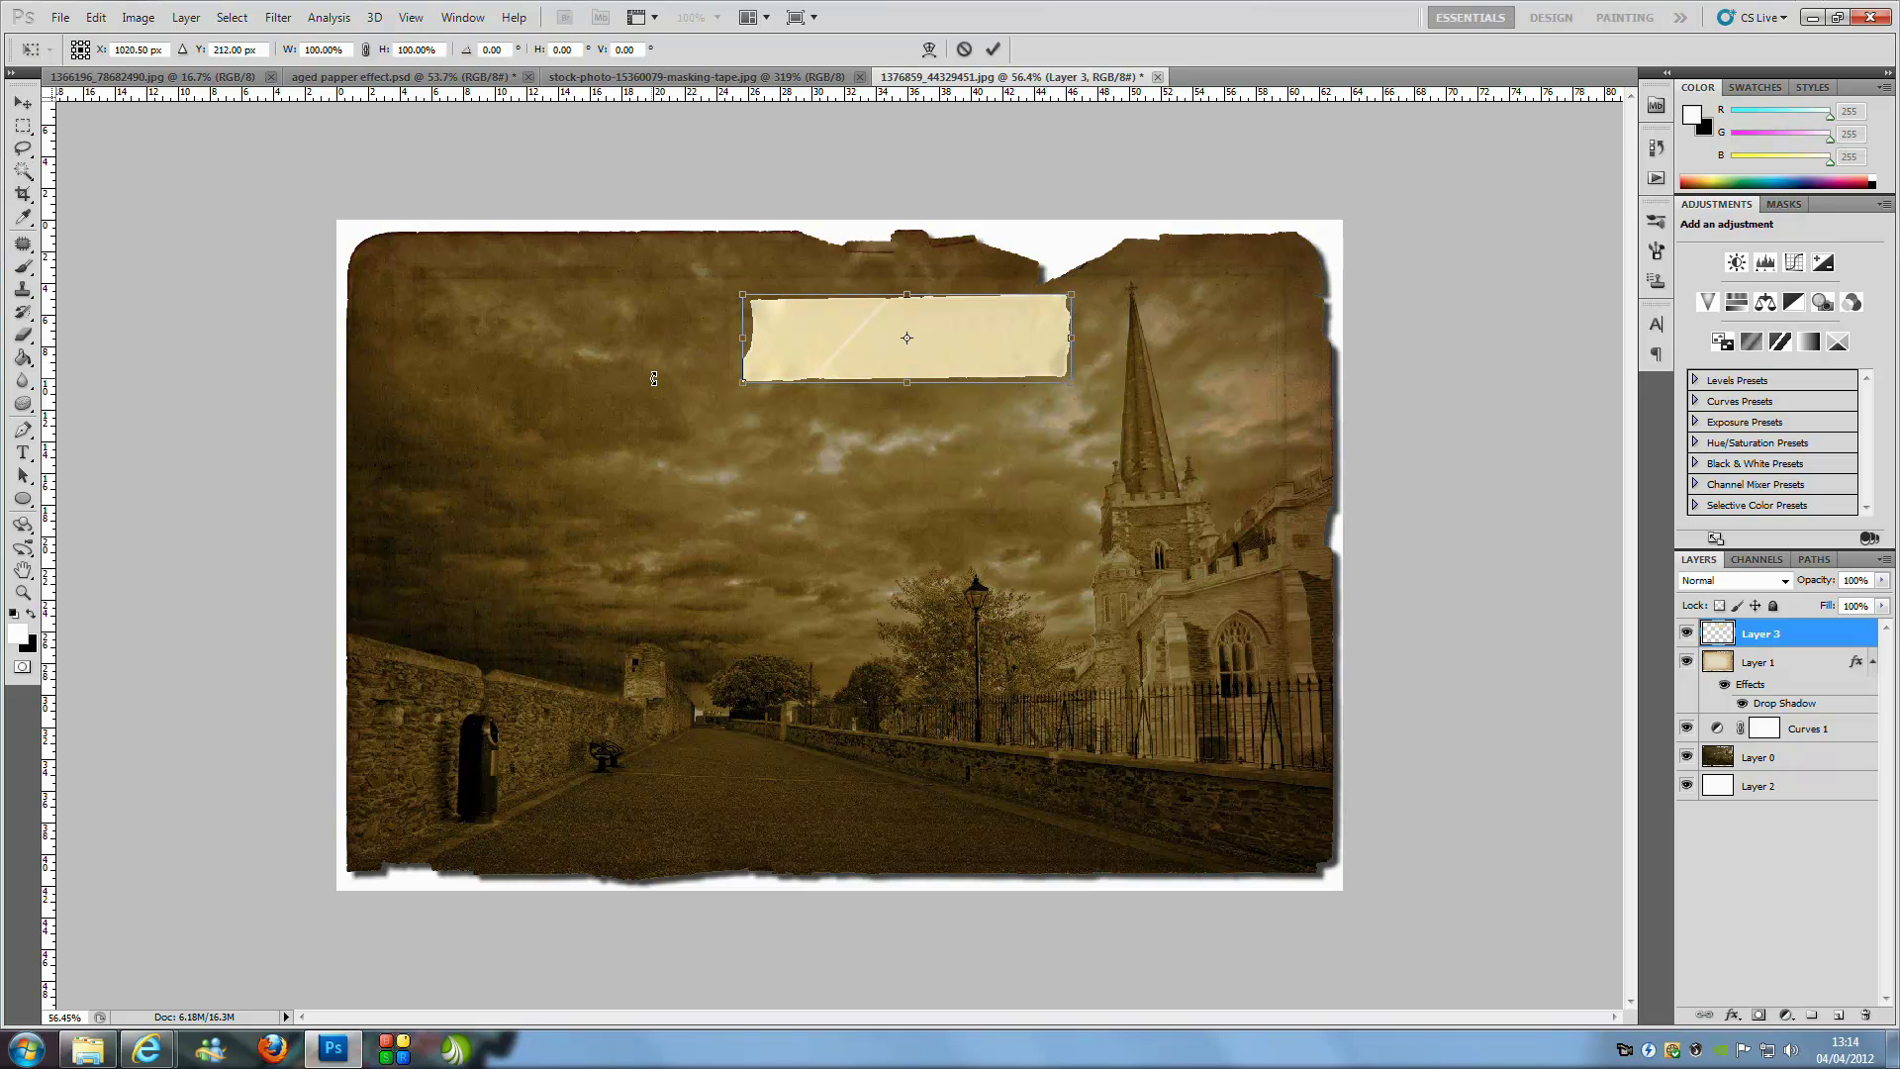
left_click_drag(1089, 295, 1024, 204)
left_click_drag(1010, 323, 539, 264)
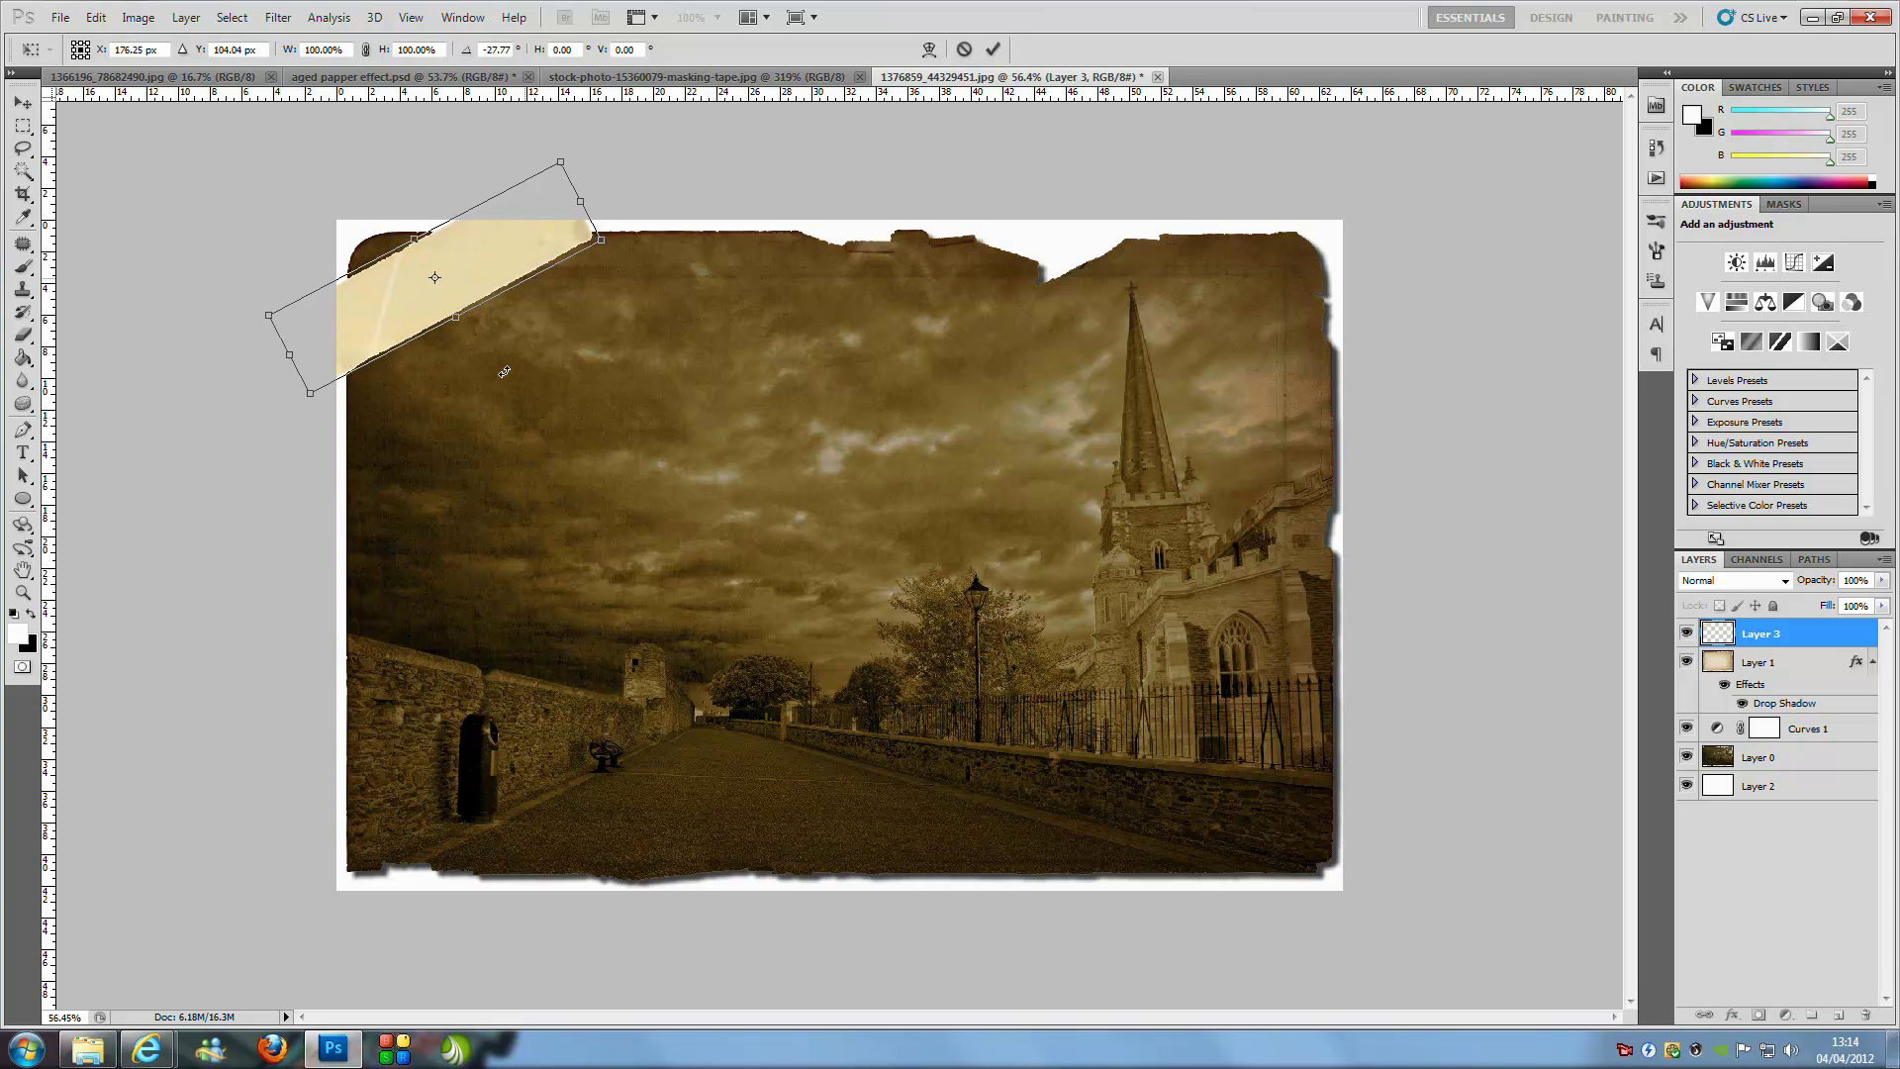
left_click(994, 50)
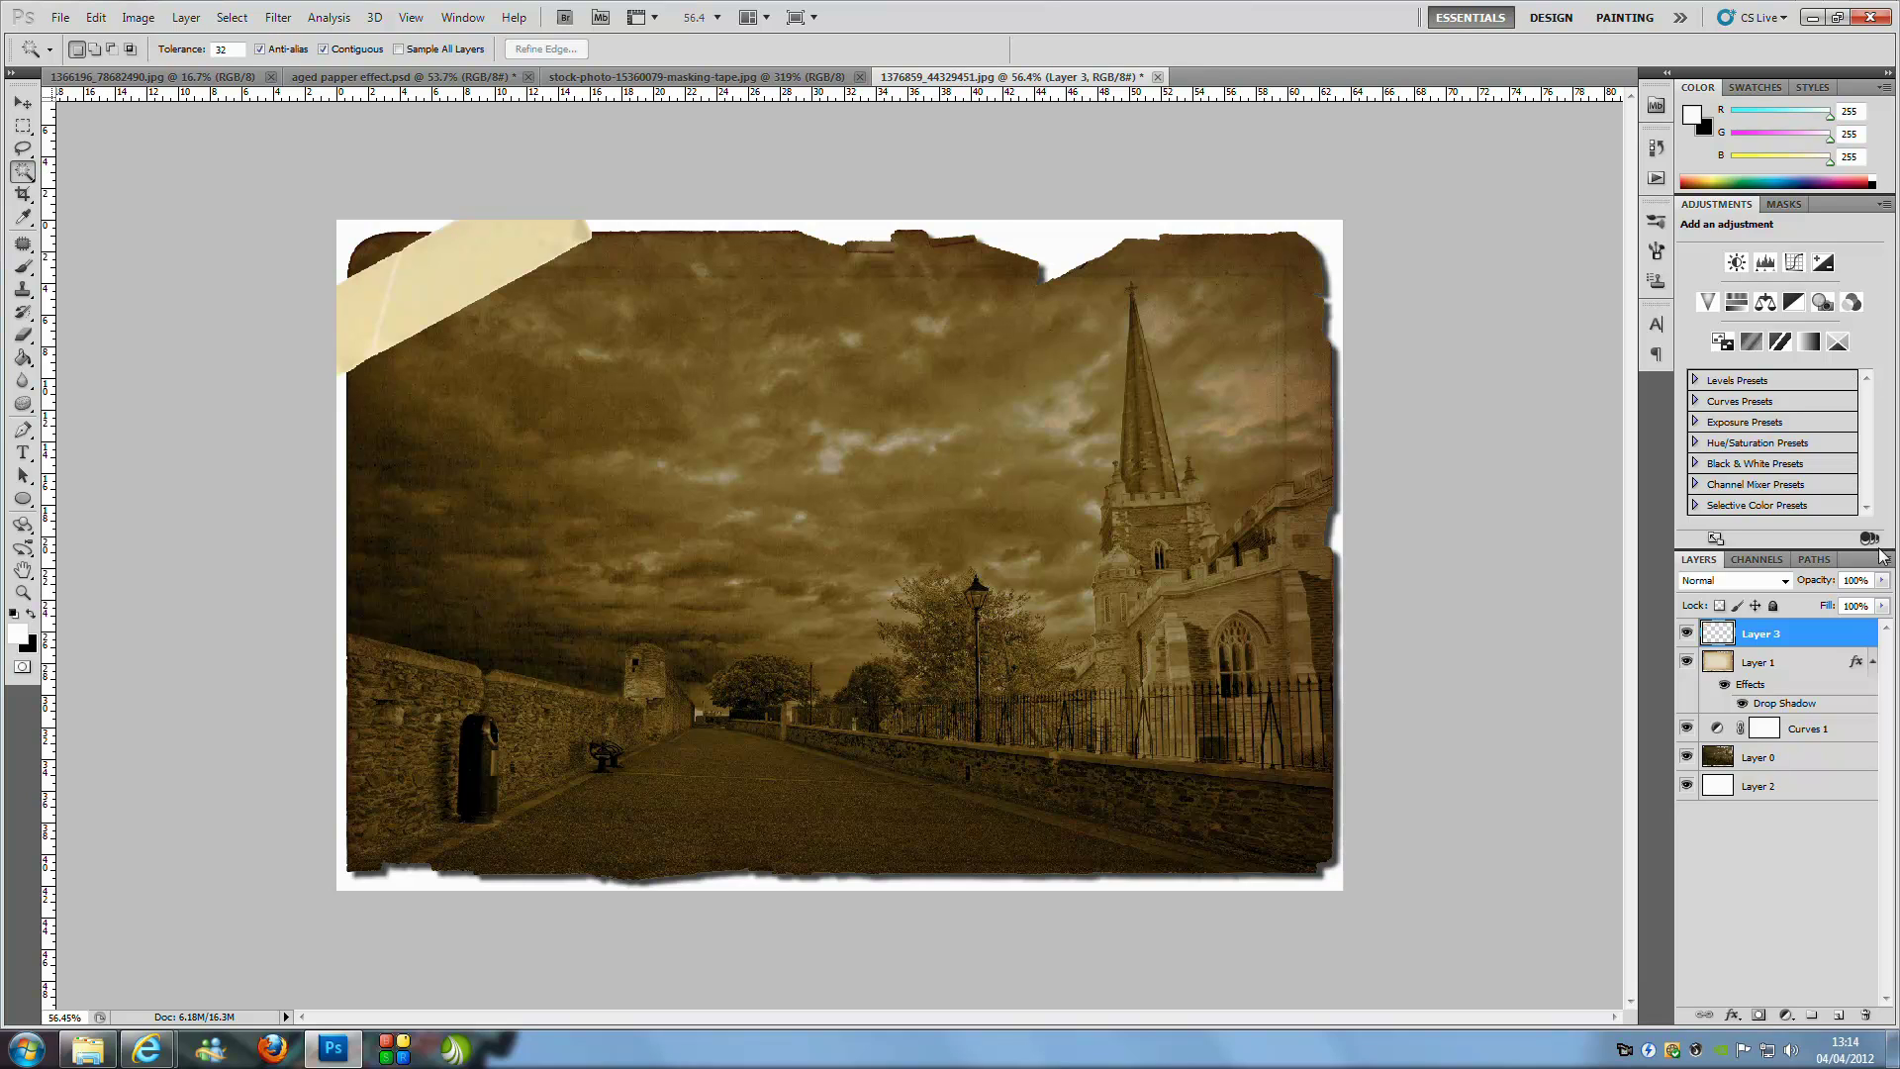
left_click(1882, 580)
left_click_drag(1887, 601, 1857, 598)
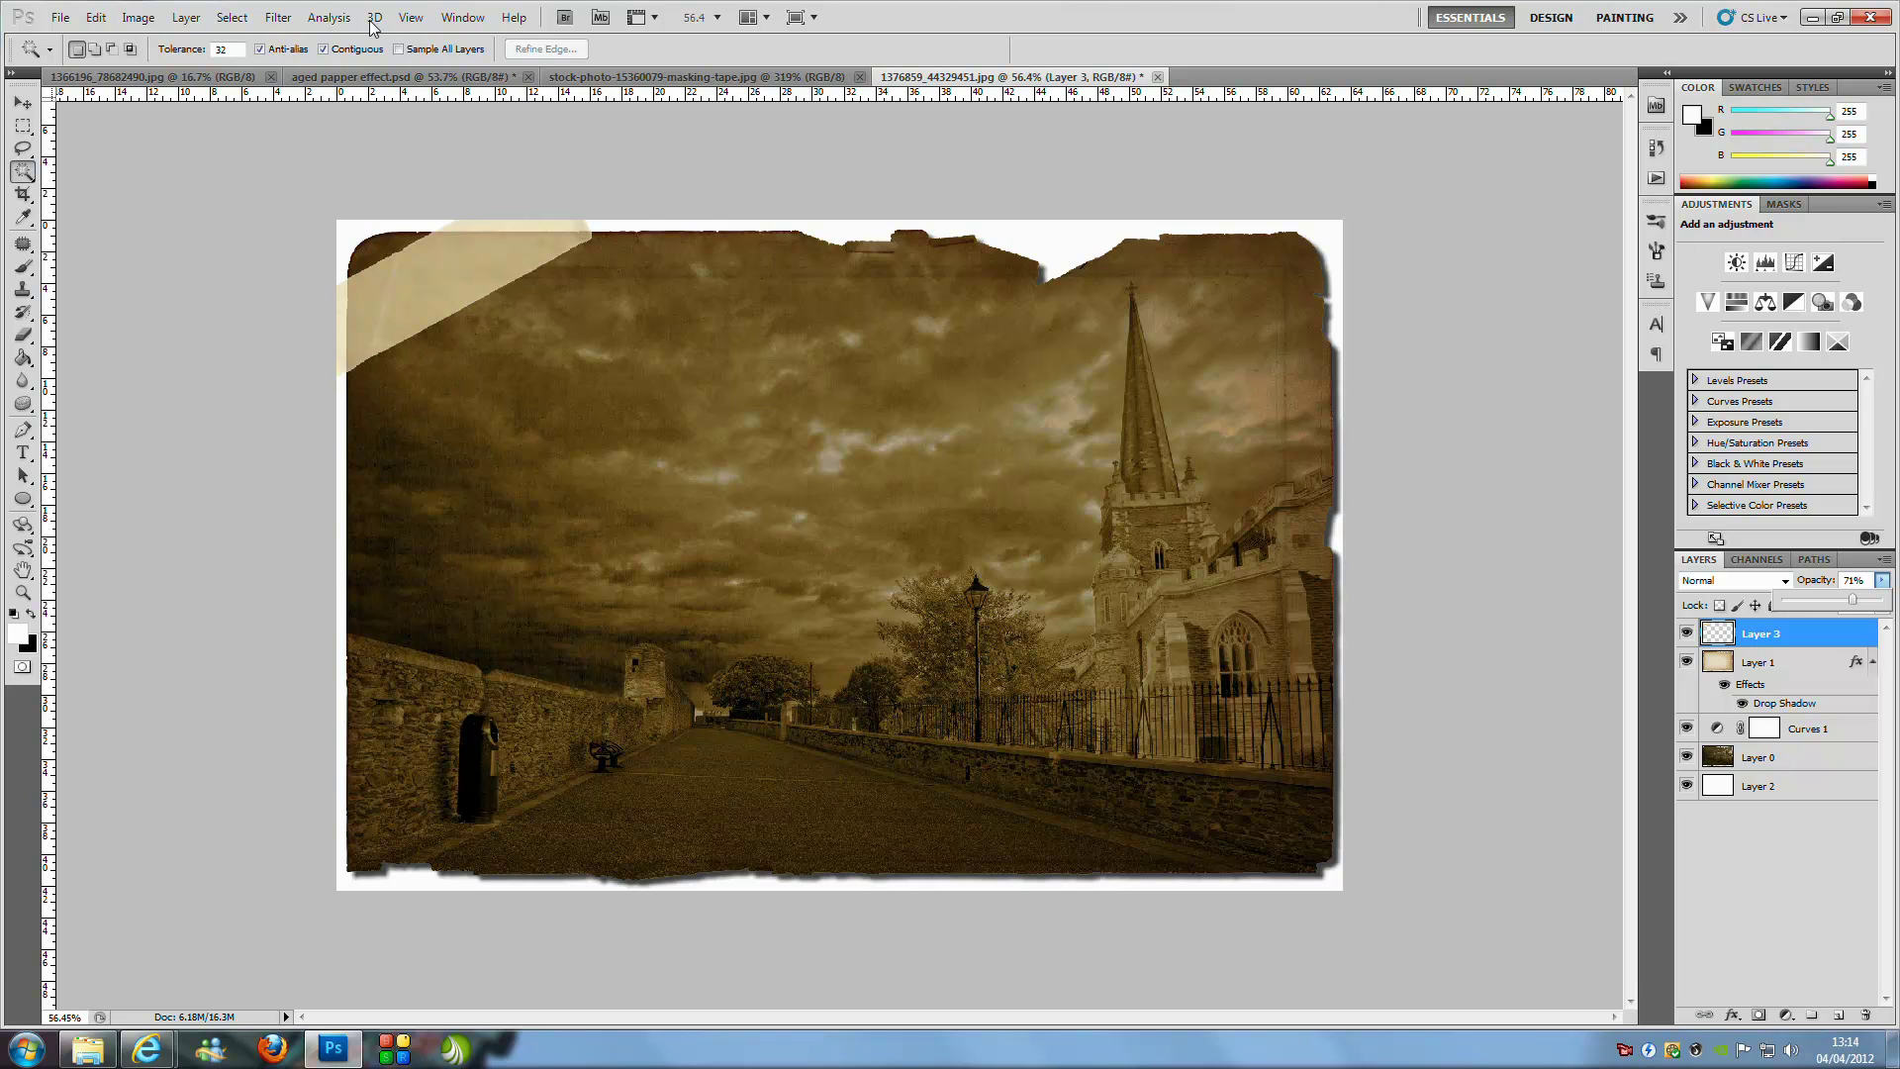
Enlarge the canvas to 2000 pixels wide and 1400 pixels high, keeping the image centred
left_click(128, 20)
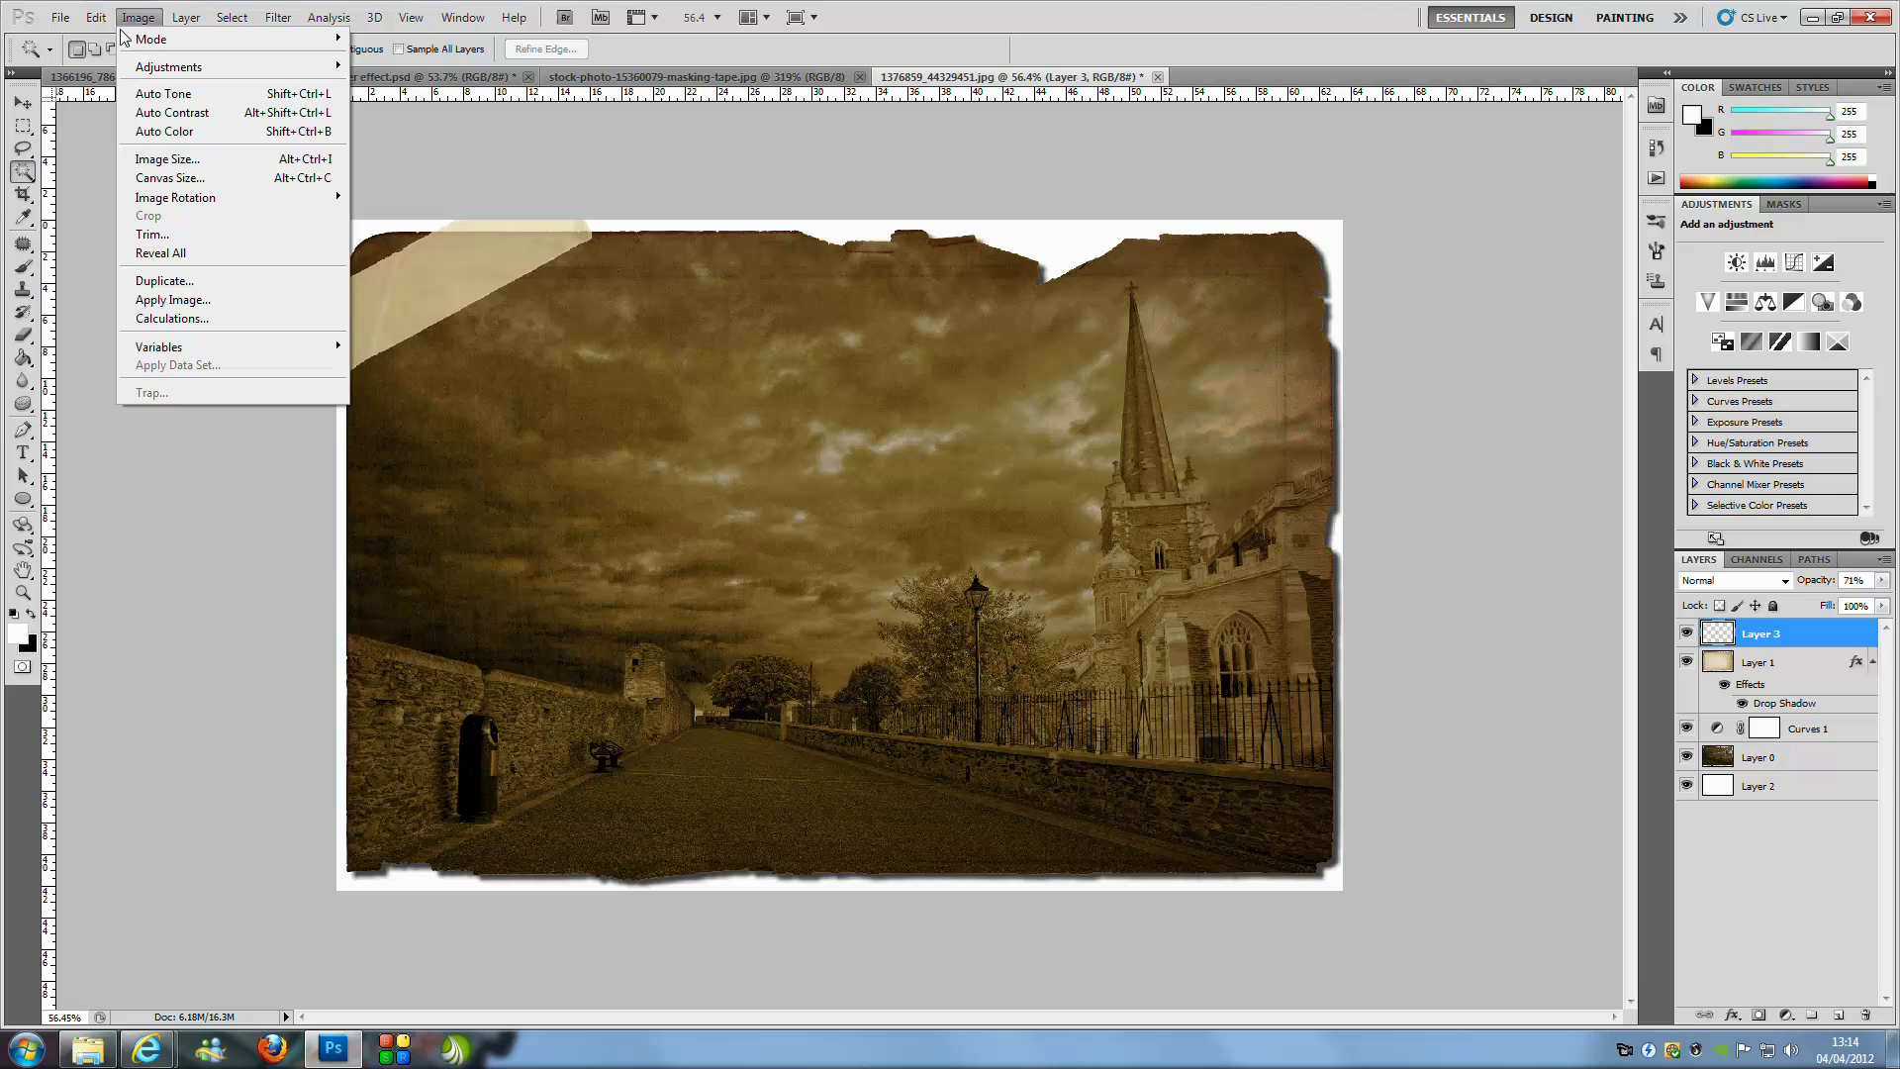
left_click(210, 178)
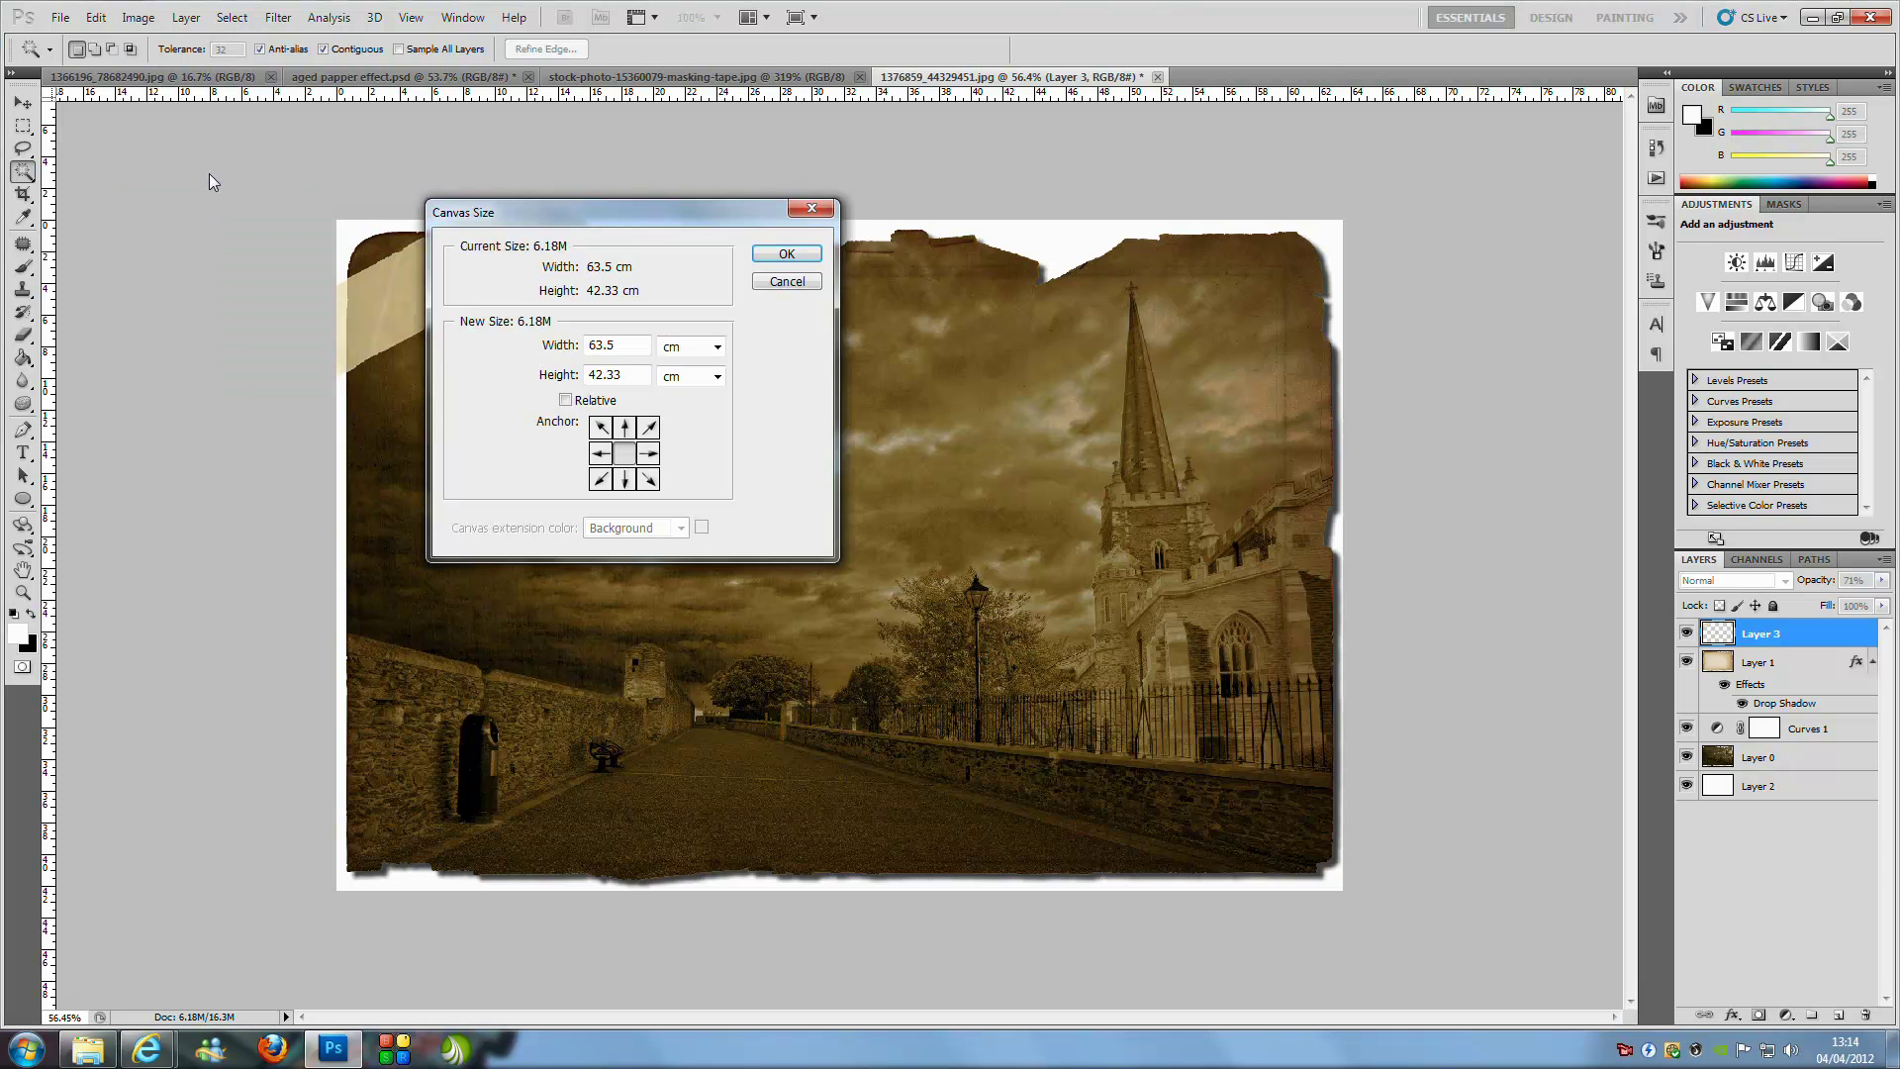
left_click(698, 361)
left_click(665, 376)
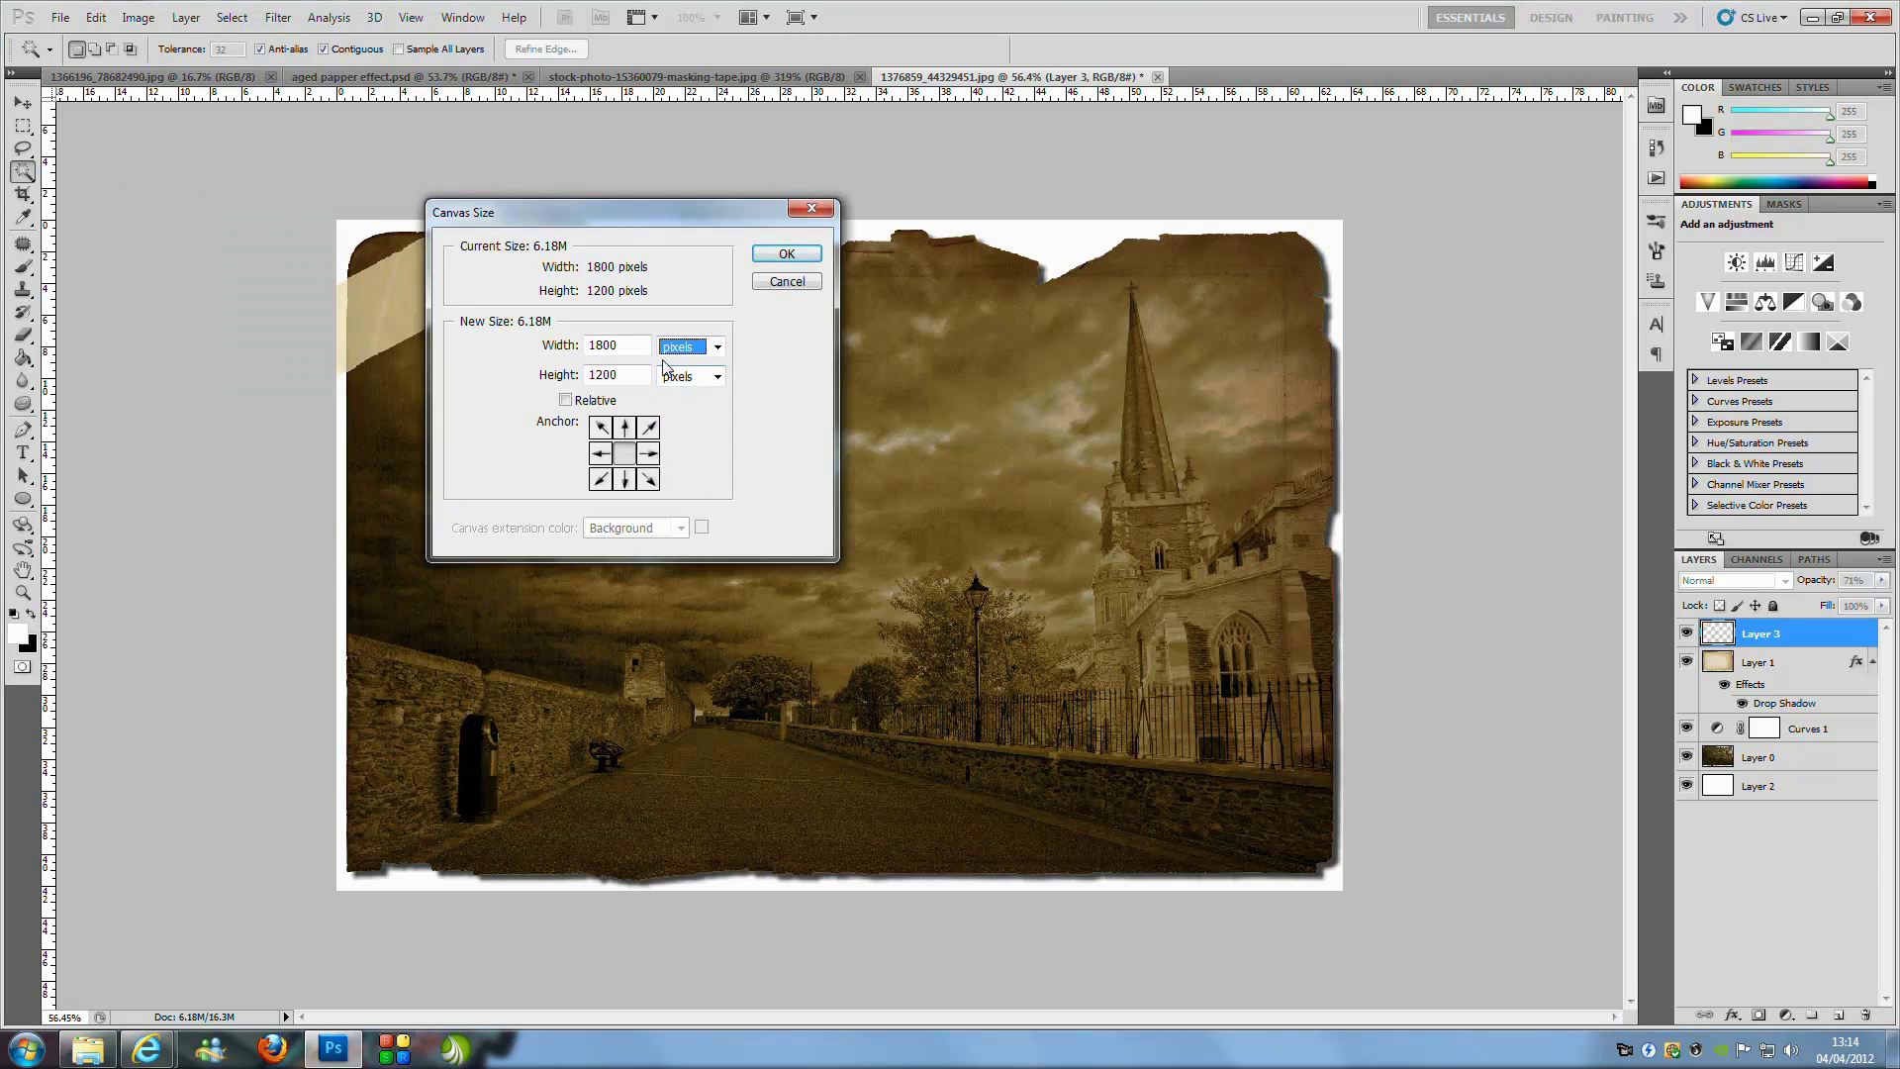
left_click_drag(603, 345, 549, 326)
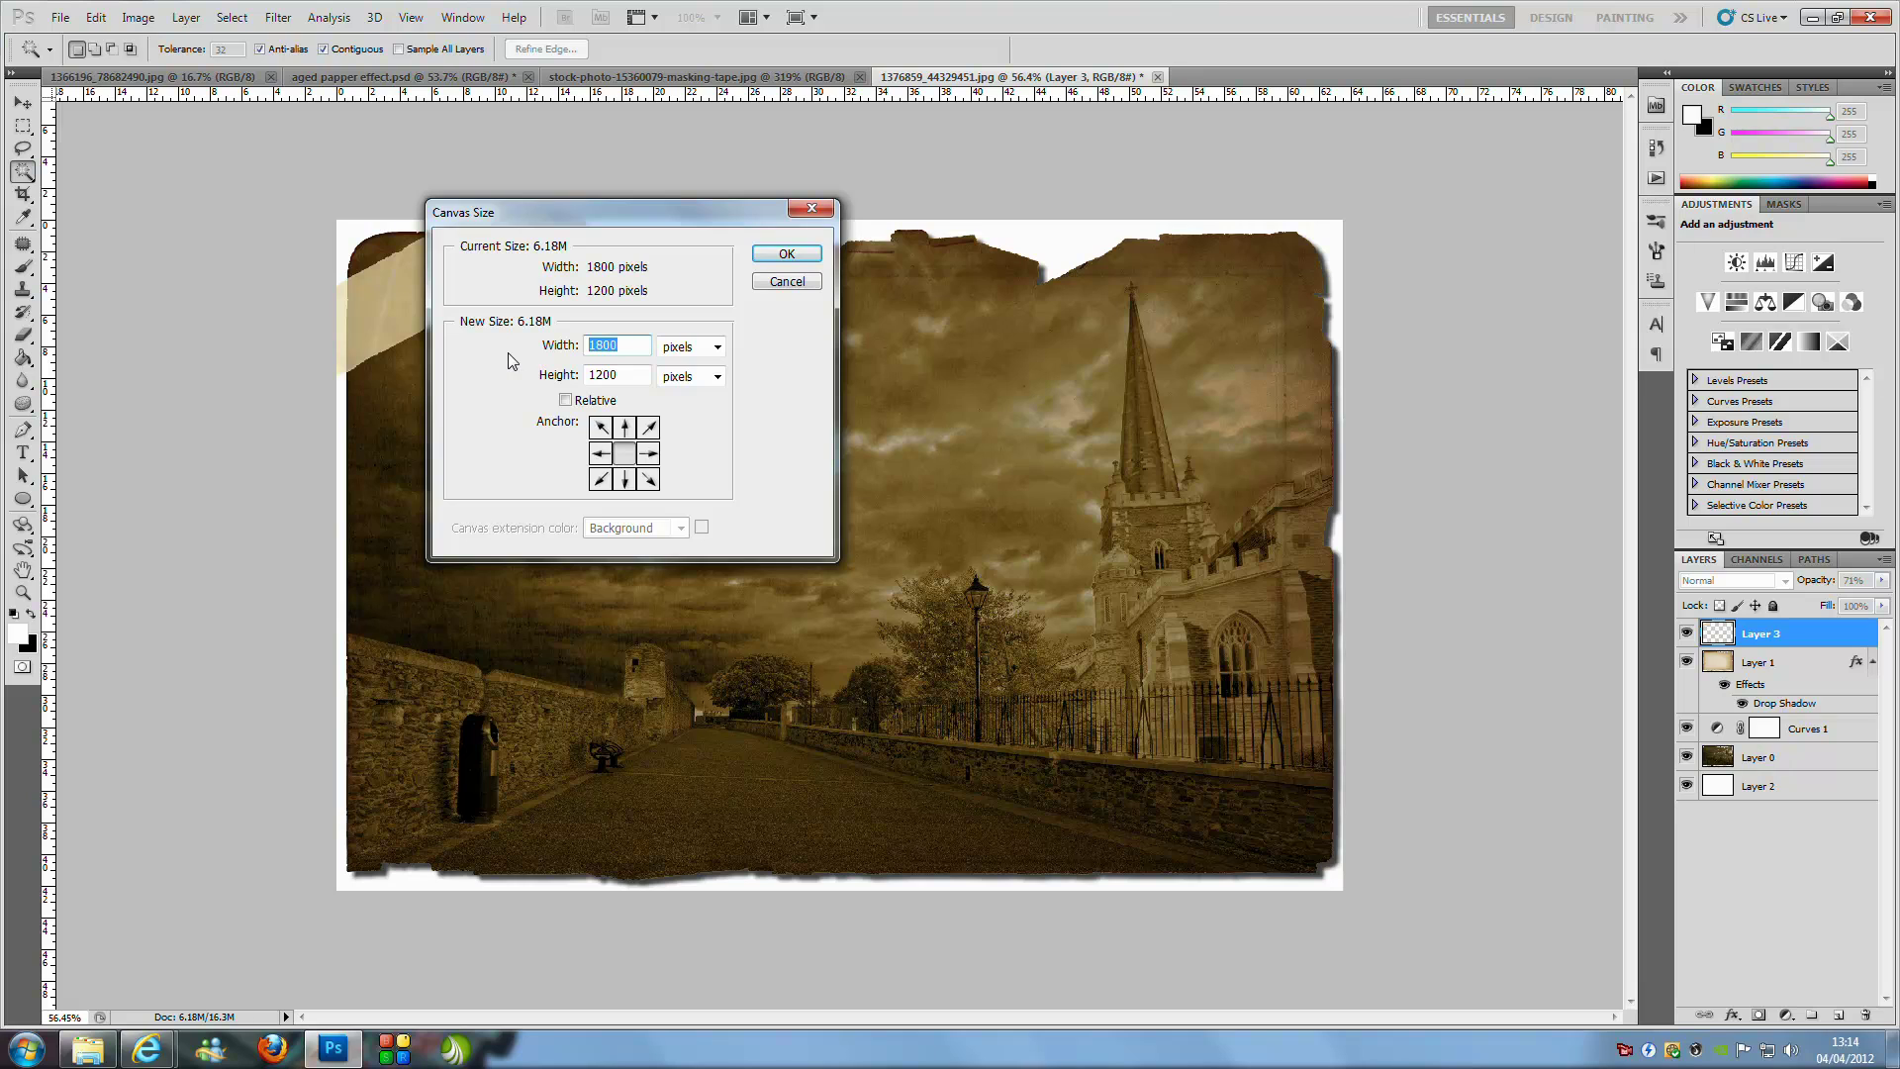
type("2000")
left_click(603, 376)
key("BackSpace")
type("4")
left_click(787, 254)
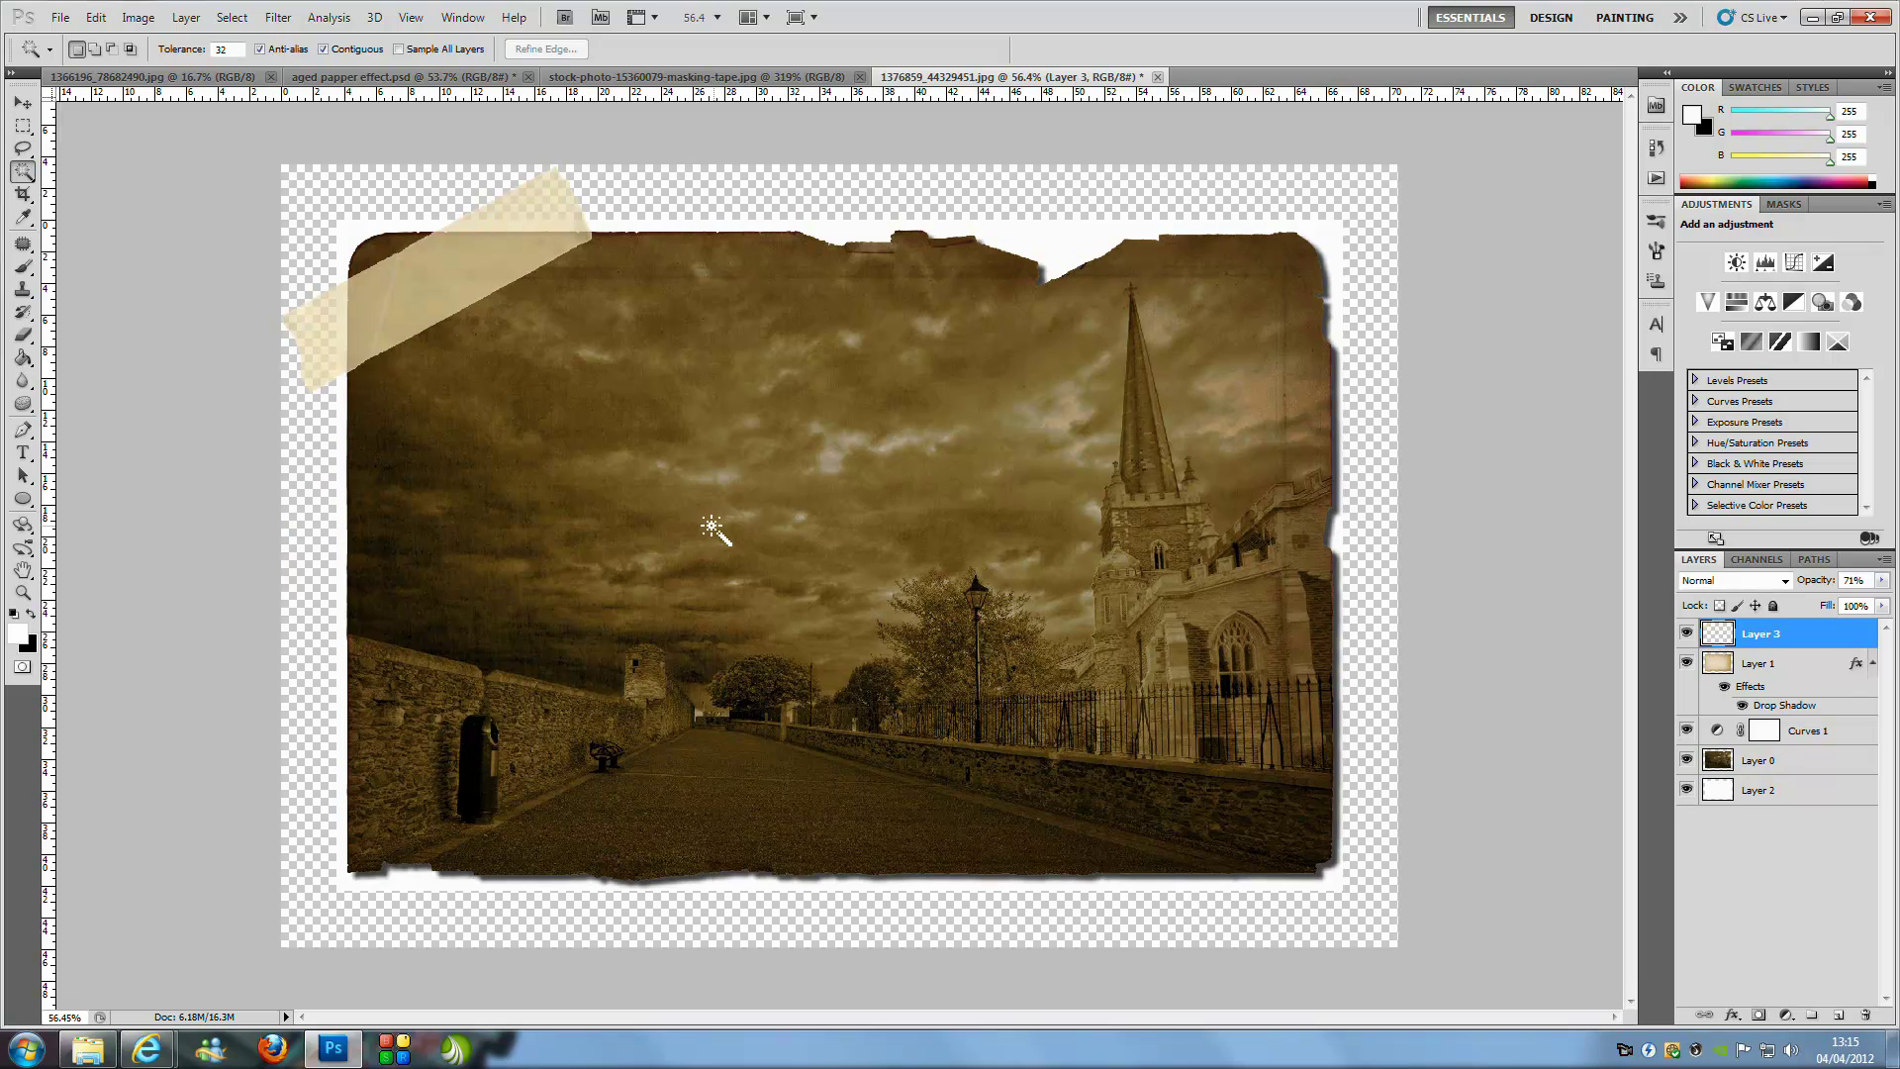
Fill the transparent border of the enlarged canvas with white on Layer 2 using the Paint Bucket
left_click(23, 359)
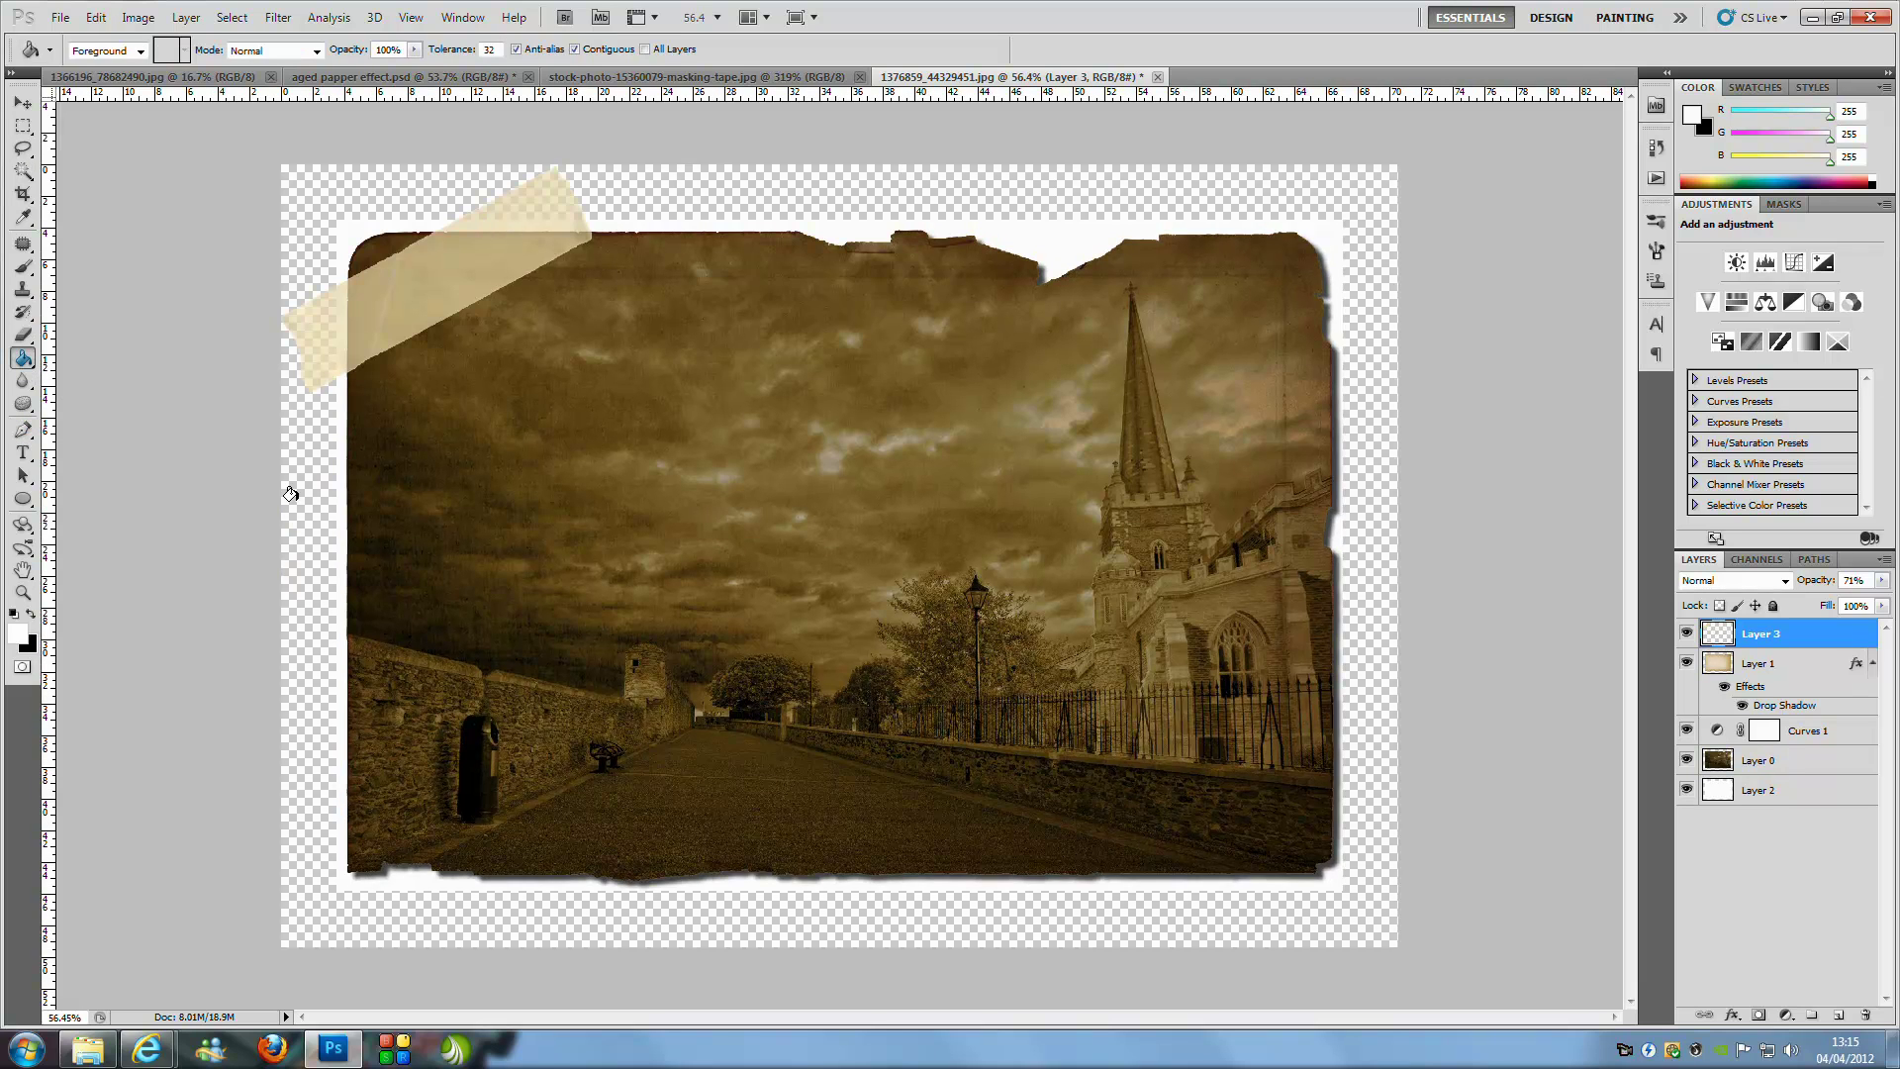
left_click(1790, 792)
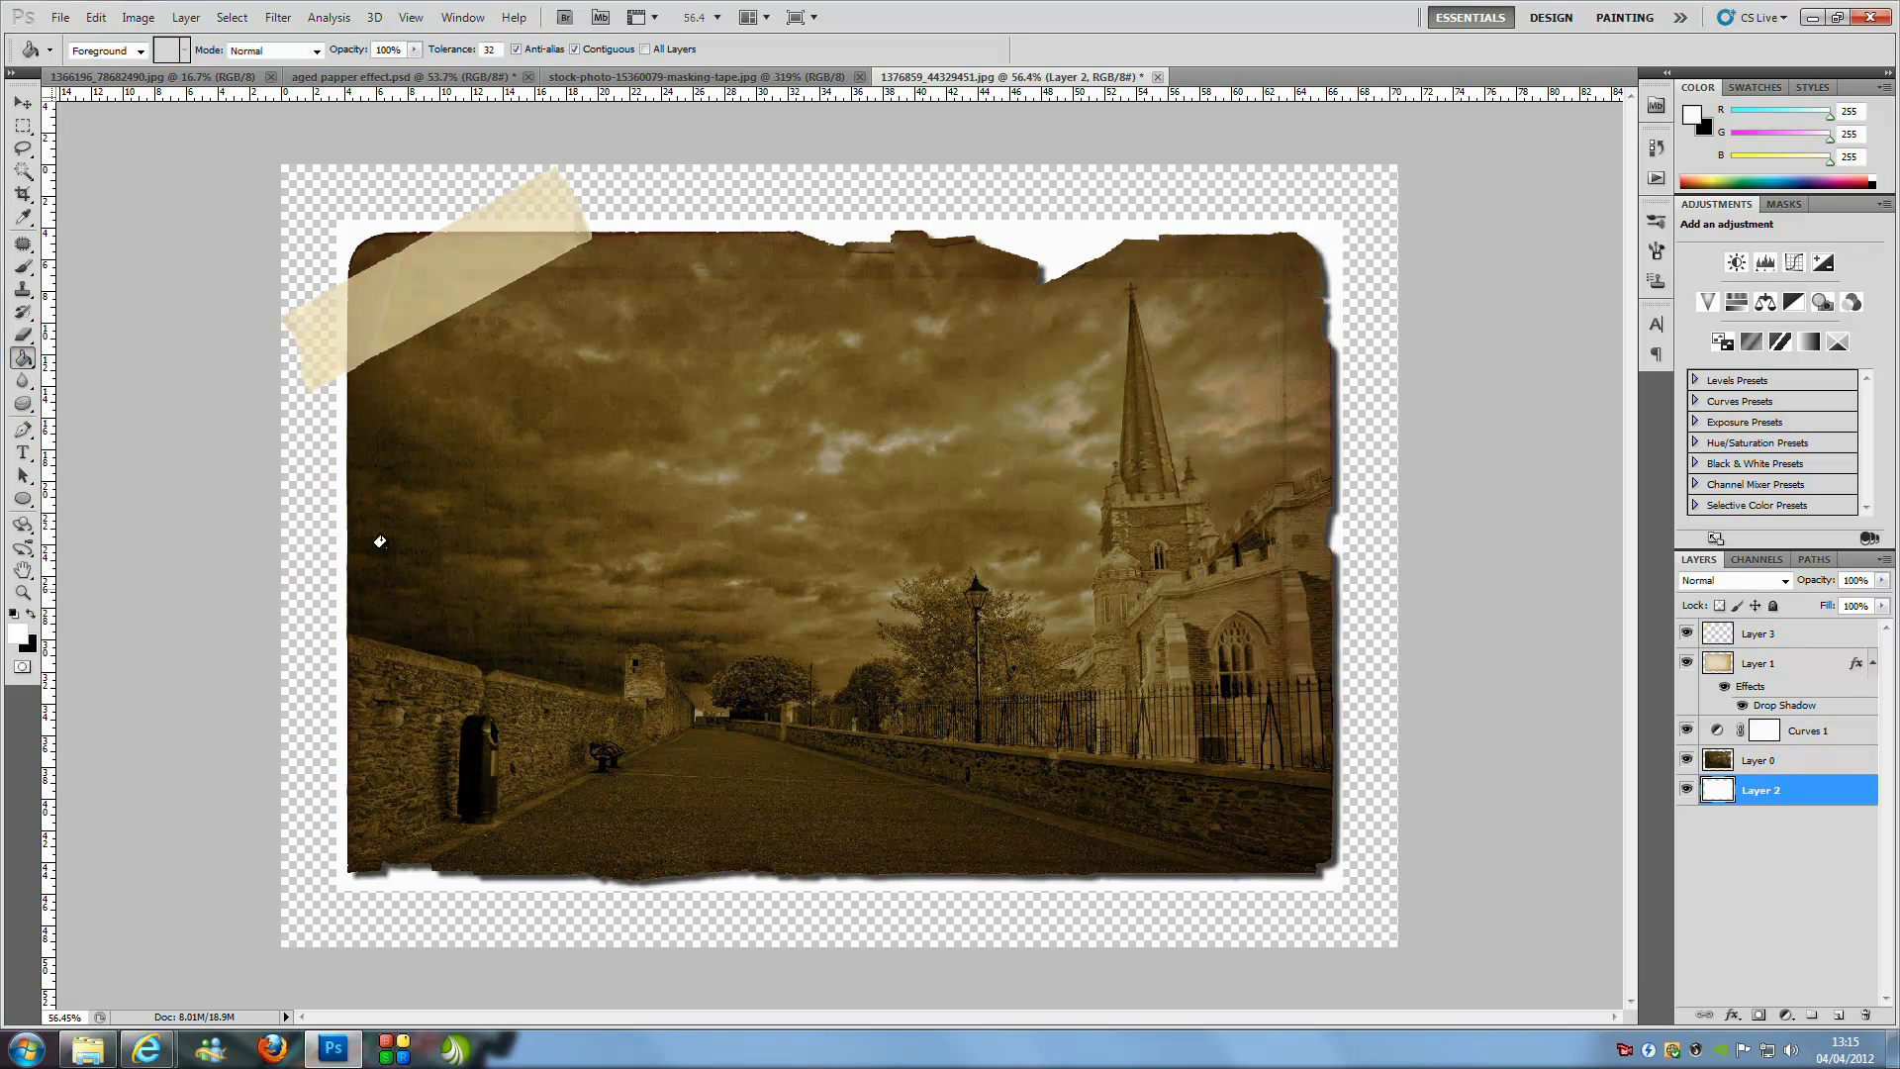
left_click(337, 803)
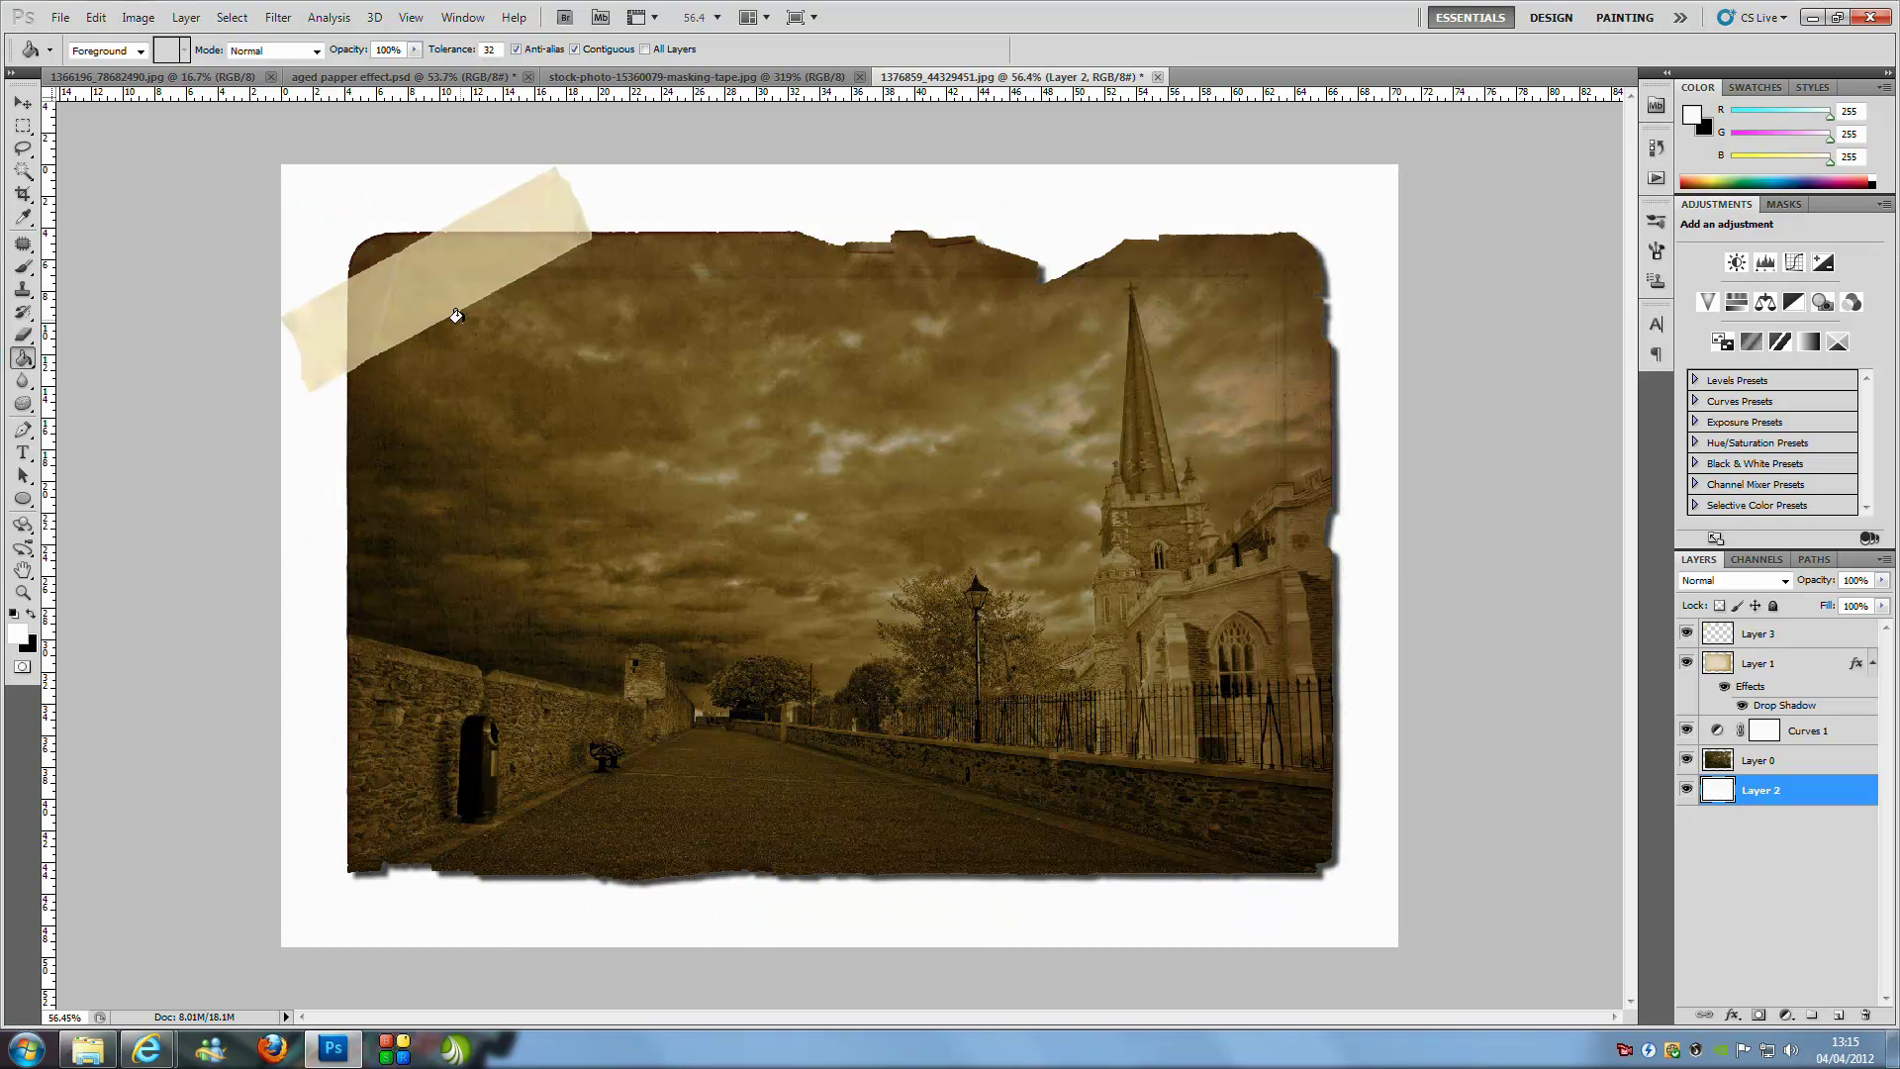